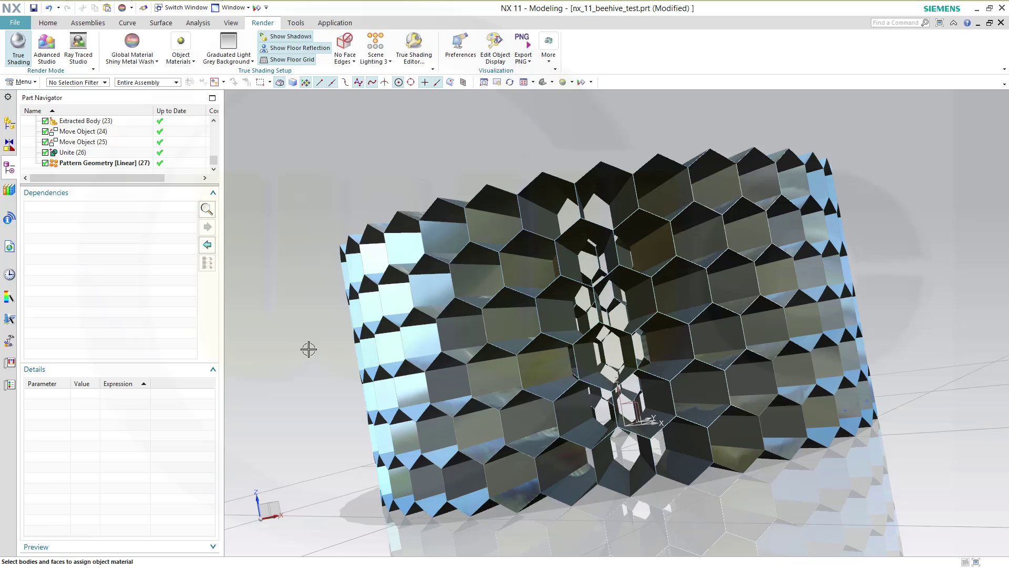
Orbit the finished honeycomb beehive to look down into its top
{"action": "mouse_move", "coordinate": [308, 349]}
{"action": "middle_mouse_down"}
{"action": "mouse_move", "coordinate": [327, 368]}
{"action": "mouse_move", "coordinate": [322, 333]}
{"action": "mouse_move", "coordinate": [306, 352]}
{"action": "mouse_move", "coordinate": [323, 340]}
{"action": "mouse_move", "coordinate": [367, 363]}
{"action": "mouse_move", "coordinate": [342, 342]}
{"action": "mouse_move", "coordinate": [307, 352]}
{"action": "middle_mouse_up"}
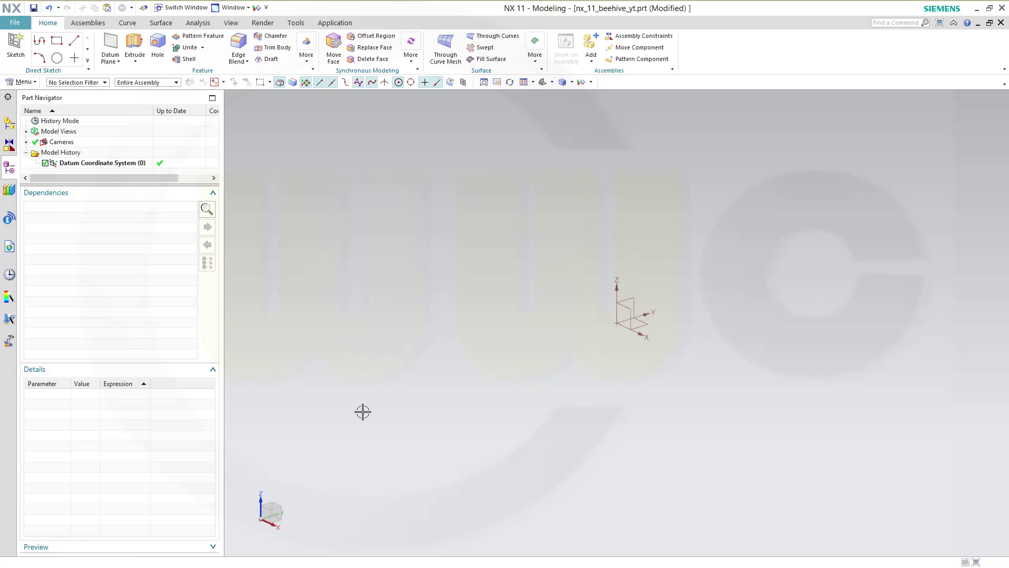
Start a sketch on the XY plane of the datum coordinate system
{"action": "left_click", "coordinate": [15, 47]}
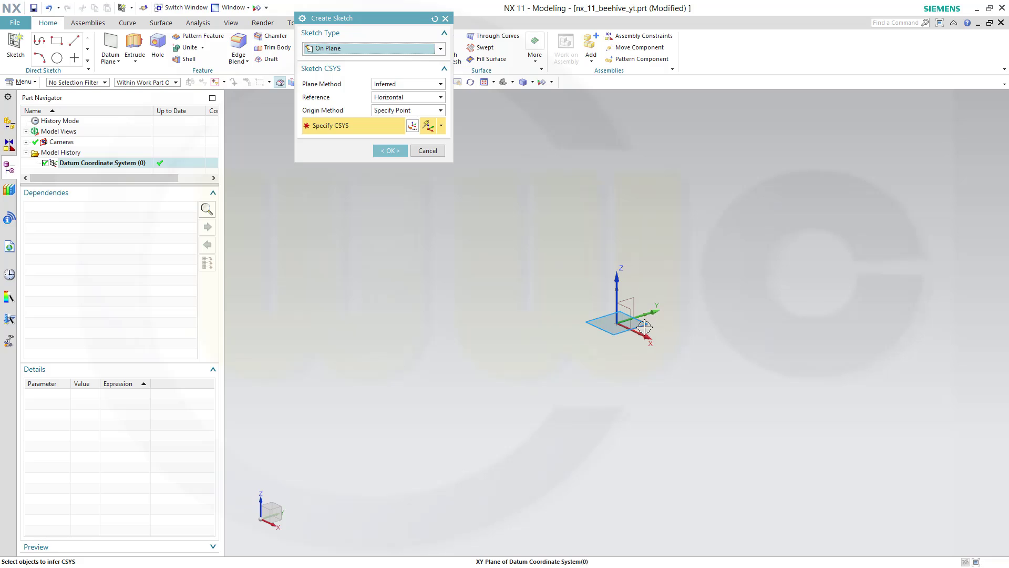
{"action": "left_click", "coordinate": [650, 322]}
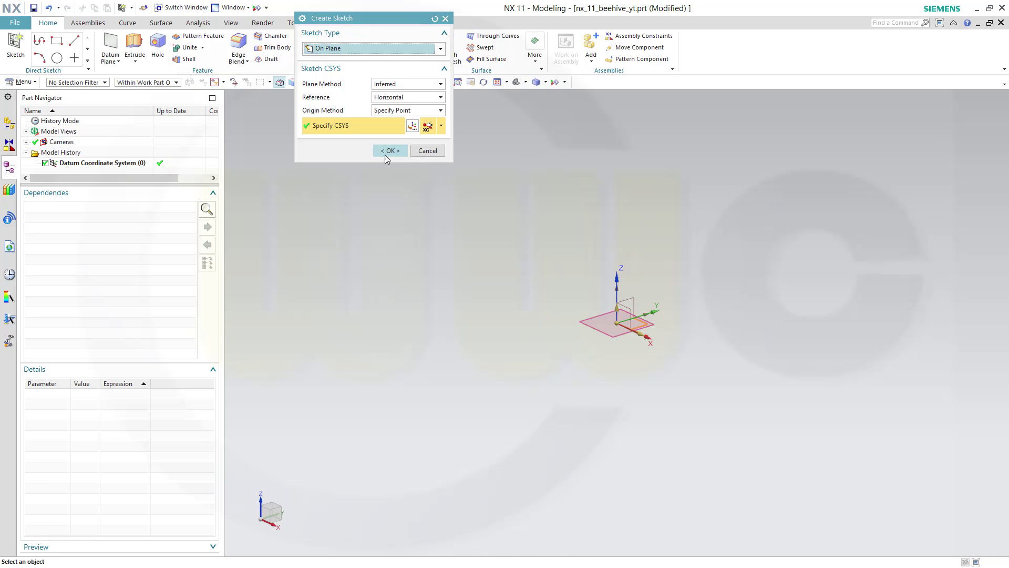
{"action": "left_click", "coordinate": [386, 152]}
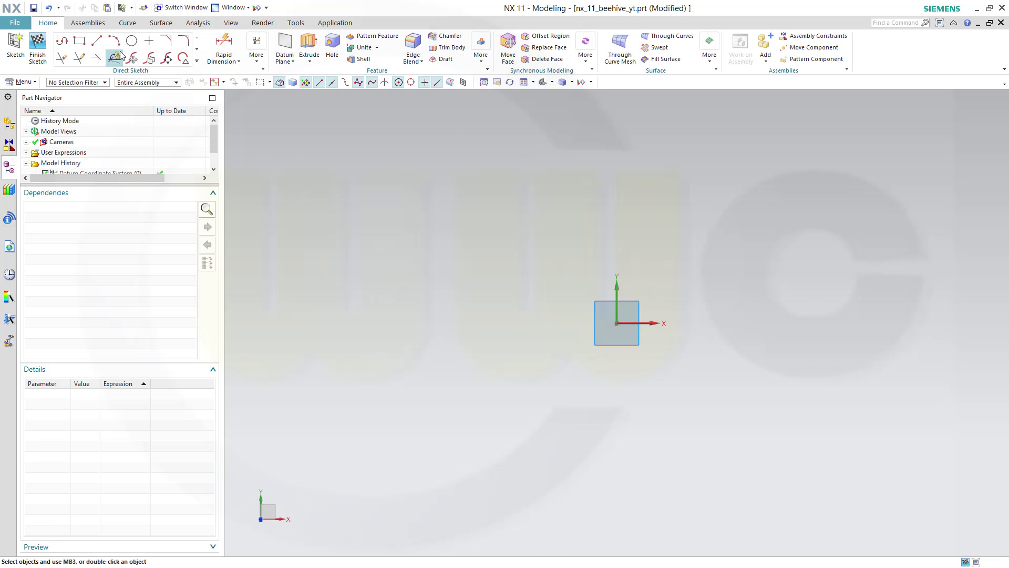
Draw two circles centred on the origin, 200 and 400 in diameter
{"action": "left_click", "coordinate": [131, 40]}
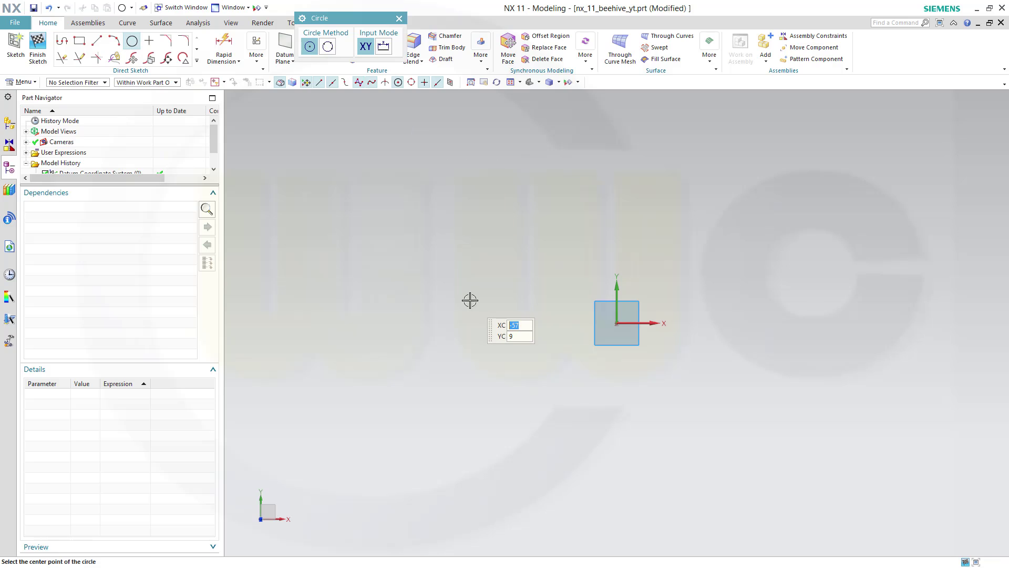
{"action": "left_click", "coordinate": [617, 322]}
{"action": "type", "text": "200"}
{"action": "key", "text": "Return"}
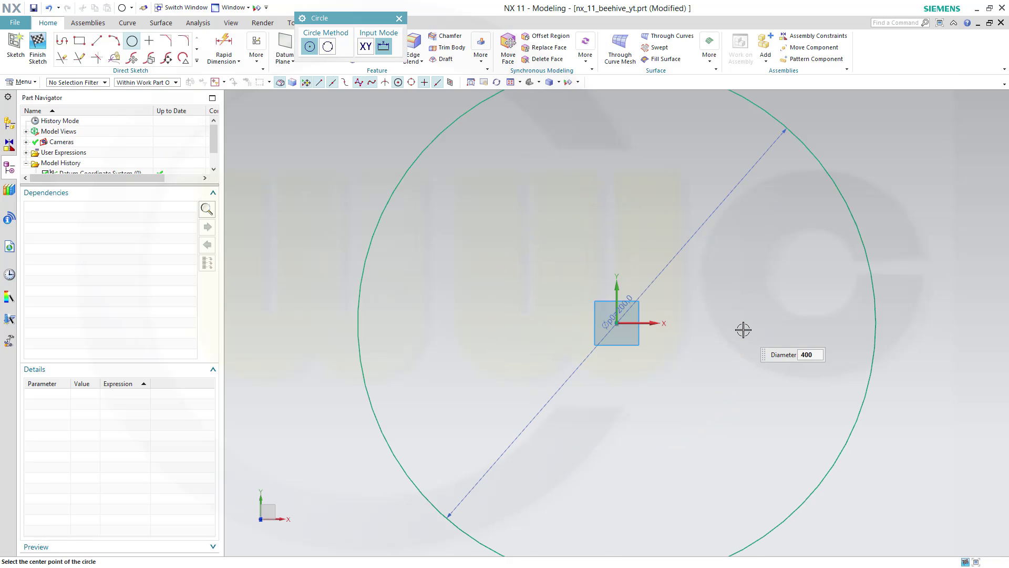
{"action": "left_click", "coordinate": [615, 323]}
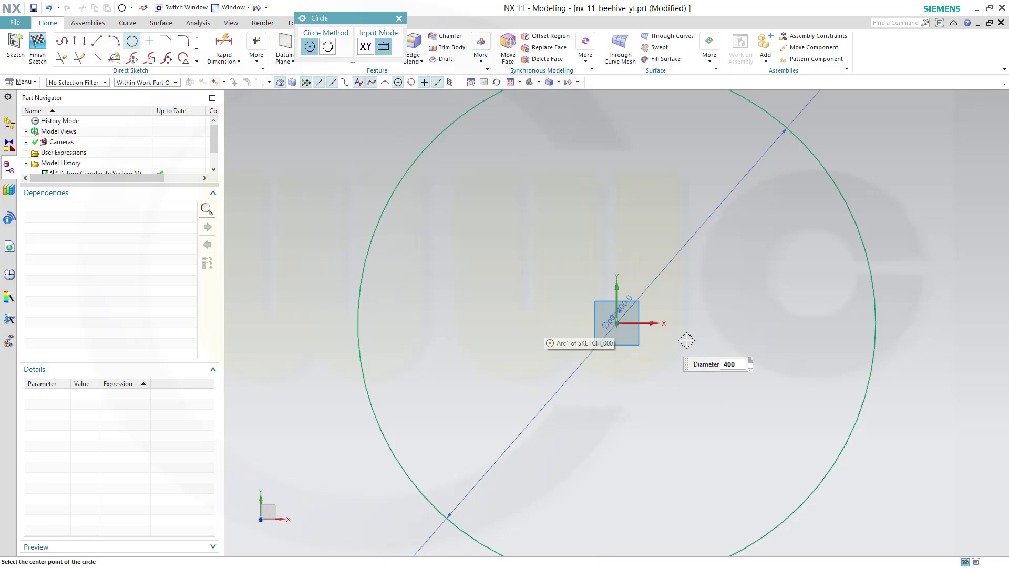
{"action": "key", "text": "Escape"}
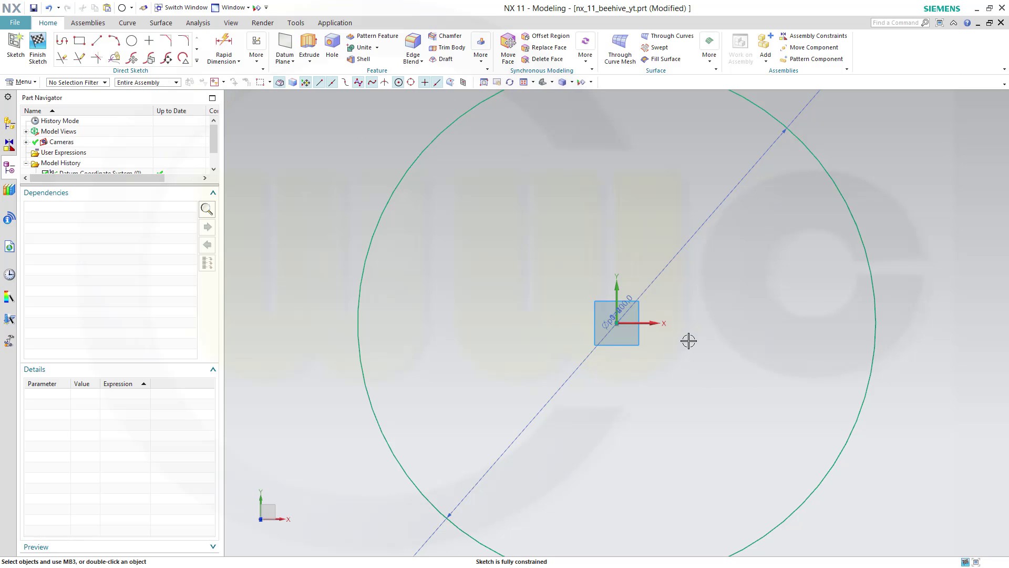
{"action": "scroll", "coordinate": [691, 335], "scroll_direction": "up", "scroll_amount": 3}
{"action": "scroll", "coordinate": [708, 338], "scroll_direction": "down", "scroll_amount": 5}
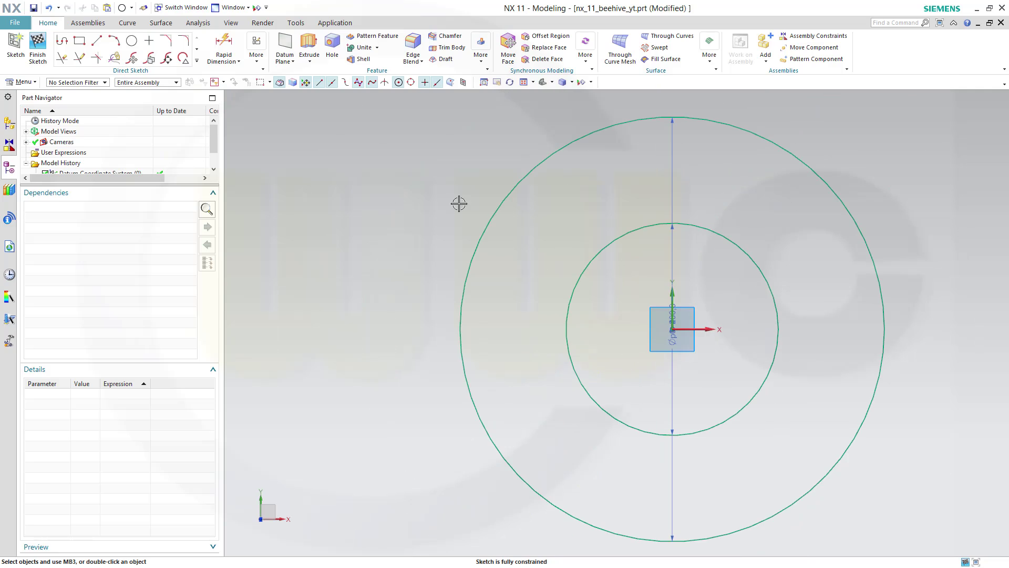
Draw two lines from outside the outer circle meeting at the circles' centre
{"action": "left_click", "coordinate": [62, 41]}
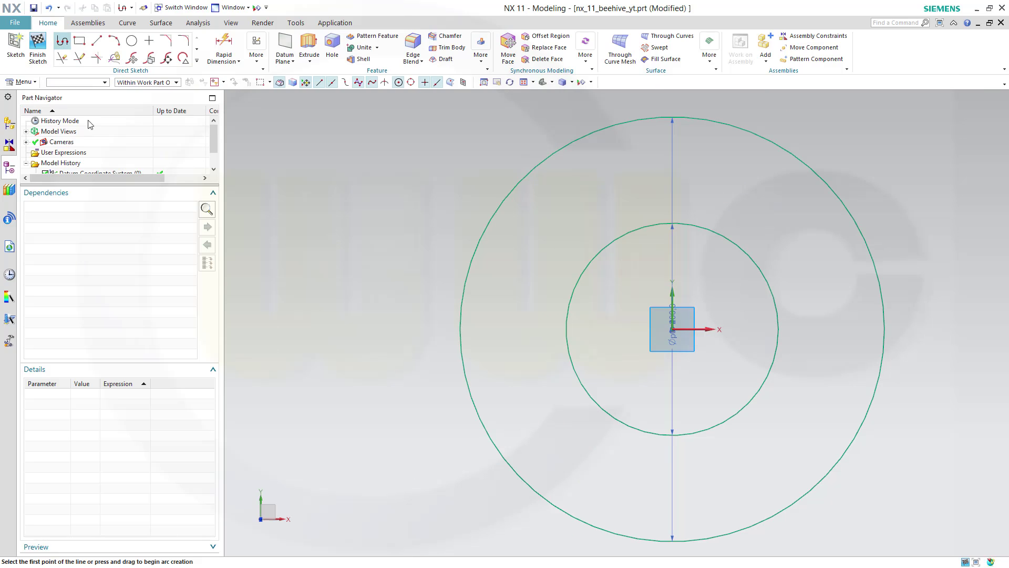
{"action": "left_click", "coordinate": [894, 230]}
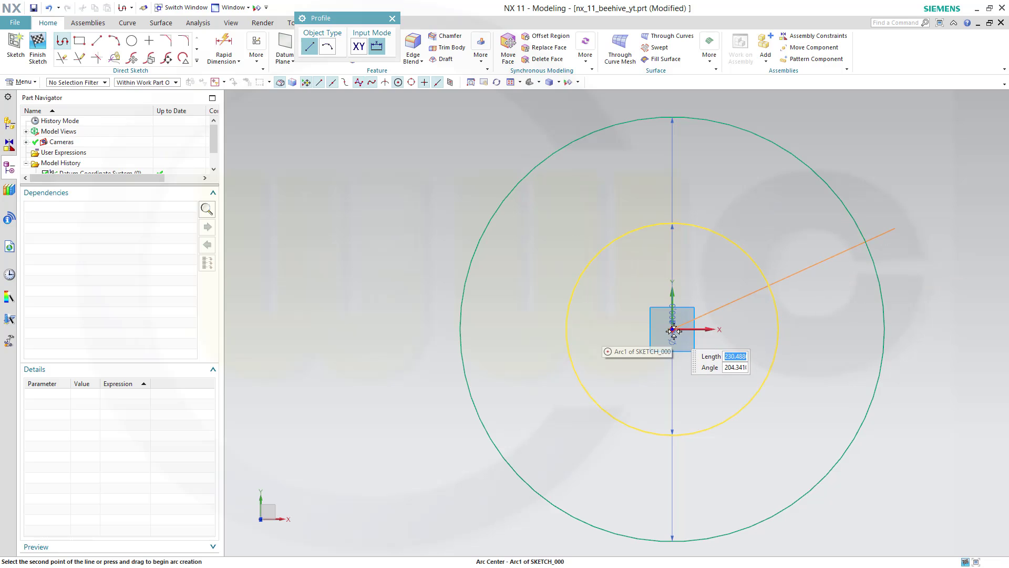
{"action": "left_click", "coordinate": [673, 330]}
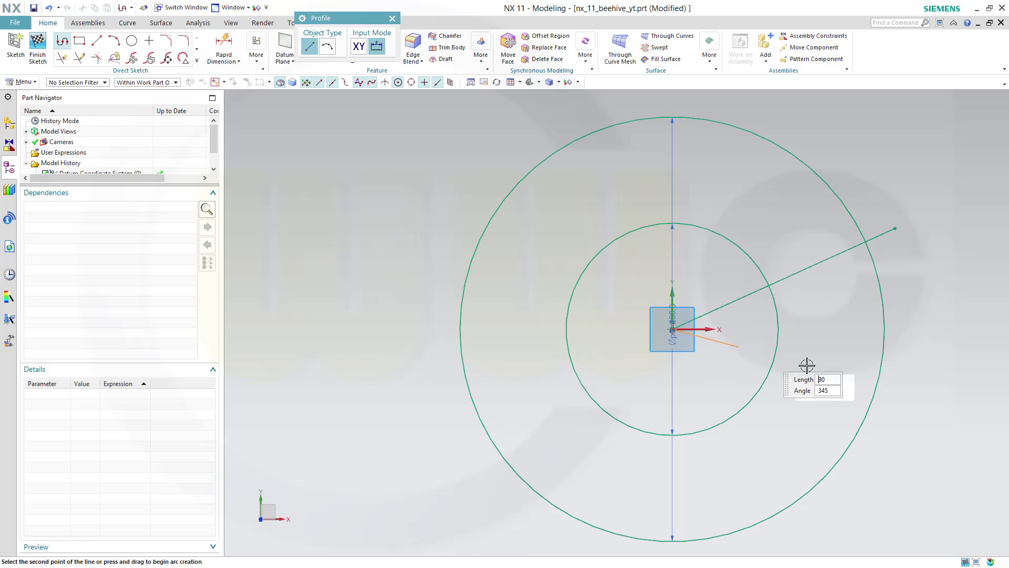
{"action": "left_click", "coordinate": [896, 394]}
{"action": "key", "text": "Escape"}
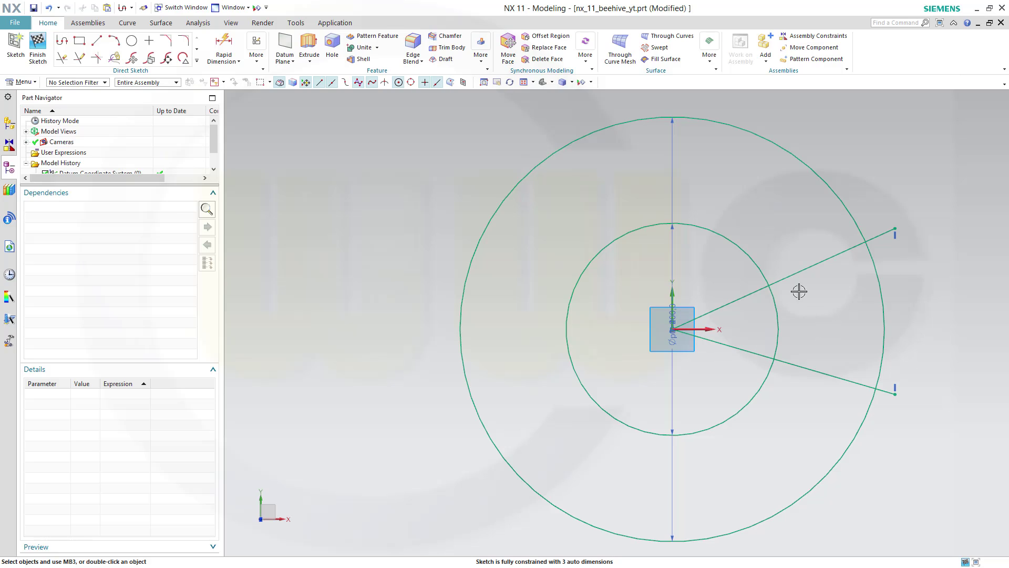
Dimension the upper line 5° from the X axis and the two lines 10° apart
{"action": "left_click", "coordinate": [223, 45]}
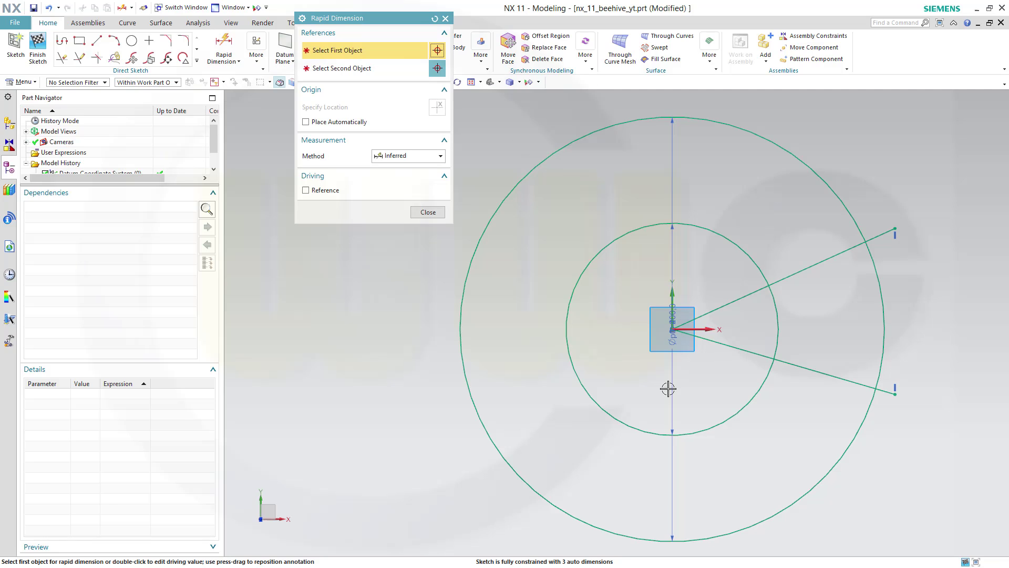
{"action": "left_click", "coordinate": [709, 329]}
{"action": "left_click", "coordinate": [816, 270]}
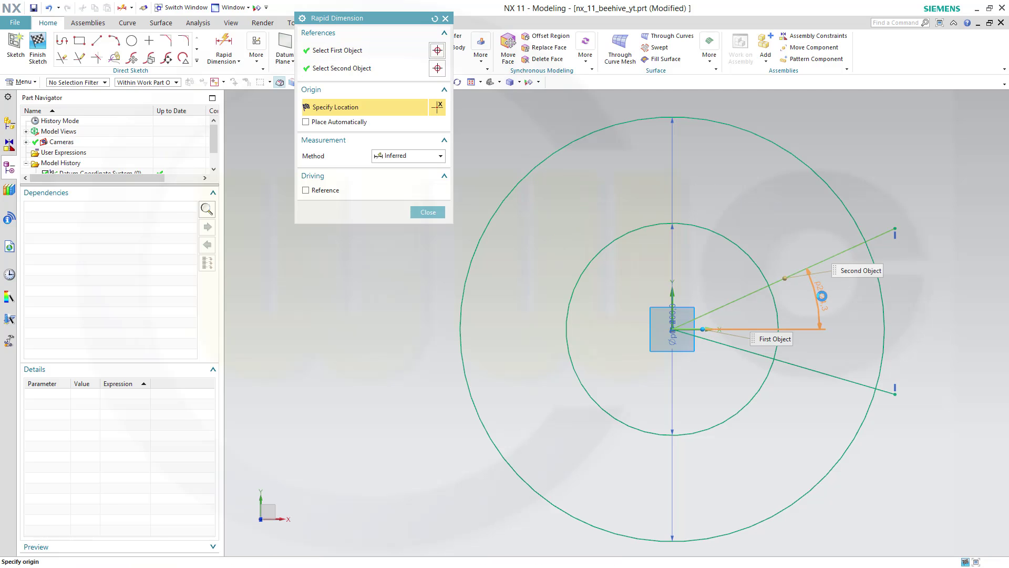
{"action": "left_click", "coordinate": [823, 296]}
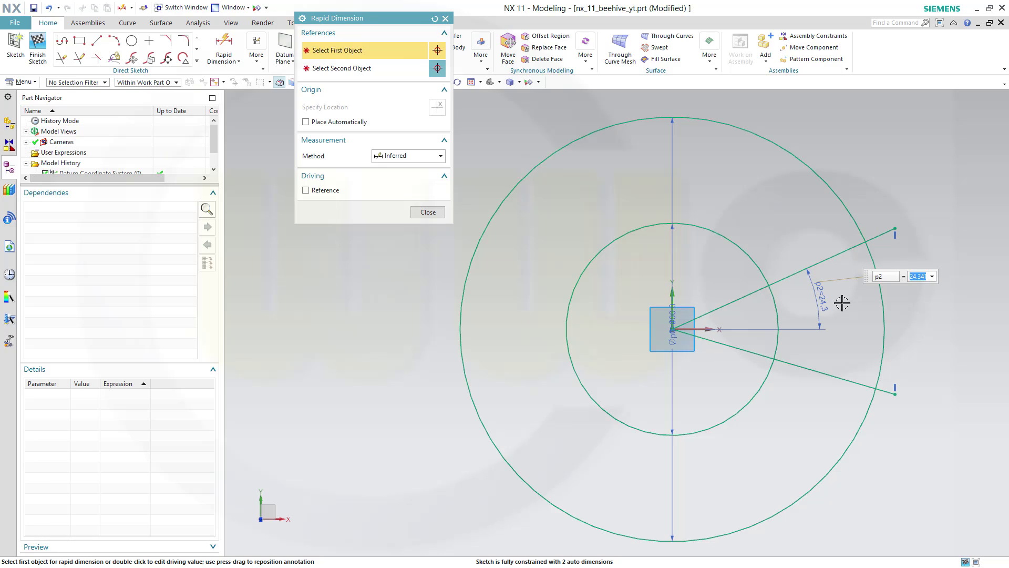
{"action": "type", "text": "5"}
{"action": "key", "text": "Return"}
{"action": "left_click", "coordinate": [868, 314]}
{"action": "left_click", "coordinate": [864, 384]}
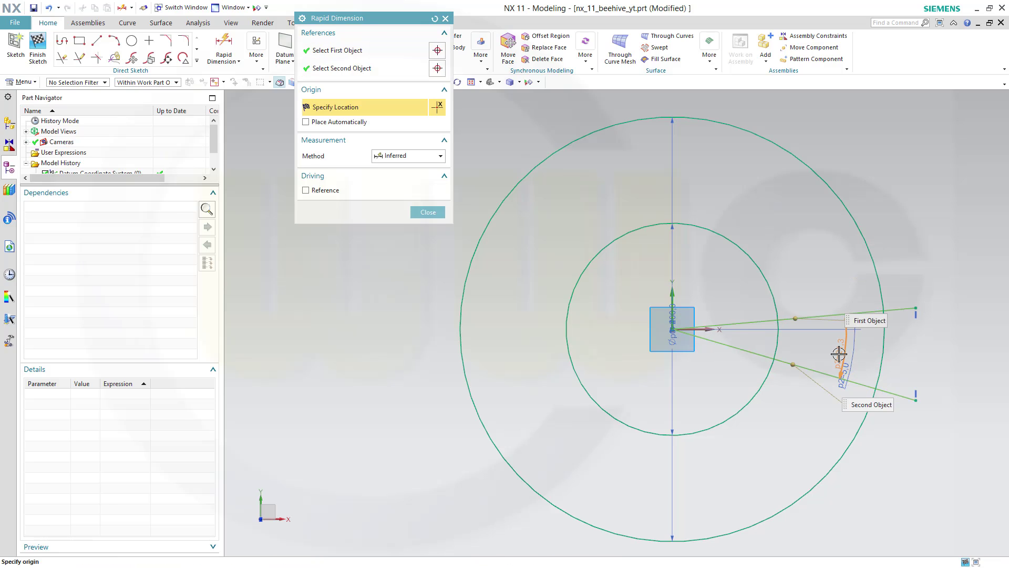
{"action": "left_click", "coordinate": [840, 355]}
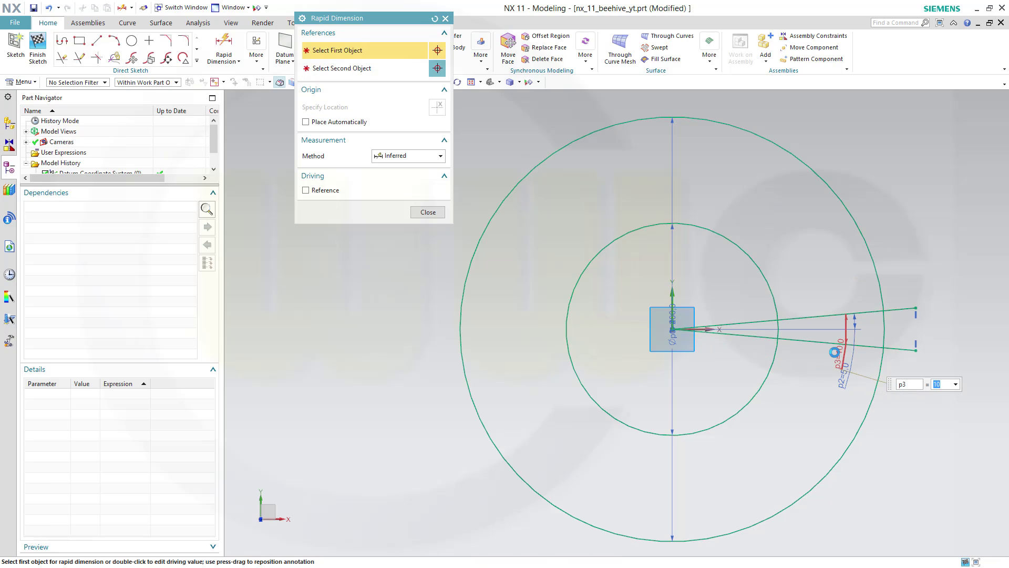
{"action": "left_click", "coordinate": [427, 212]}
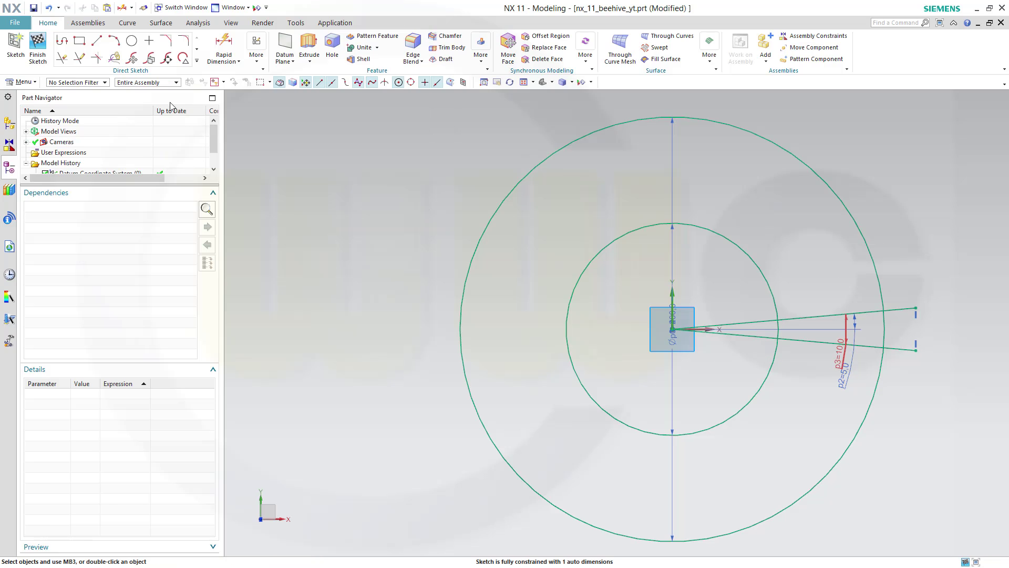
Trim the line ends beyond the outer circle and delete the leftover stubs
{"action": "left_click", "coordinate": [62, 59]}
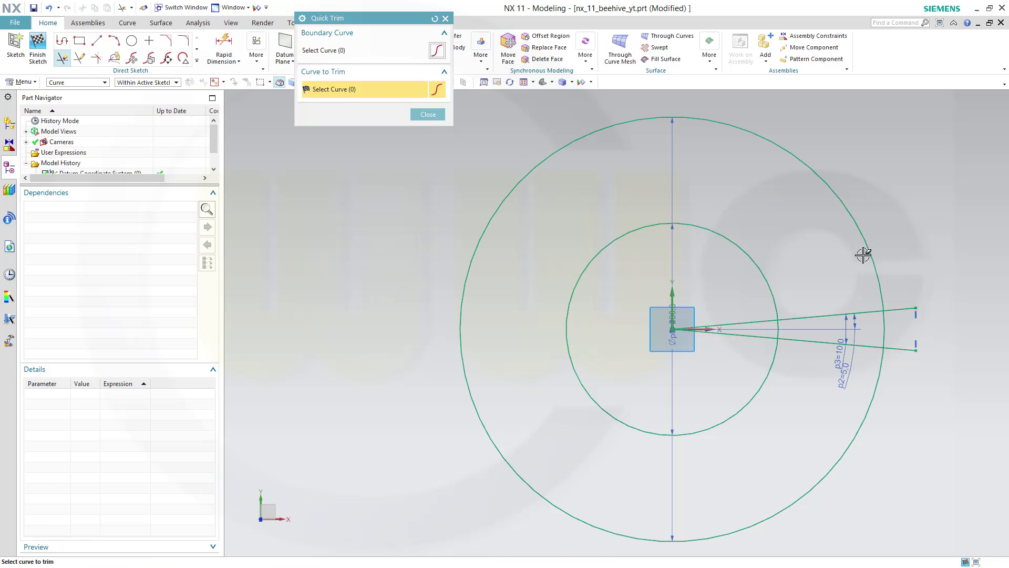
{"action": "left_click_drag", "start_coordinate": [916, 361], "coordinate": [906, 415]}
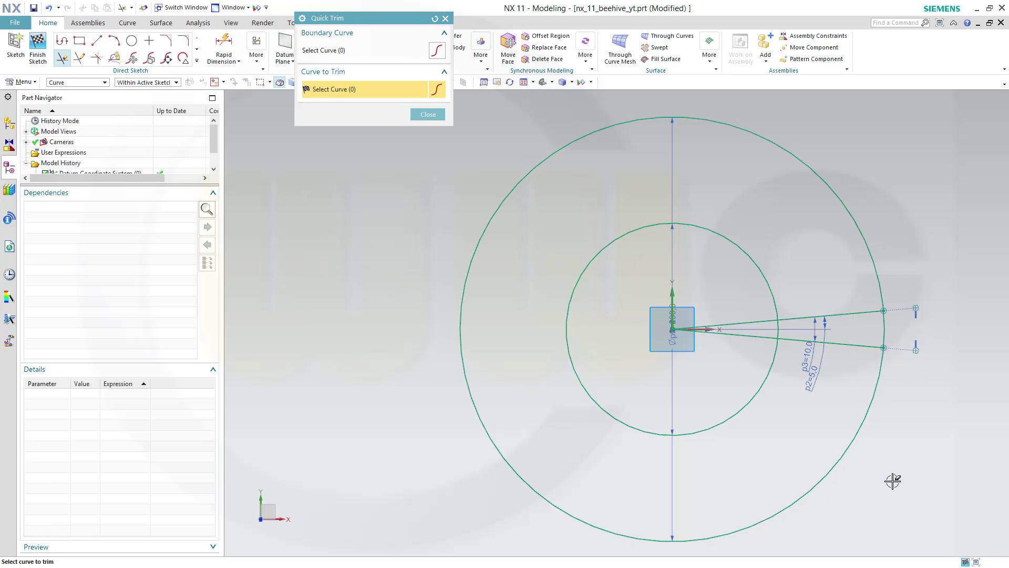
{"action": "left_click", "coordinate": [428, 114]}
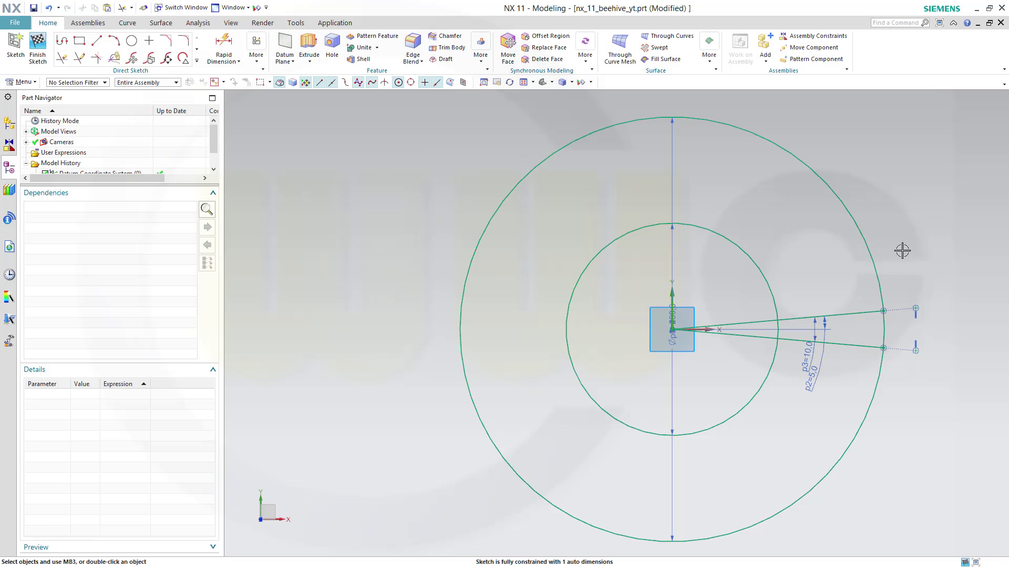
{"action": "left_click_drag", "start_coordinate": [906, 296], "coordinate": [946, 379]}
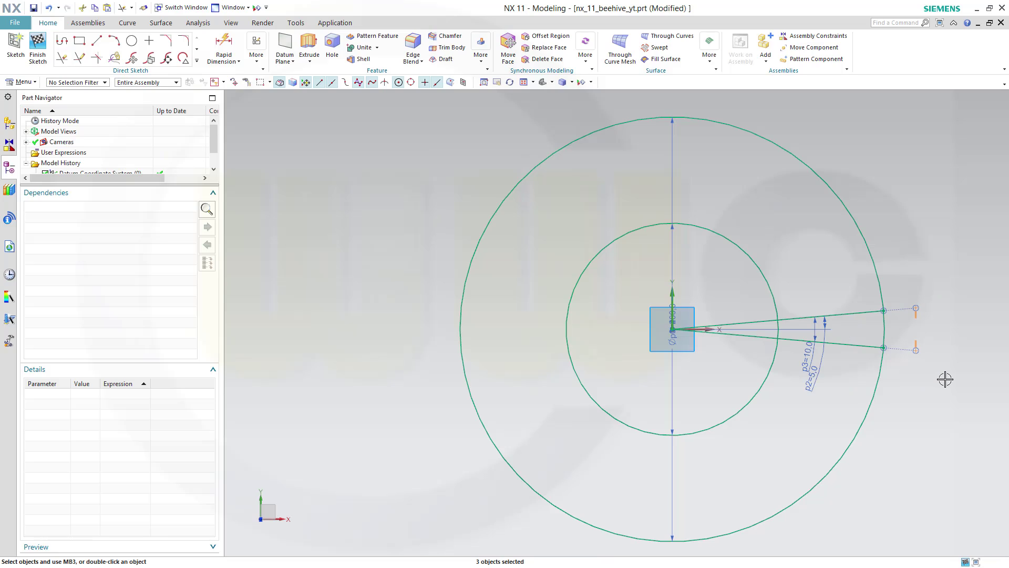
{"action": "key", "text": "Delete"}
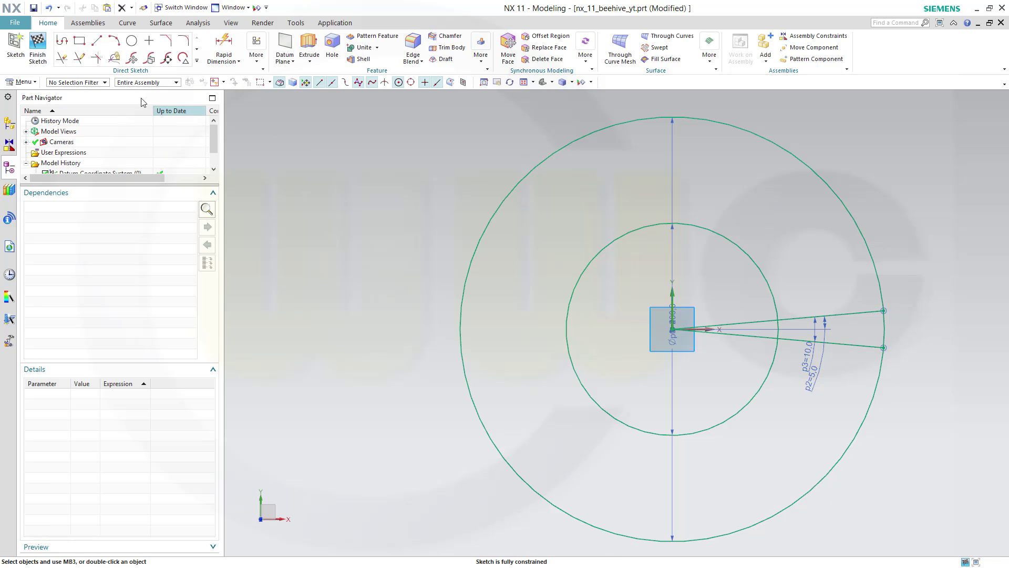
Finish the sketch and add a point where one radial line crosses the inner circle
{"action": "left_click", "coordinate": [37, 45]}
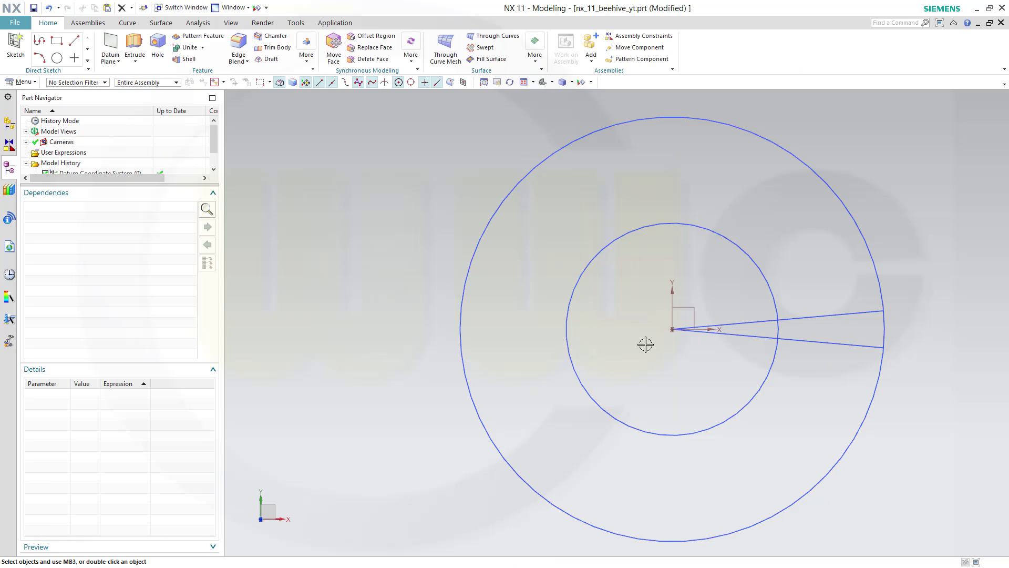
{"action": "middle_click_drag", "start_coordinate": [649, 342], "coordinate": [683, 293]}
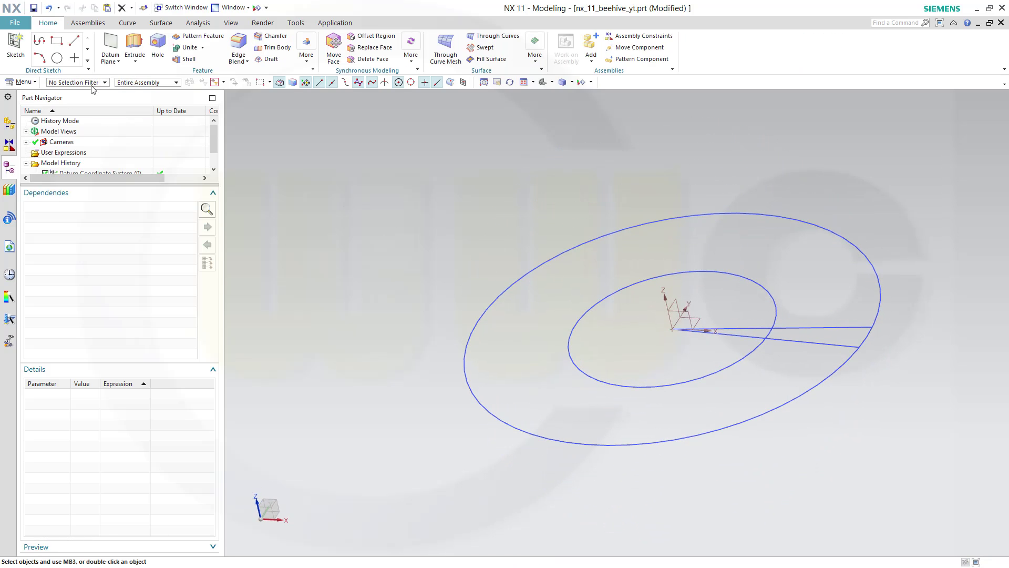
{"action": "left_click", "coordinate": [119, 65]}
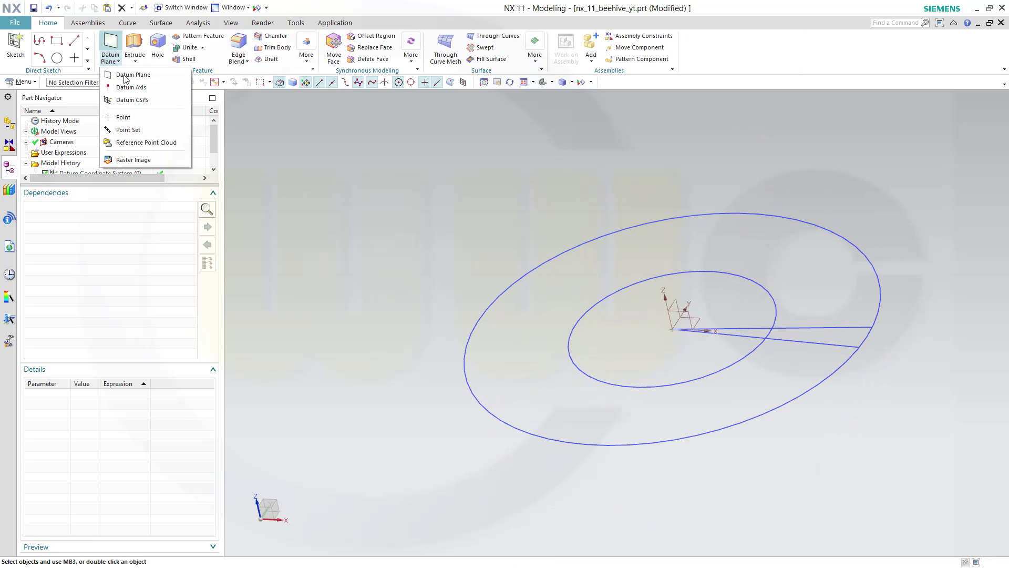
{"action": "left_click", "coordinate": [135, 118]}
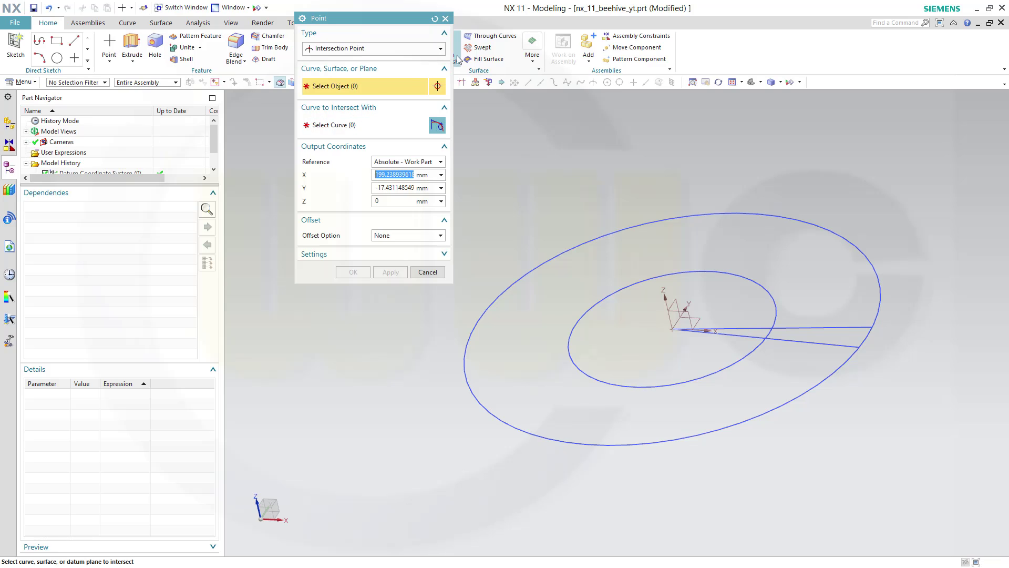
{"action": "left_click", "coordinate": [771, 291]}
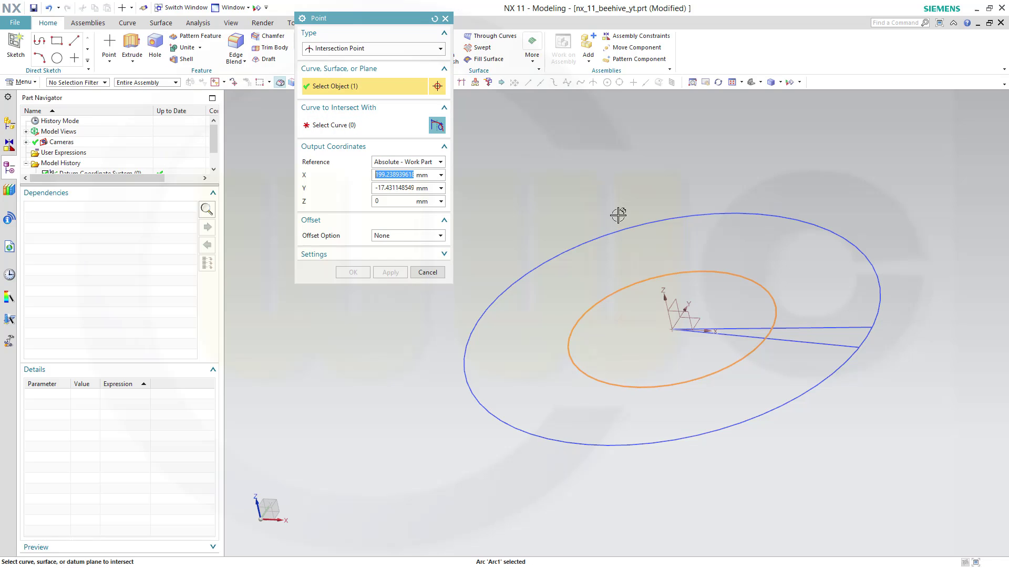
{"action": "left_click", "coordinate": [332, 125]}
{"action": "left_click", "coordinate": [787, 327]}
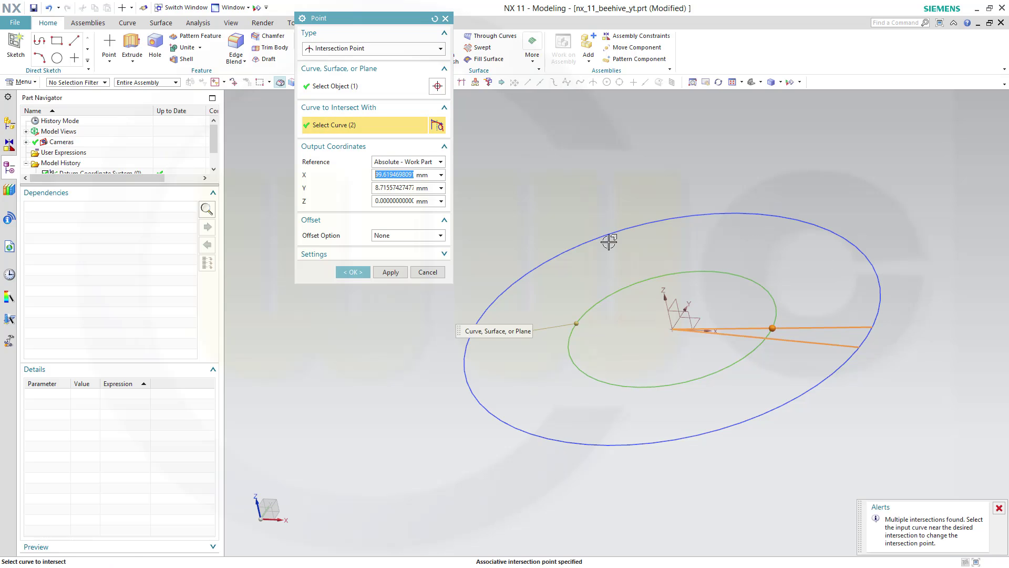
{"action": "left_click", "coordinate": [384, 276]}
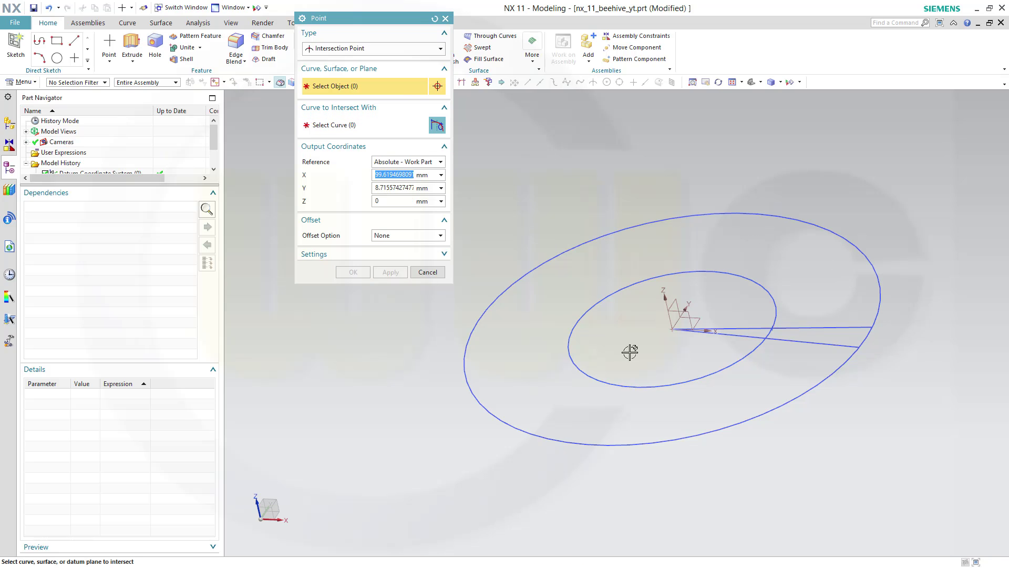
Add a point where the other radial line crosses the inner circle
{"action": "left_click", "coordinate": [732, 365]}
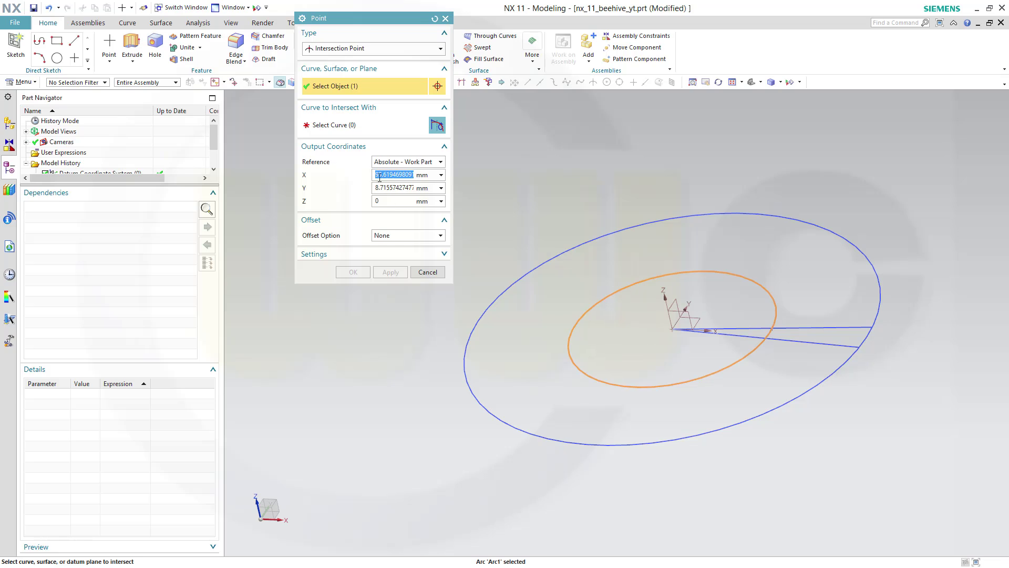
{"action": "left_click", "coordinate": [341, 125]}
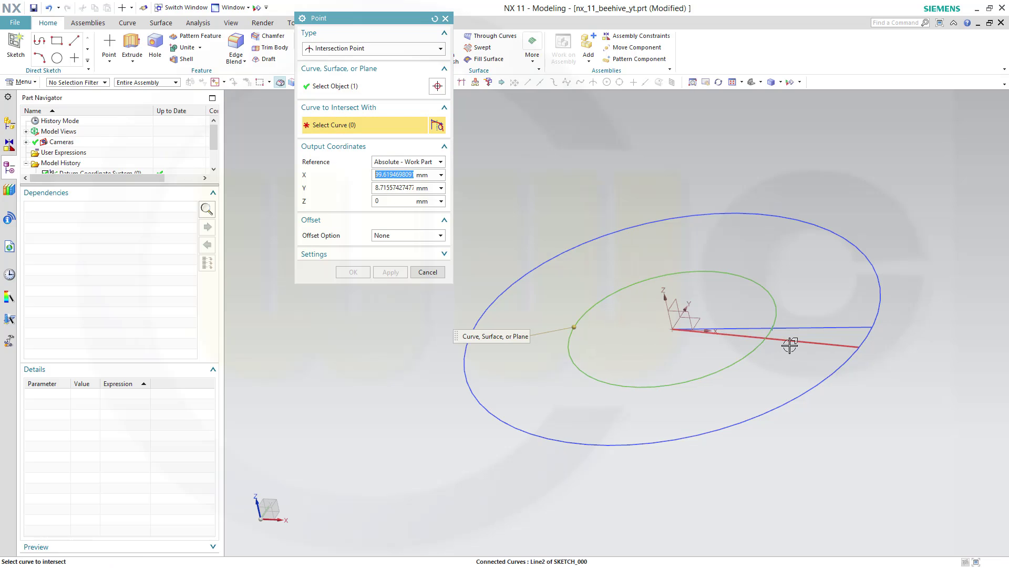
{"action": "left_click", "coordinate": [790, 346]}
{"action": "left_click", "coordinate": [391, 271]}
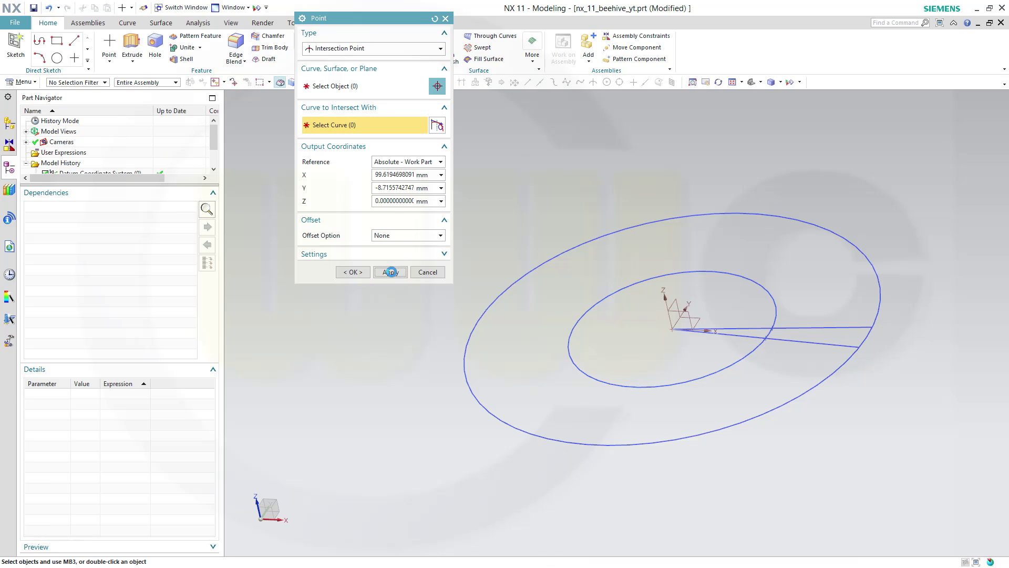
Add points where the upper and lower radial lines meet the outer circle
{"action": "left_click", "coordinate": [874, 268]}
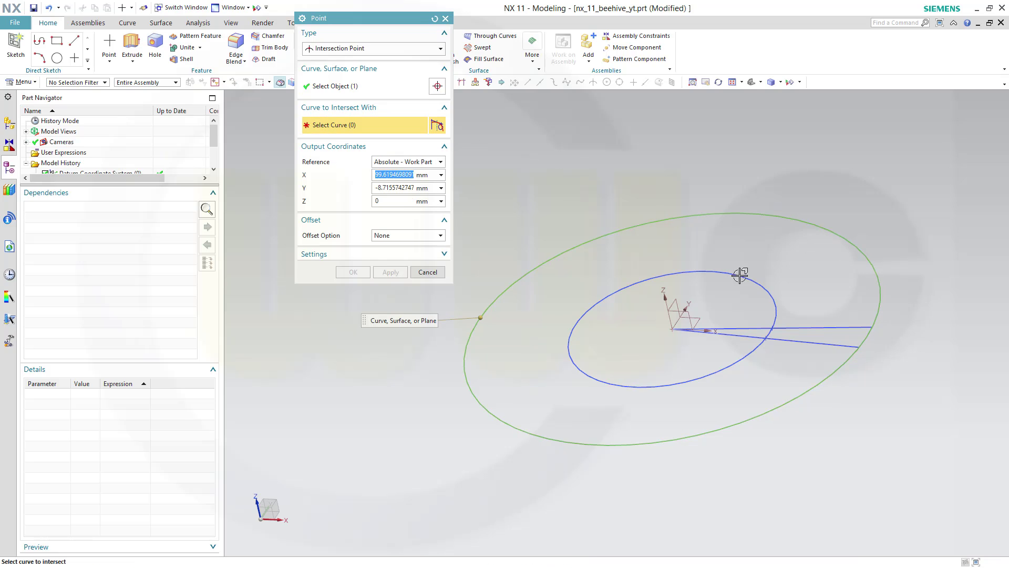
{"action": "left_click", "coordinate": [823, 327]}
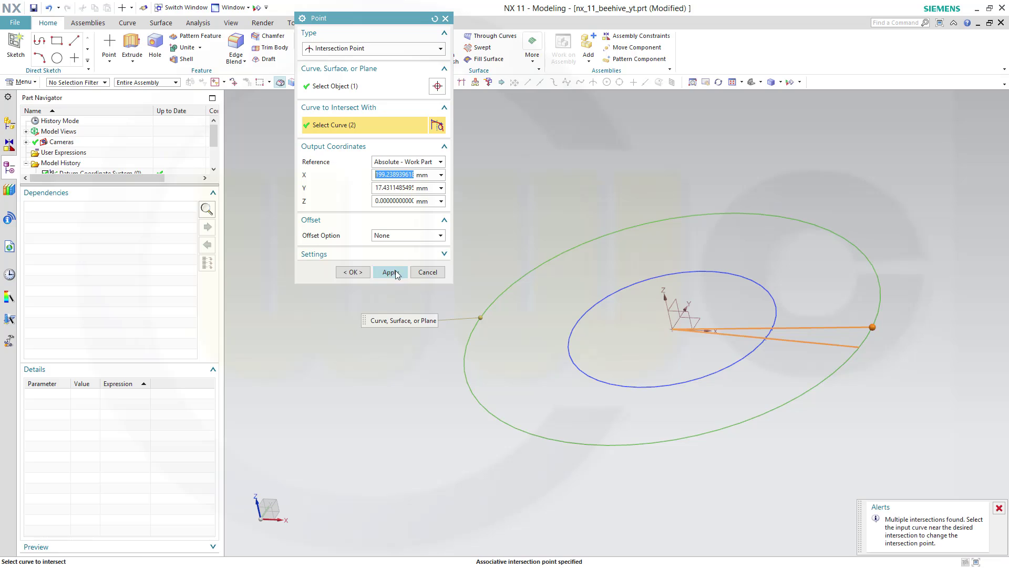
{"action": "left_click", "coordinate": [390, 272]}
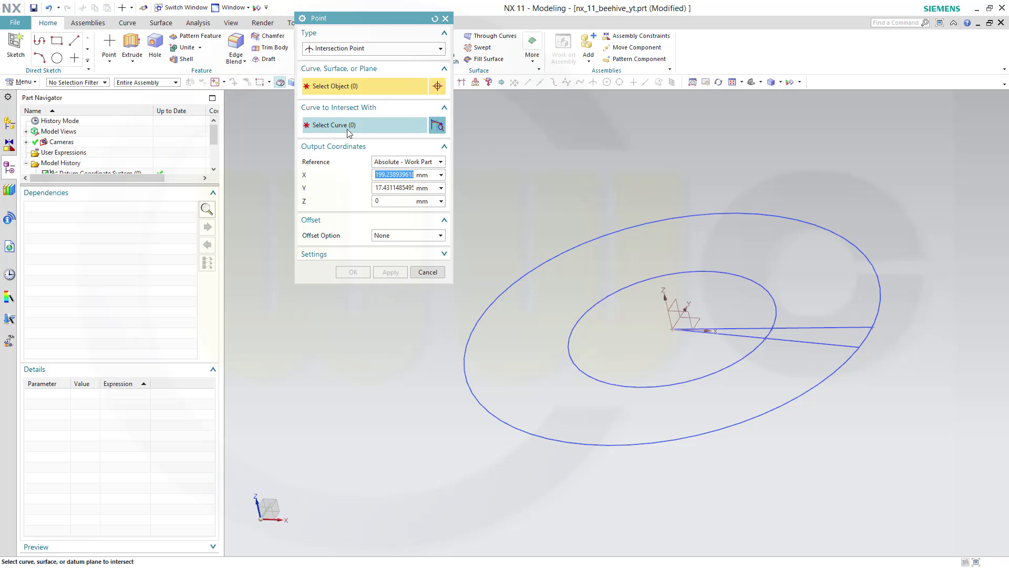
{"action": "left_click", "coordinate": [880, 305]}
{"action": "left_click", "coordinate": [358, 126]}
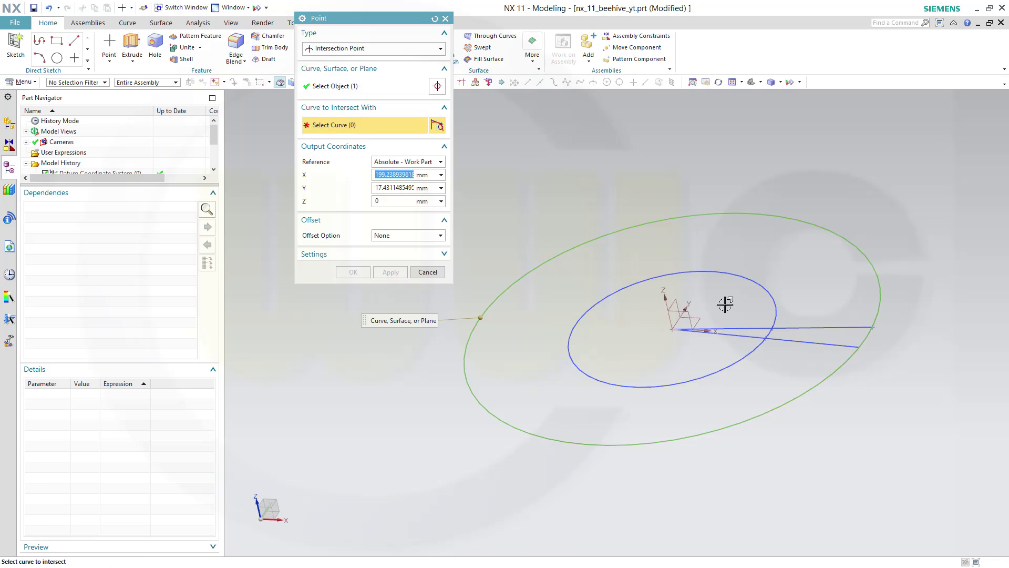
{"action": "left_click", "coordinate": [811, 342]}
{"action": "left_click", "coordinate": [352, 272]}
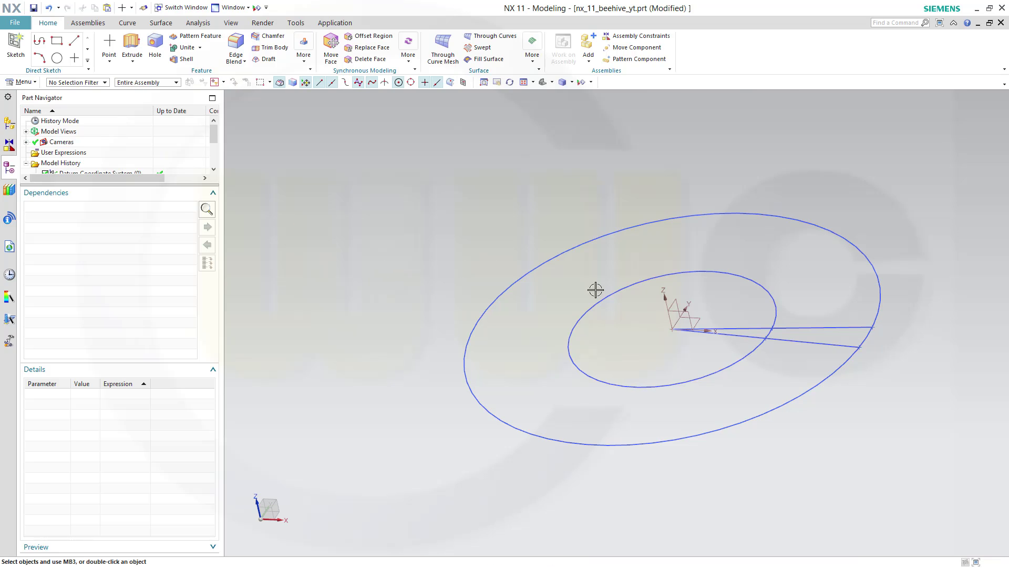
{"action": "scroll", "coordinate": [811, 333], "scroll_direction": "up", "scroll_amount": 5}
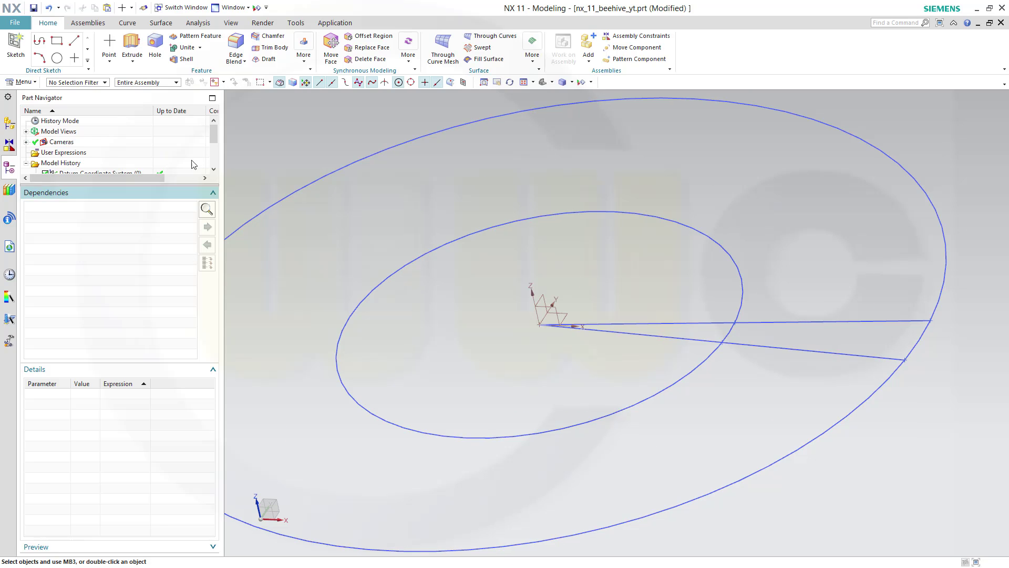
{"action": "left_click_drag", "start_coordinate": [213, 137], "coordinate": [214, 158]}
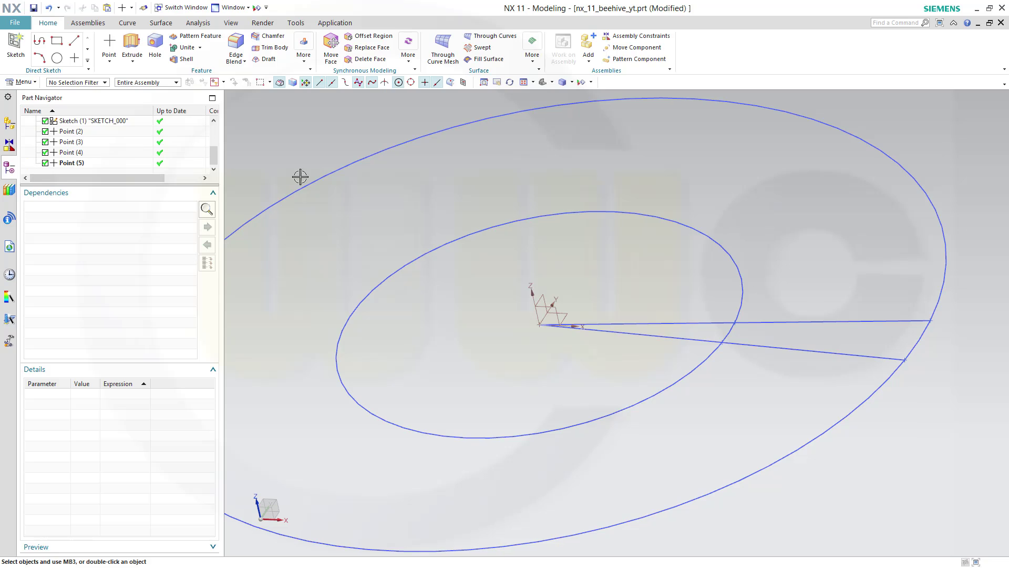
{"action": "scroll", "coordinate": [480, 278], "scroll_direction": "down", "scroll_amount": 3}
{"action": "scroll", "coordinate": [460, 289], "scroll_direction": "down", "scroll_amount": 1}
{"action": "middle_click_drag", "start_coordinate": [458, 278], "coordinate": [518, 290], "text": "shift"}
{"action": "mouse_move", "coordinate": [547, 322]}
{"action": "middle_mouse_down"}
{"action": "mouse_move", "coordinate": [518, 318]}
{"action": "mouse_move", "coordinate": [523, 342]}
{"action": "mouse_move", "coordinate": [543, 307]}
{"action": "mouse_move", "coordinate": [552, 310]}
{"action": "middle_mouse_up"}
{"action": "scroll", "coordinate": [535, 342], "scroll_direction": "up", "scroll_amount": 2}
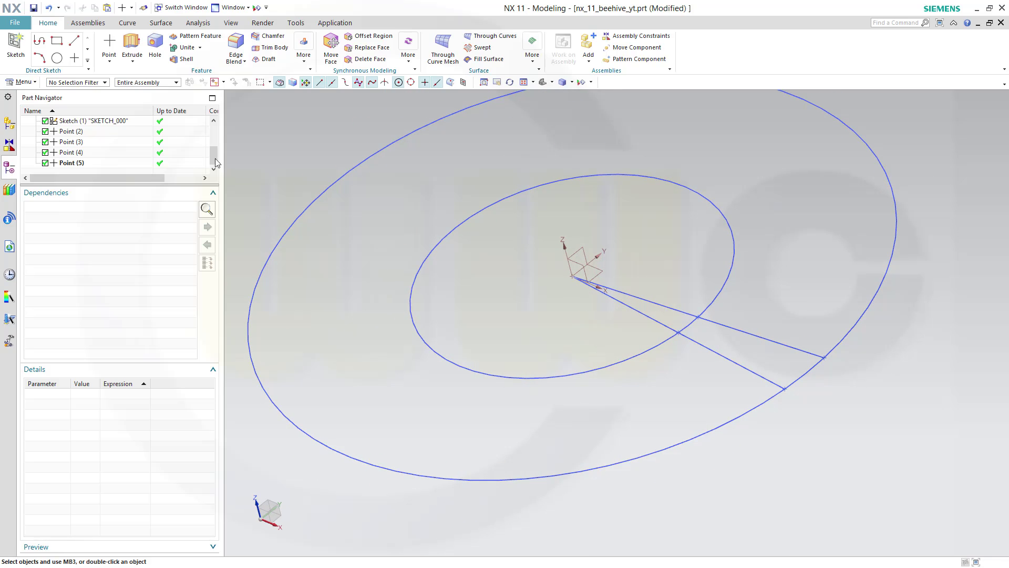
Create a datum plane parallel to the YZ plane through Point (5)
{"action": "left_click", "coordinate": [108, 62]}
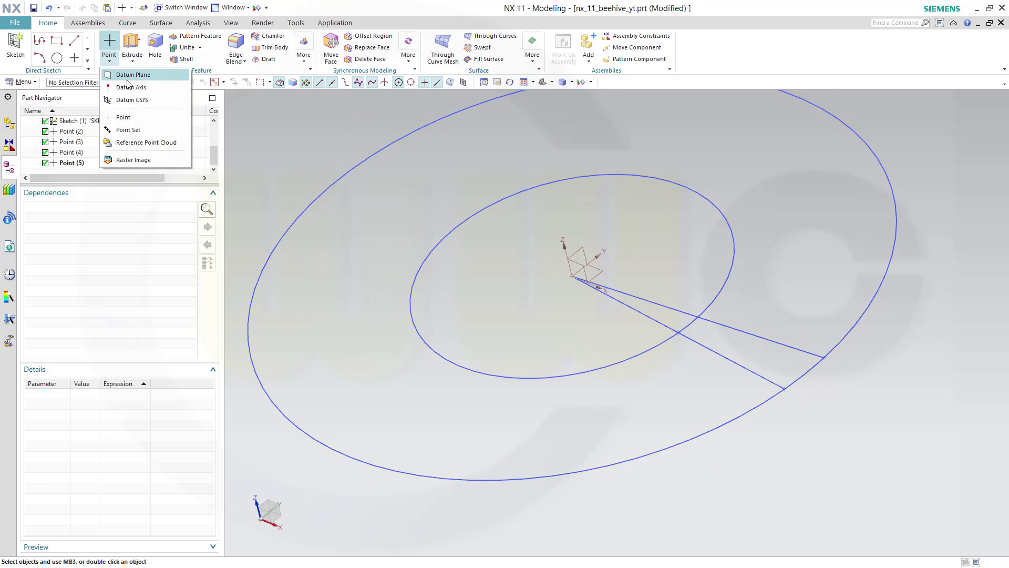
{"action": "left_click", "coordinate": [130, 75]}
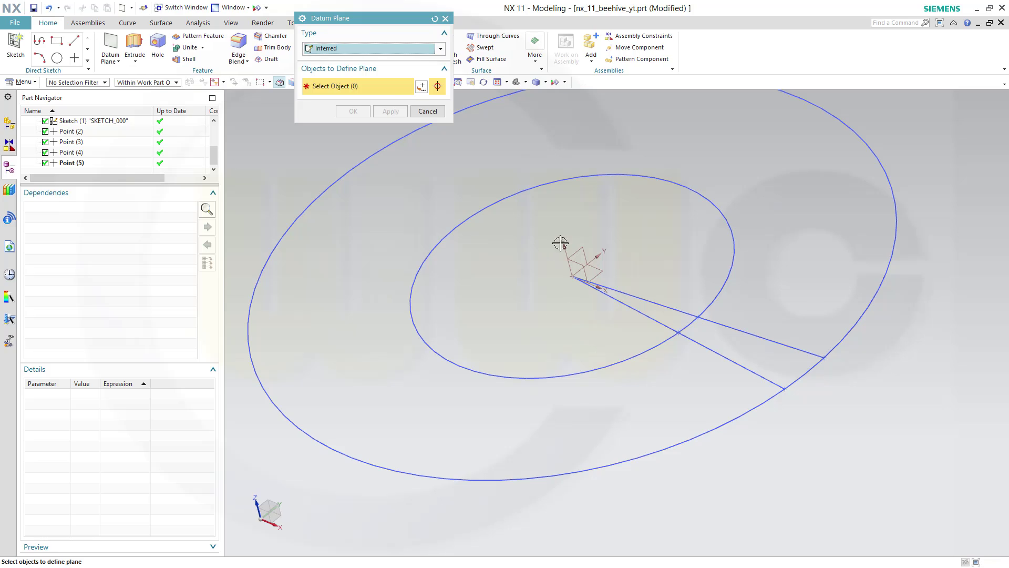
{"action": "left_click", "coordinate": [585, 242]}
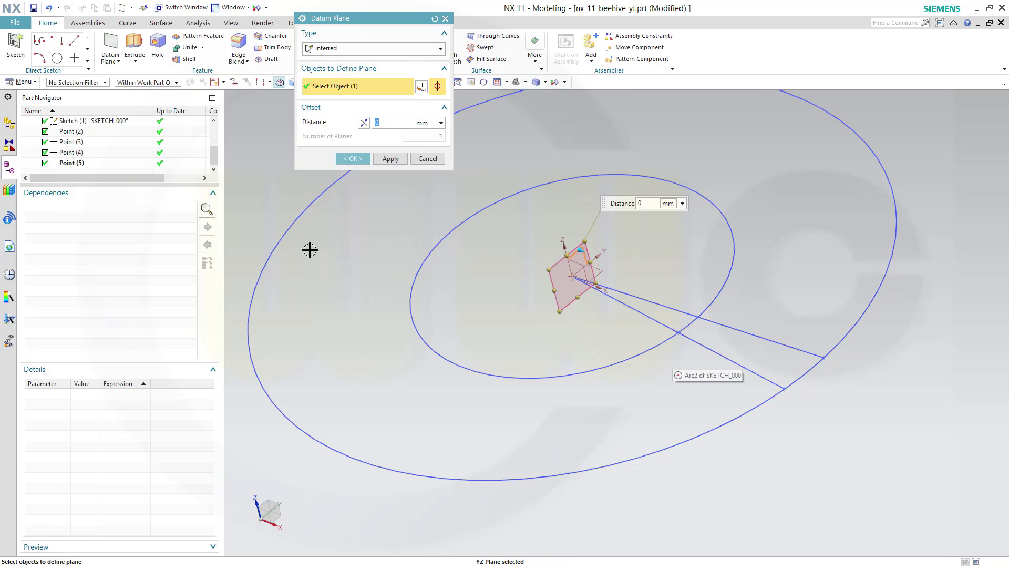
{"action": "left_click", "coordinate": [84, 163]}
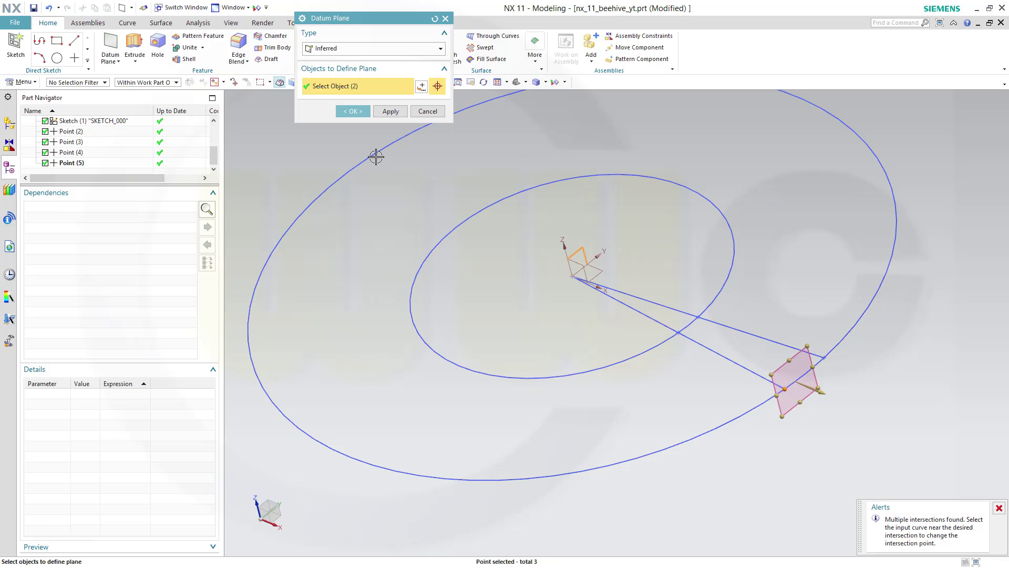
{"action": "left_click", "coordinate": [355, 114]}
{"action": "middle_click_drag", "start_coordinate": [675, 364], "coordinate": [711, 299]}
{"action": "scroll", "coordinate": [730, 259], "scroll_direction": "down", "scroll_amount": 4}
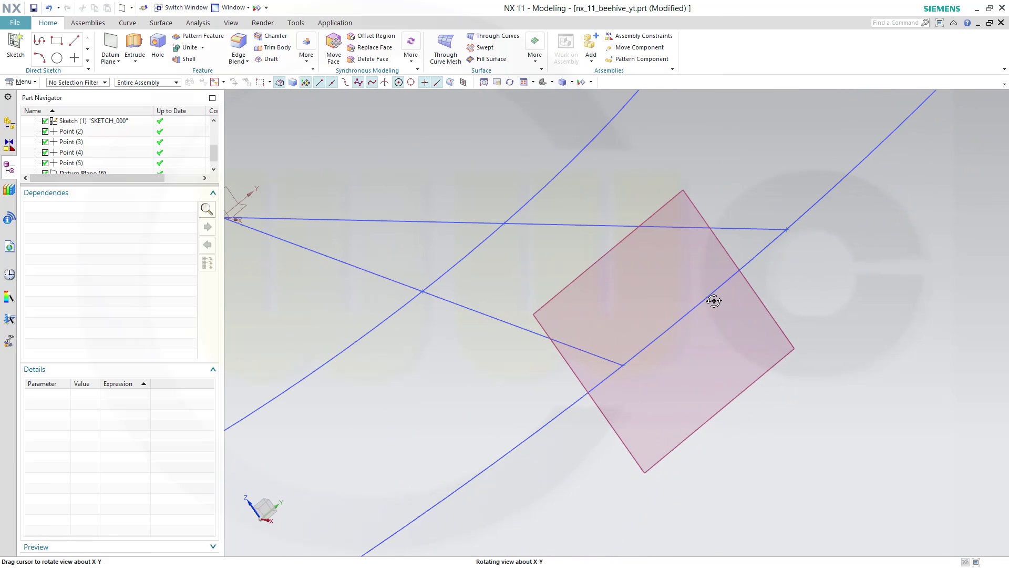
Open a sketch on Datum Plane (6) and bring up the Polygon tool
{"action": "left_click", "coordinate": [16, 45]}
{"action": "left_click", "coordinate": [770, 310]}
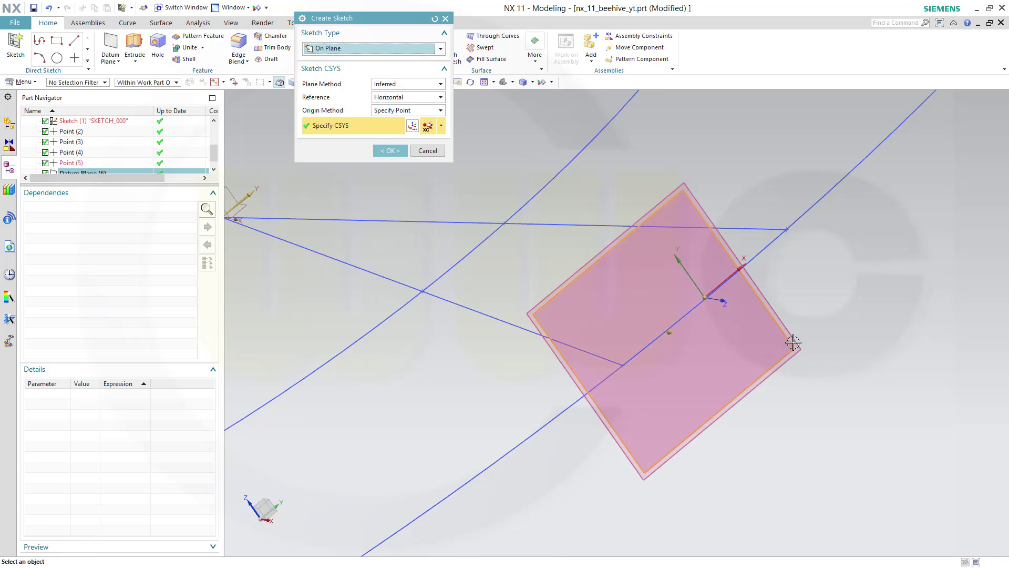
{"action": "left_click", "coordinate": [390, 152]}
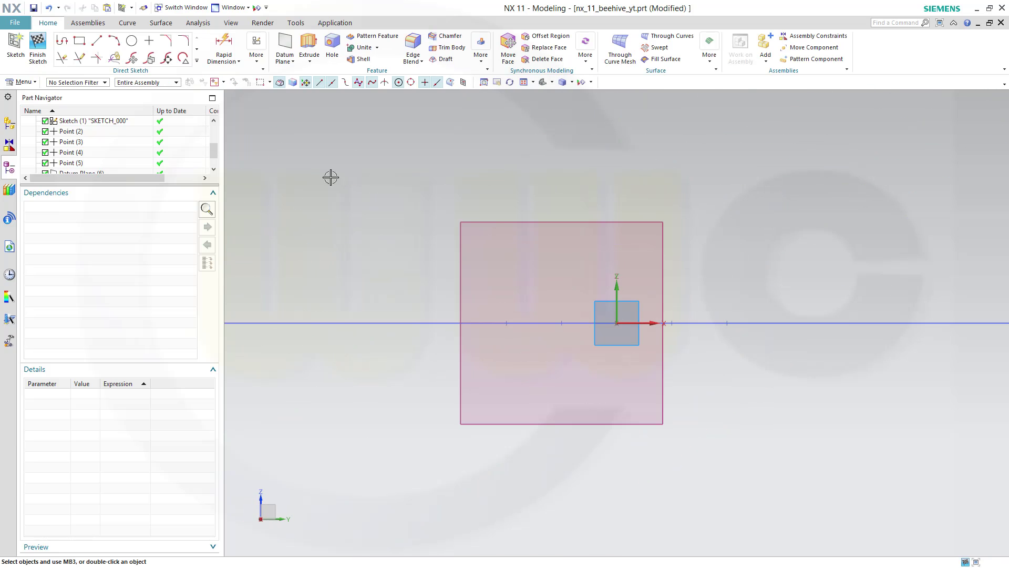
{"action": "left_click", "coordinate": [197, 50]}
{"action": "left_click", "coordinate": [197, 50]}
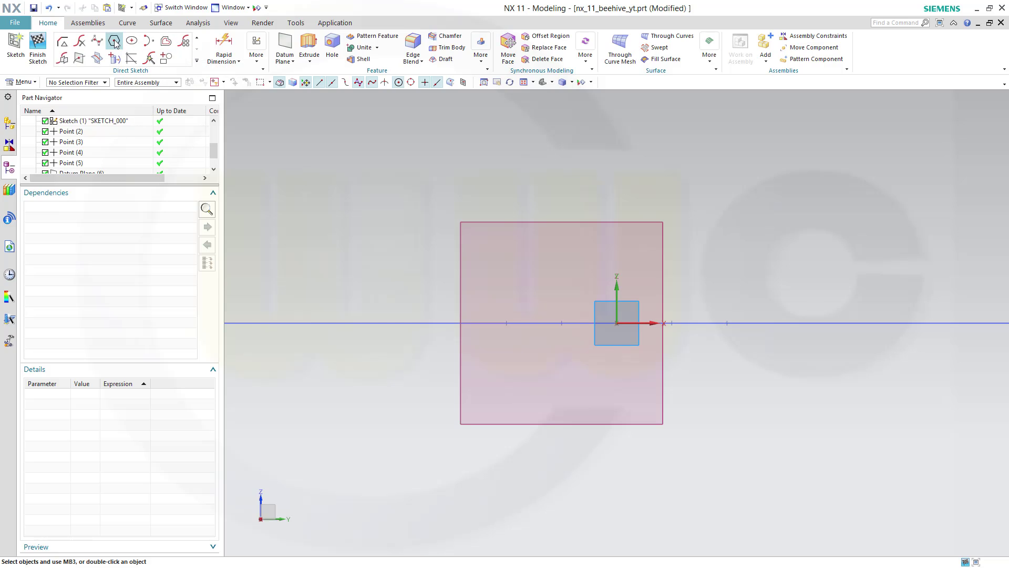
Draw a hexagon with a 15 mm radius centred on the sketch origin
{"action": "left_click", "coordinate": [114, 40]}
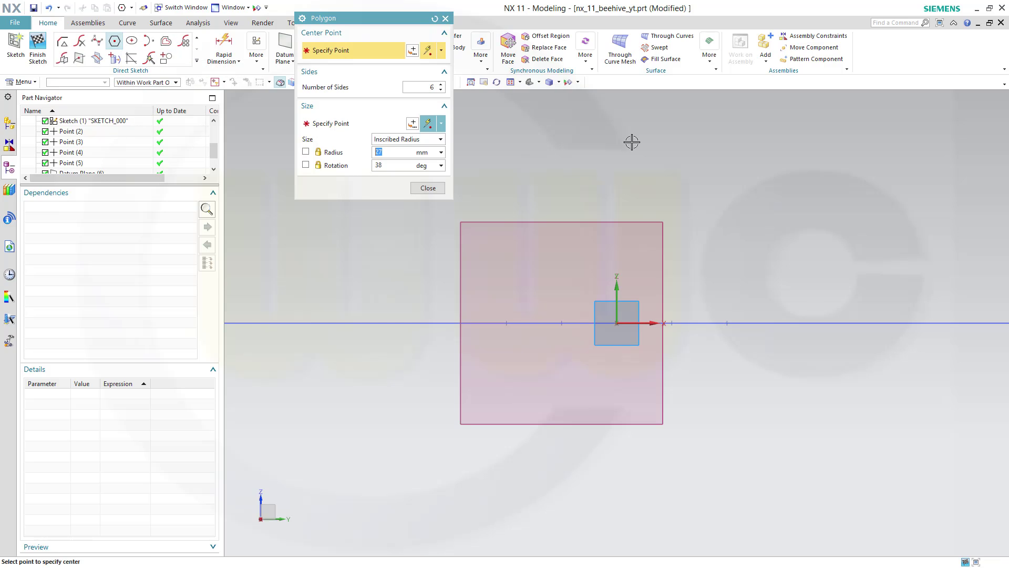
{"action": "left_click", "coordinate": [617, 323]}
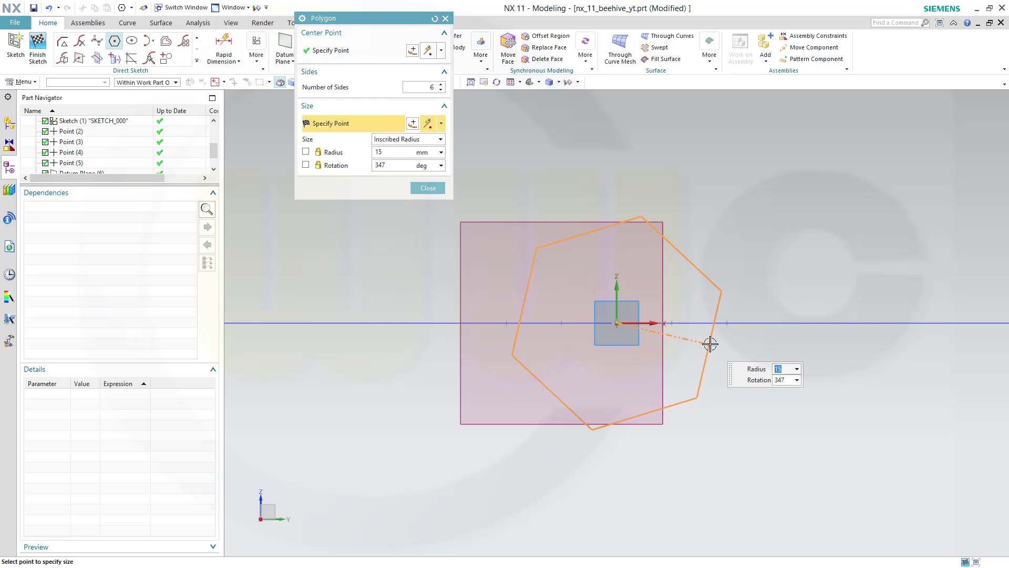
{"action": "left_click", "coordinate": [710, 343]}
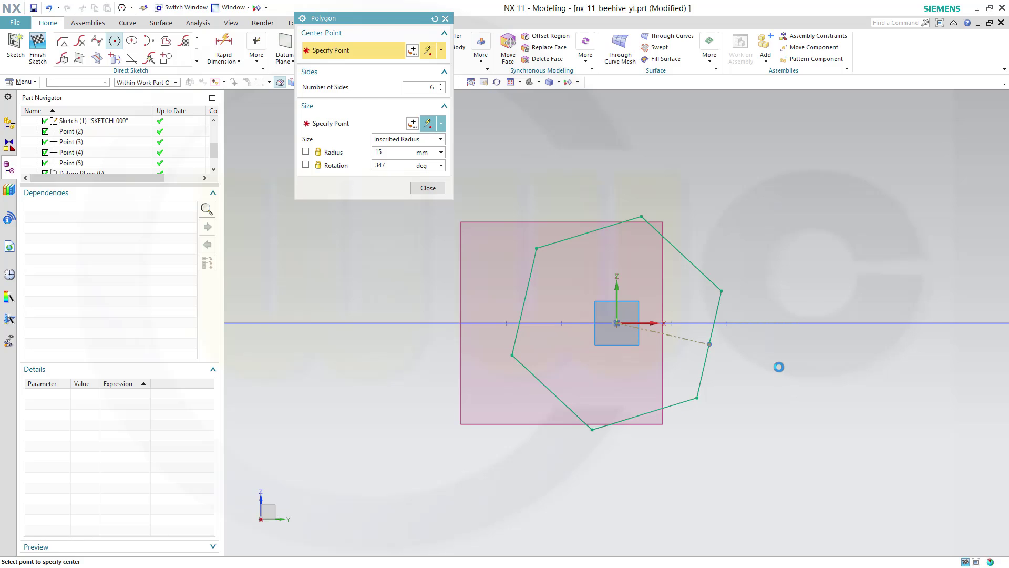
{"action": "key", "text": "Escape"}
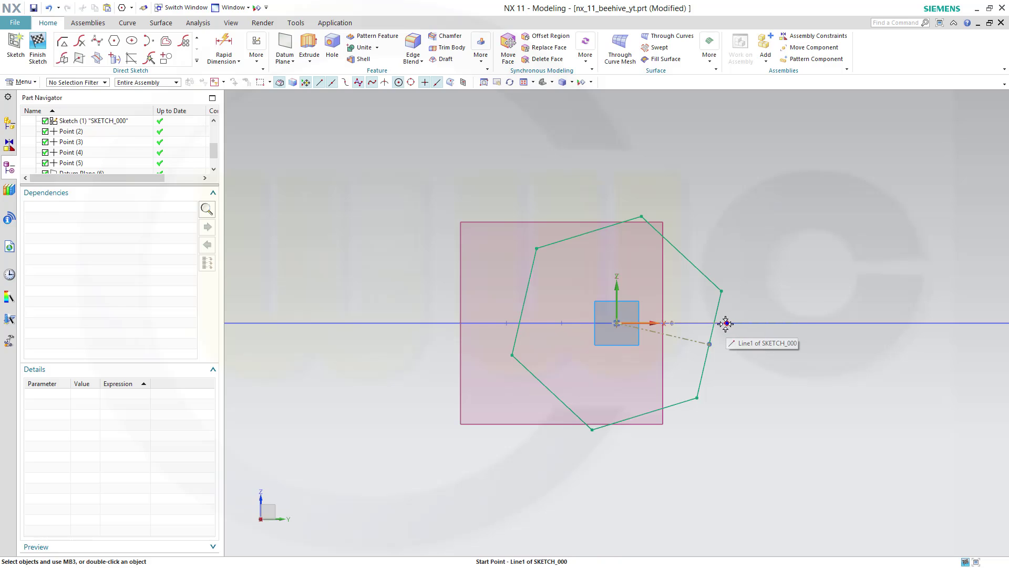
Make the hexagon's right edge vertical and pin it to the intersection point, then finish
{"action": "left_click", "coordinate": [726, 323]}
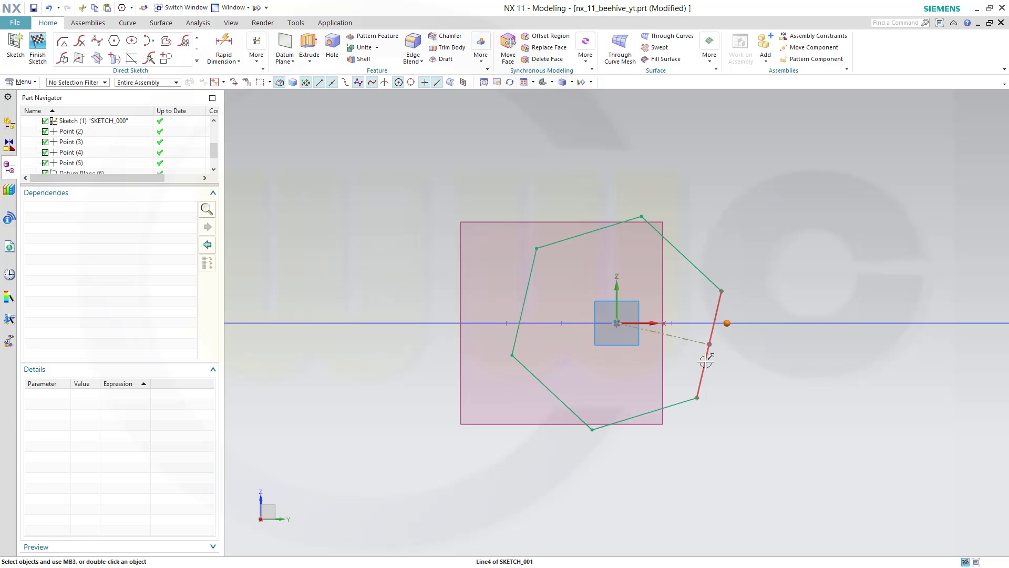
{"action": "left_click", "coordinate": [706, 361]}
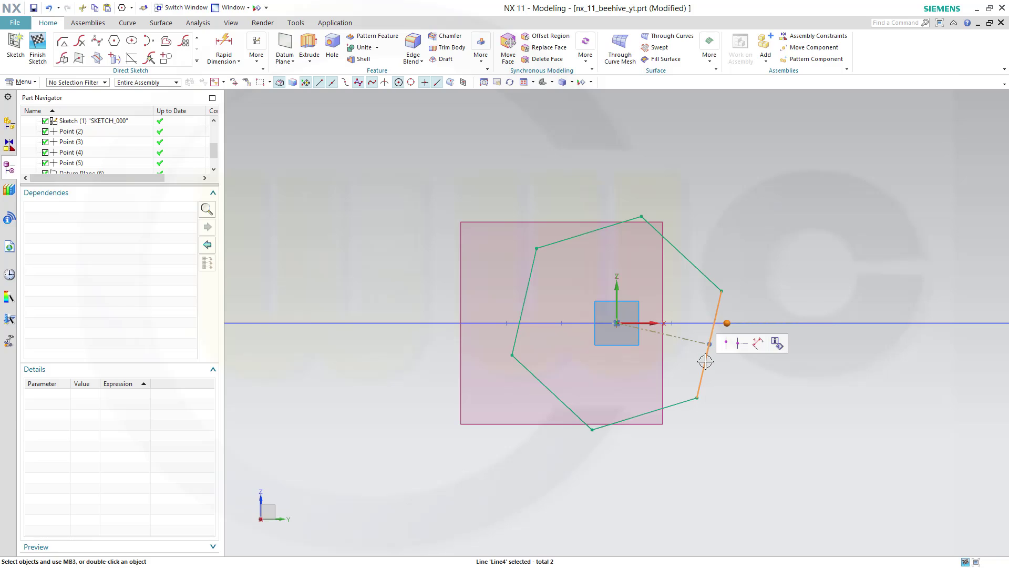
{"action": "left_click", "coordinate": [727, 344]}
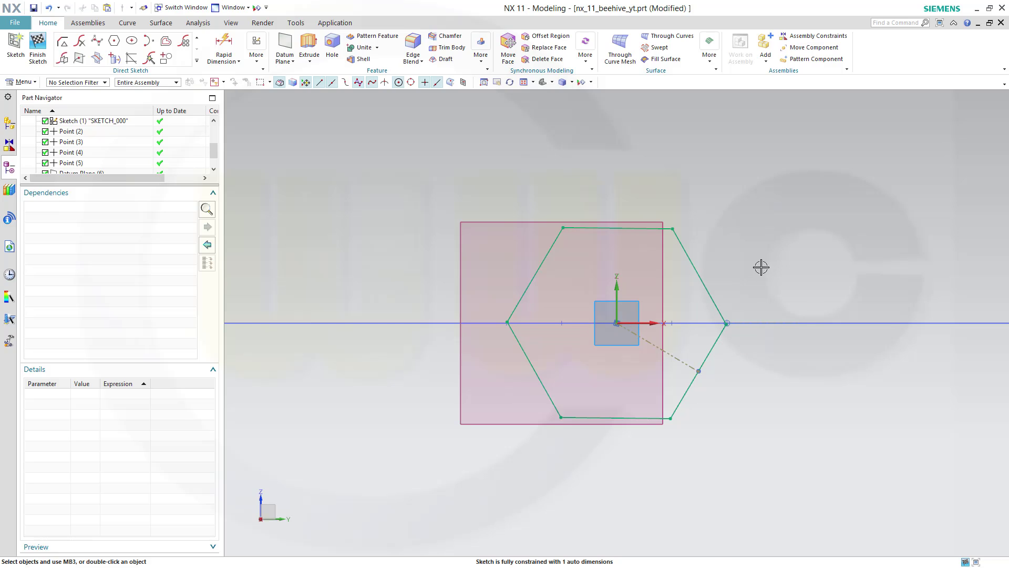
{"action": "key", "text": "ctrl+z"}
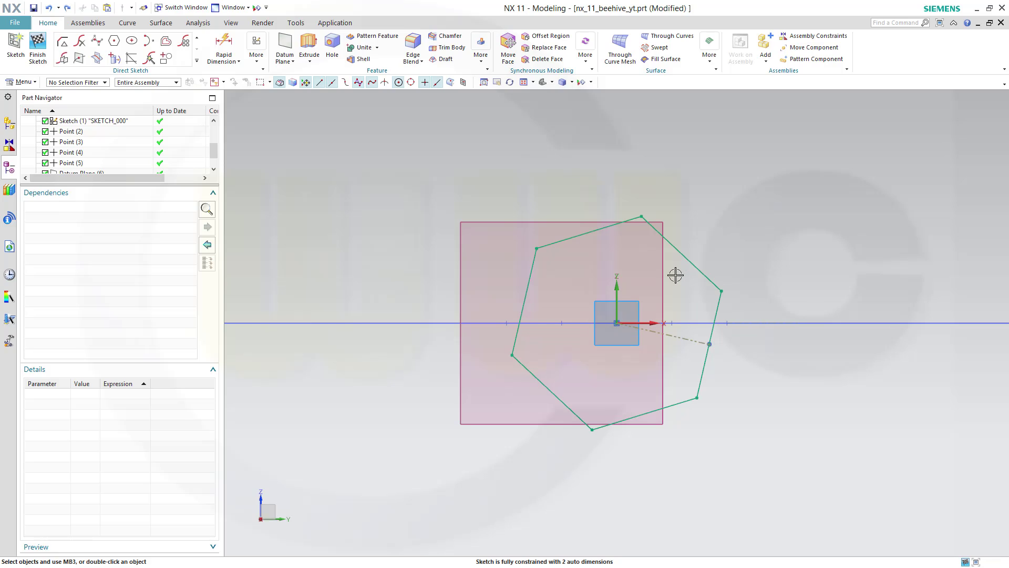
{"action": "left_click", "coordinate": [718, 303]}
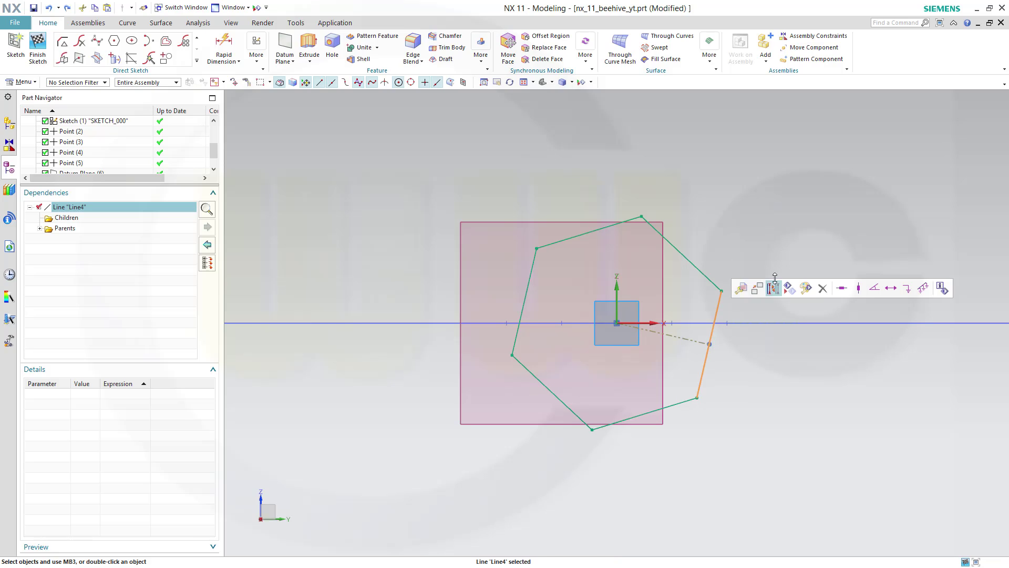
{"action": "left_click", "coordinate": [857, 289]}
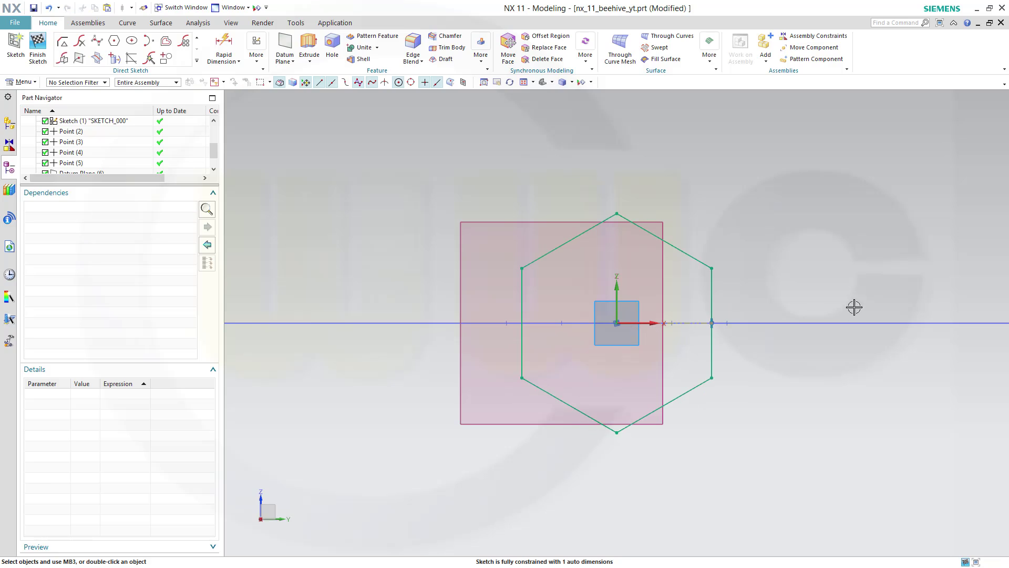
{"action": "left_click", "coordinate": [719, 305]}
{"action": "left_click", "coordinate": [728, 322]}
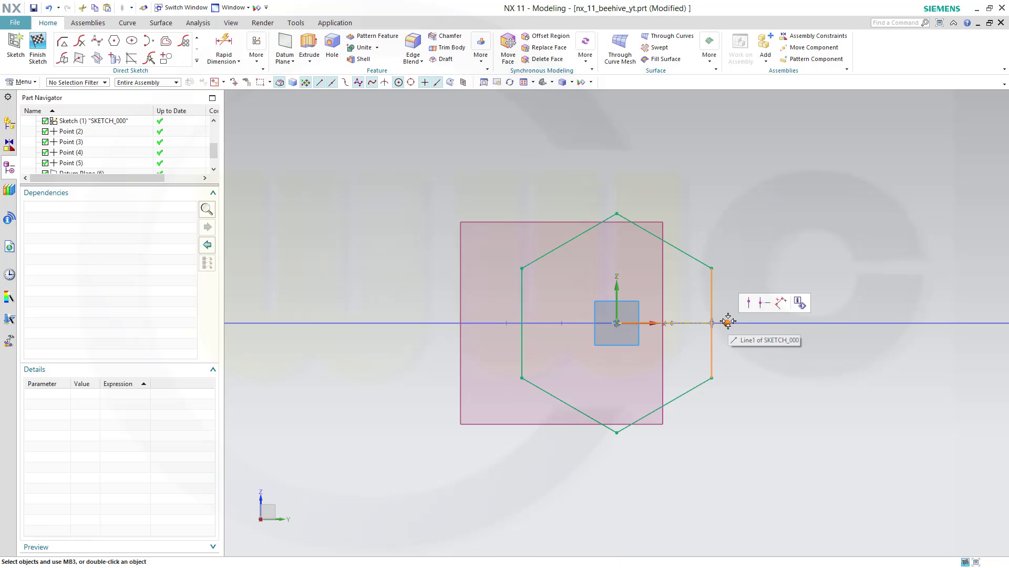
{"action": "left_click", "coordinate": [747, 303]}
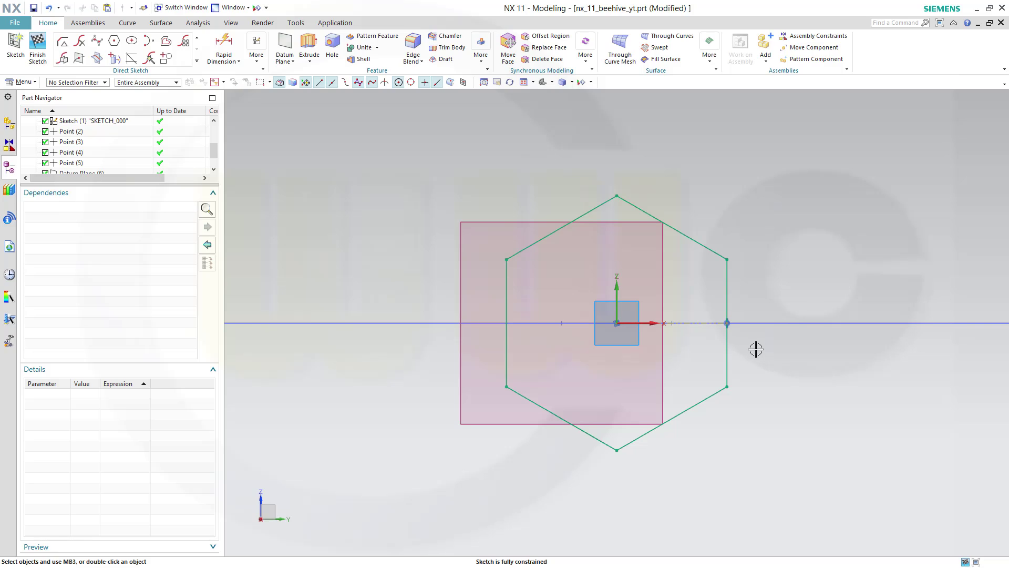
{"action": "left_click", "coordinate": [38, 55]}
Hide Datum Plane (6)
{"action": "middle_click_drag", "start_coordinate": [459, 247], "coordinate": [453, 247]}
{"action": "mouse_move", "coordinate": [581, 341]}
{"action": "middle_mouse_down"}
{"action": "mouse_move", "coordinate": [613, 355]}
{"action": "mouse_move", "coordinate": [590, 378]}
{"action": "mouse_move", "coordinate": [622, 411]}
{"action": "middle_mouse_up"}
{"action": "scroll", "coordinate": [613, 355], "scroll_direction": "down", "scroll_amount": 5}
{"action": "right_click", "coordinate": [702, 400]}
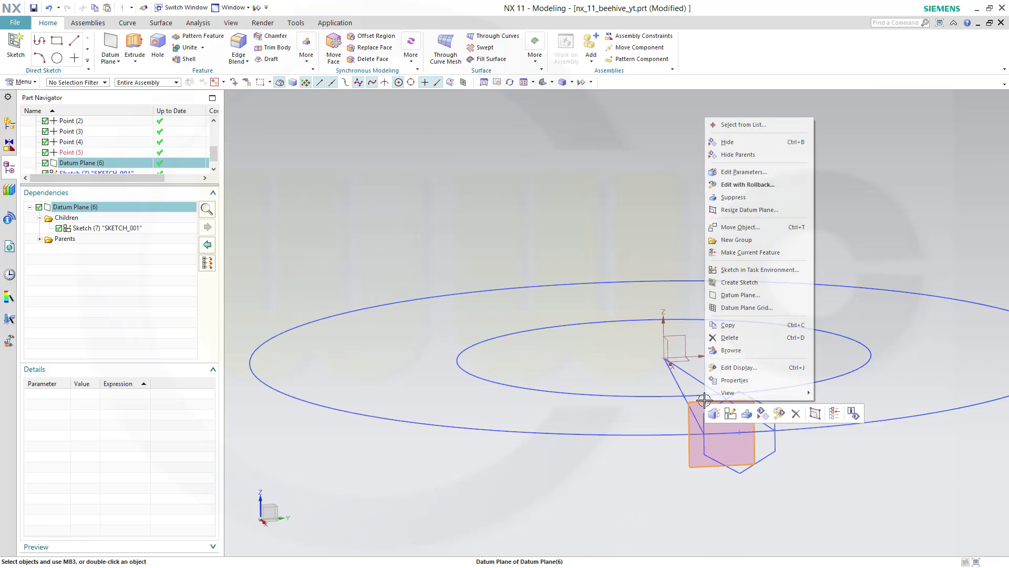
{"action": "left_click", "coordinate": [728, 142]}
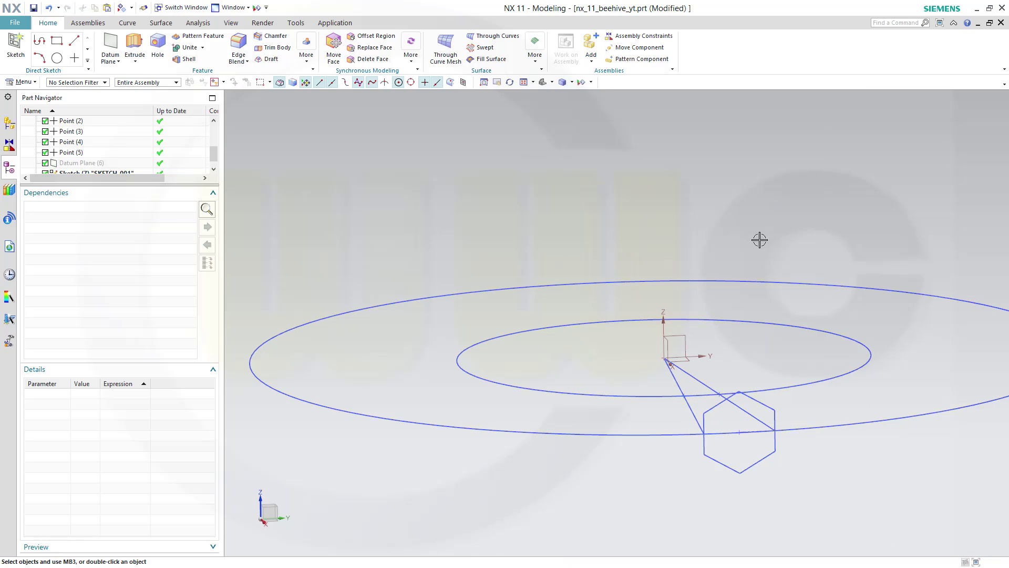
Create a datum plane through the inner-circle point, parallel to the YZ plane
{"action": "left_click", "coordinate": [110, 48]}
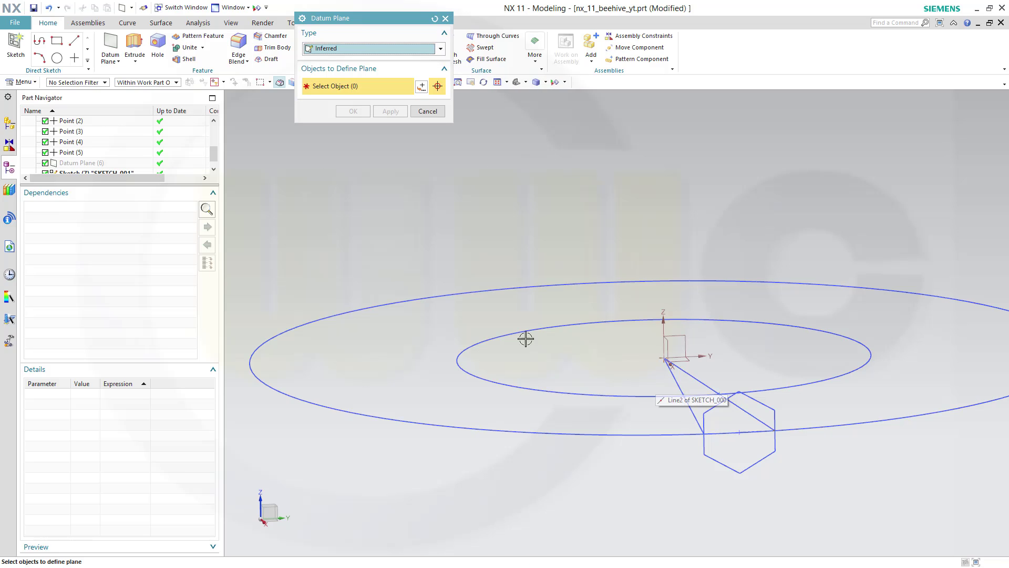
{"action": "left_click", "coordinate": [80, 134]}
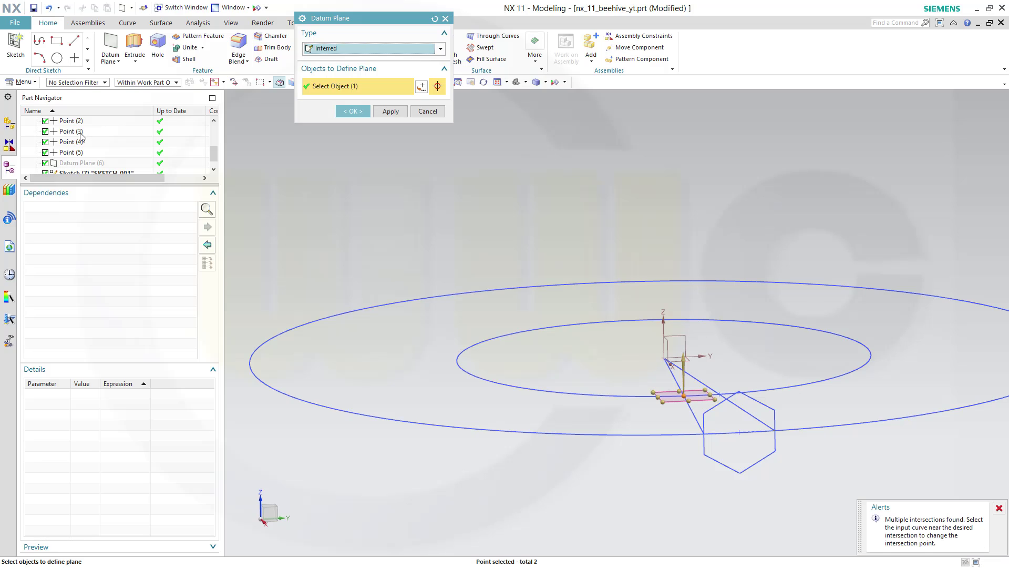
{"action": "left_click", "coordinate": [678, 341]}
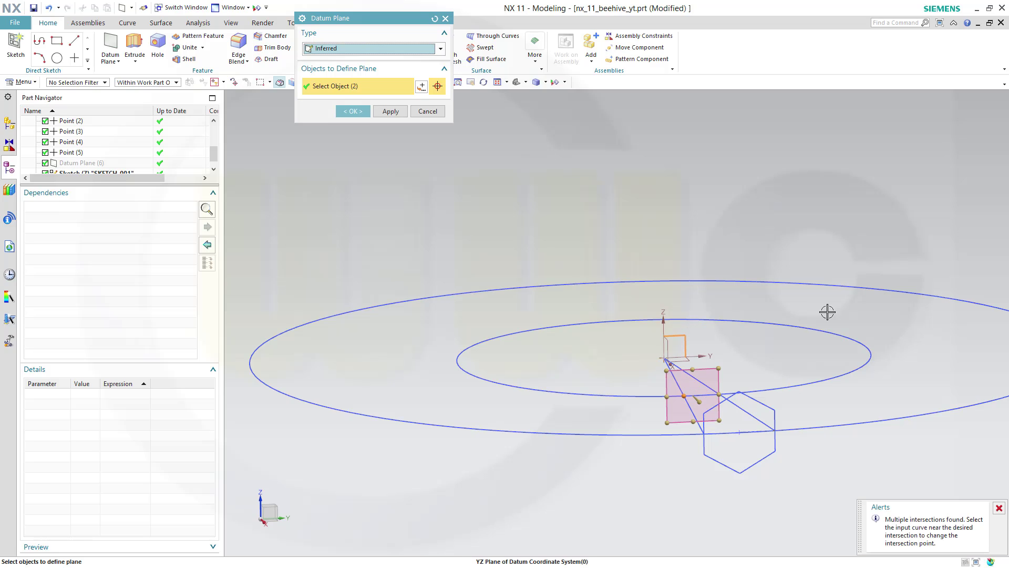
{"action": "left_click", "coordinate": [353, 111]}
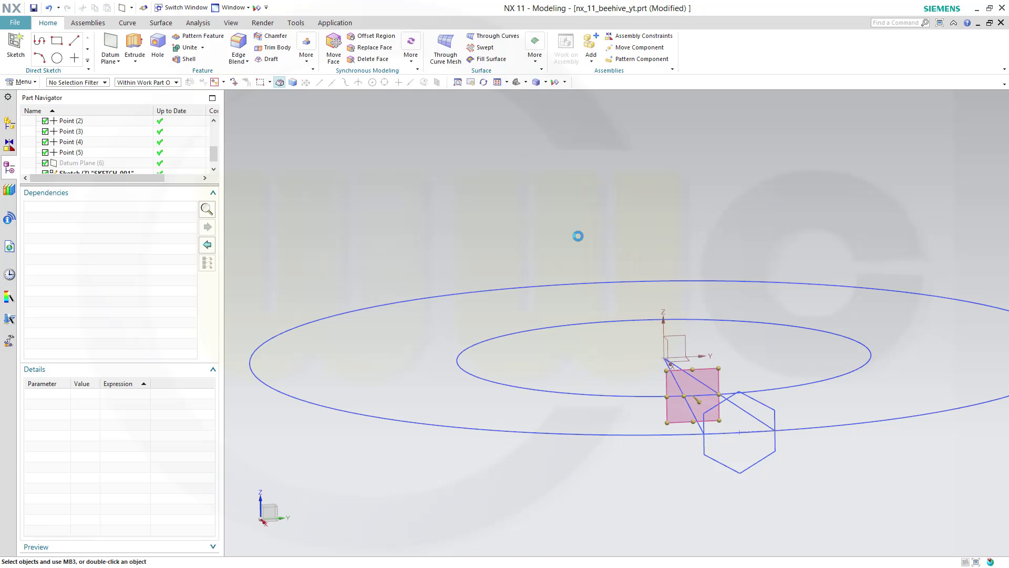
Open a sketch on Datum Plane (8) and hide that plane
{"action": "left_click", "coordinate": [16, 45]}
{"action": "left_click", "coordinate": [716, 369]}
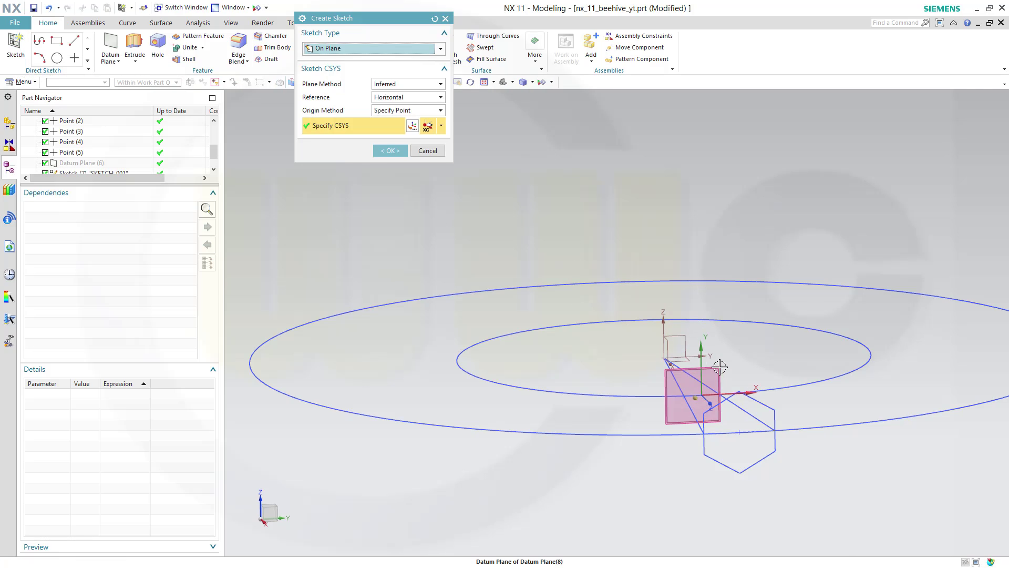
{"action": "left_click", "coordinate": [390, 150]}
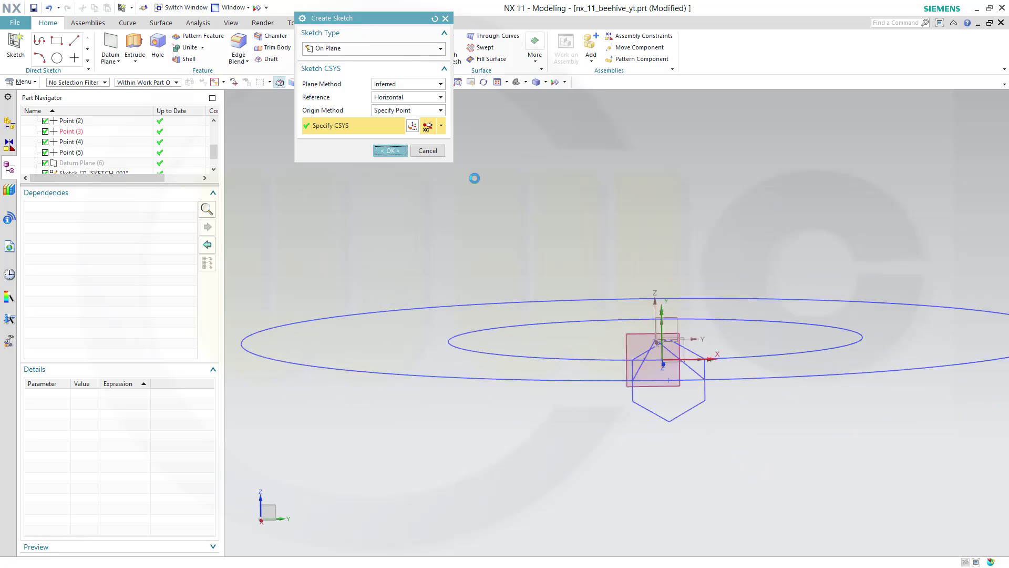
{"action": "scroll", "coordinate": [561, 358], "scroll_direction": "up", "scroll_amount": 2}
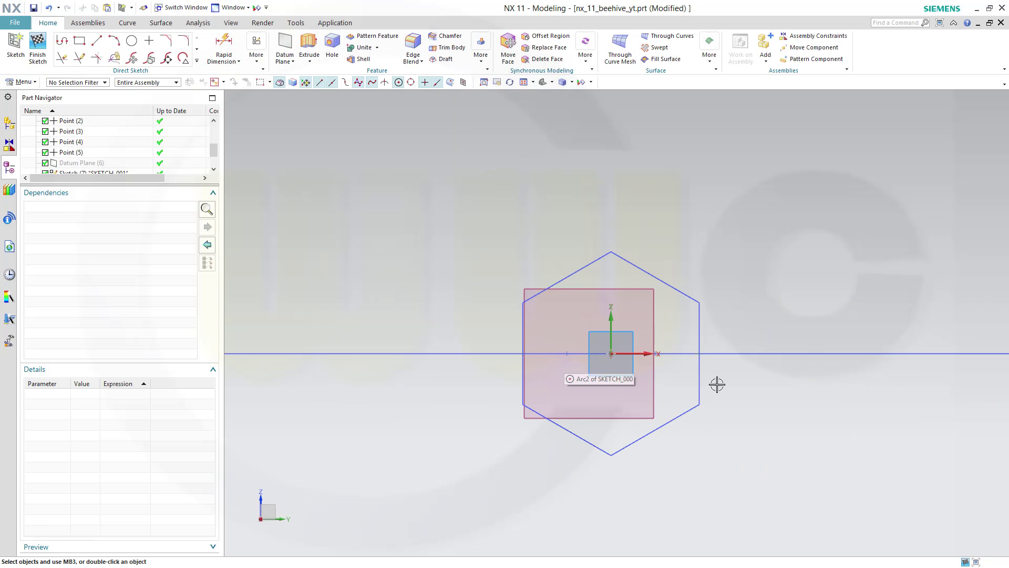
{"action": "scroll", "coordinate": [718, 384], "scroll_direction": "up", "scroll_amount": 1}
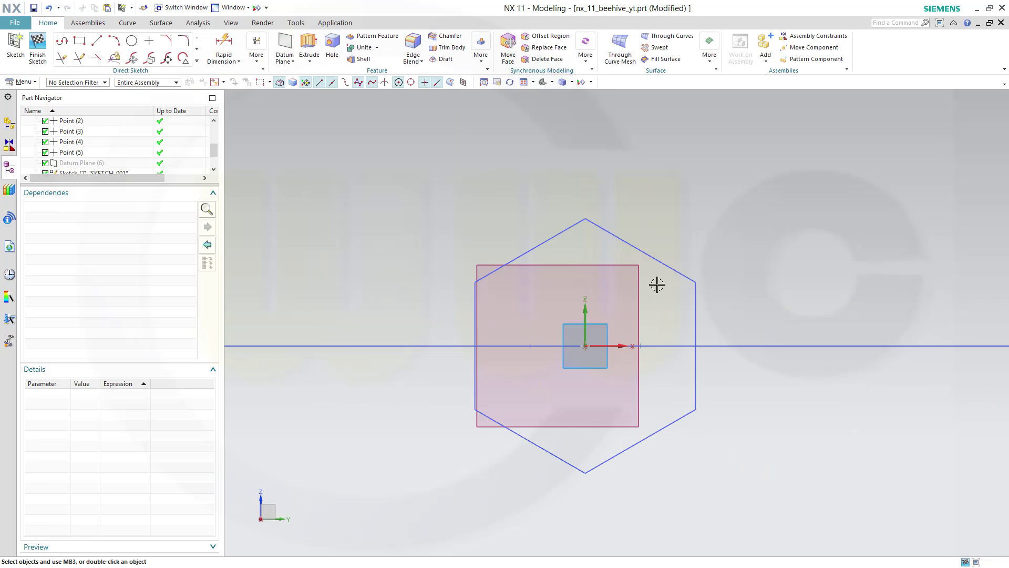
{"action": "right_click", "coordinate": [612, 268]}
{"action": "left_click", "coordinate": [627, 289]}
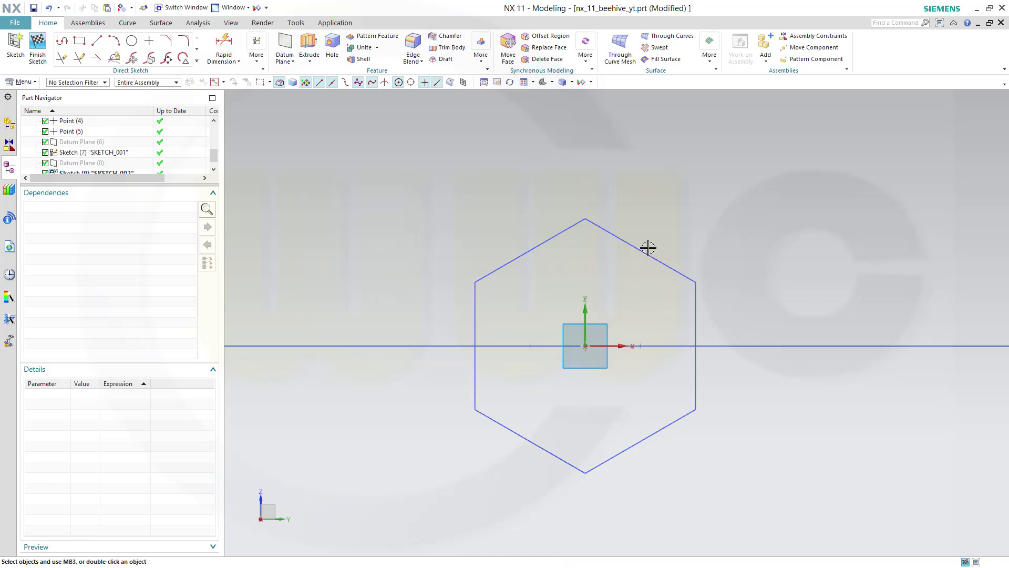
Draw a closed six-line outline from the hexagon's top to bottom corner, using lengths 15 and 11.5
{"action": "left_click", "coordinate": [62, 42]}
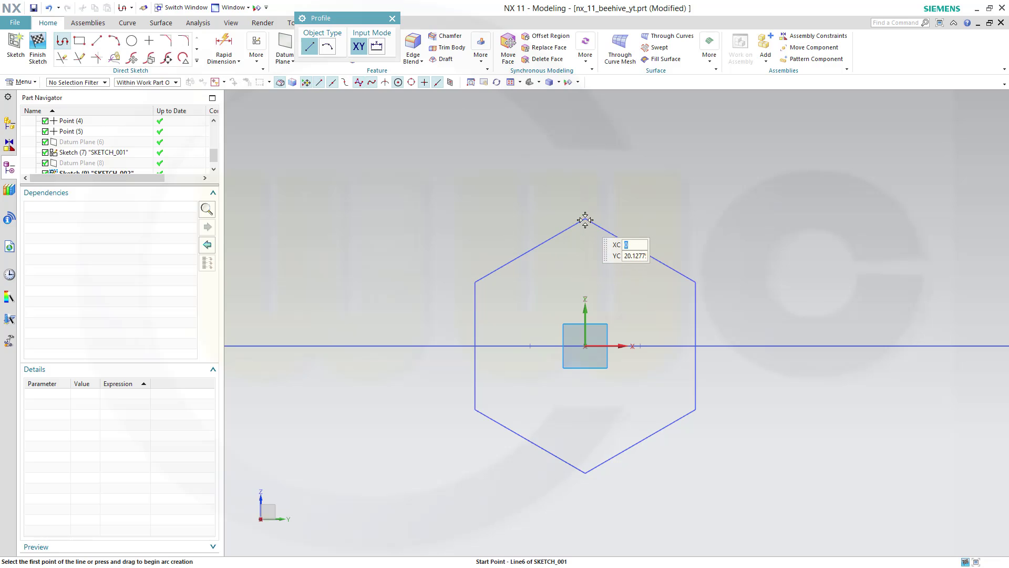
{"action": "left_click", "coordinate": [585, 220]}
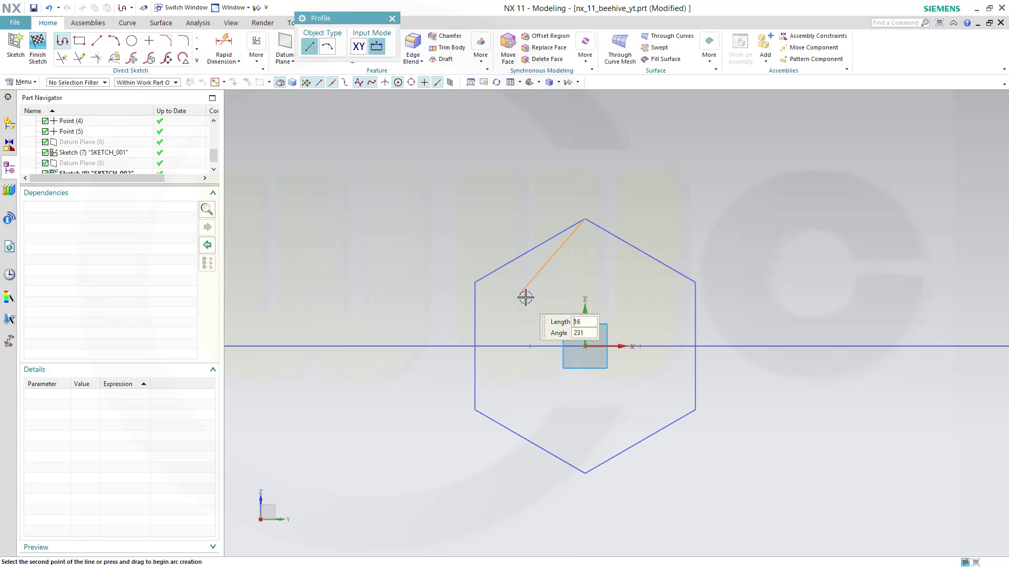
{"action": "type", "text": "15"}
{"action": "left_click", "coordinate": [525, 296]}
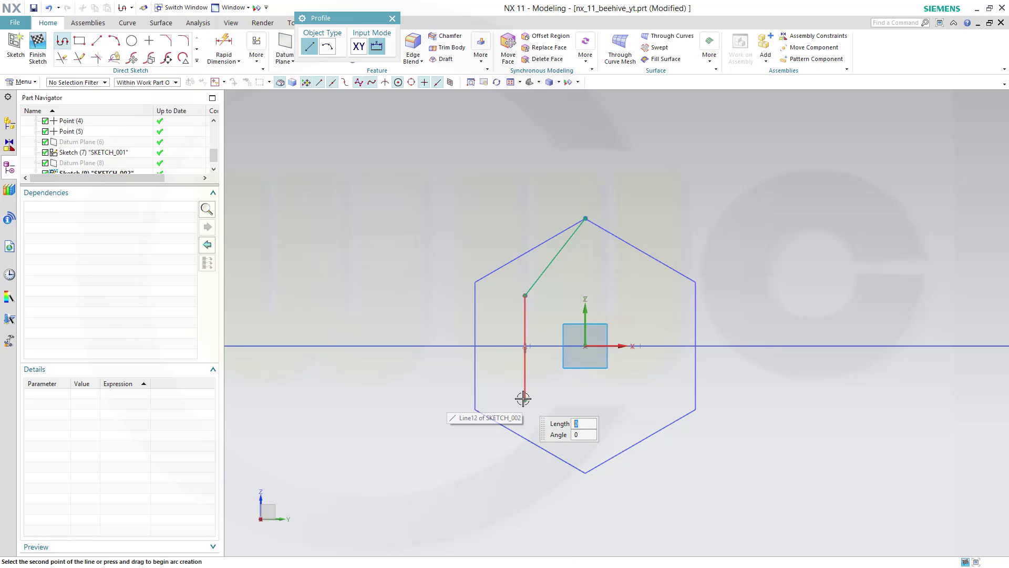
{"action": "left_click", "coordinate": [525, 400]}
{"action": "type", "text": "11.5"}
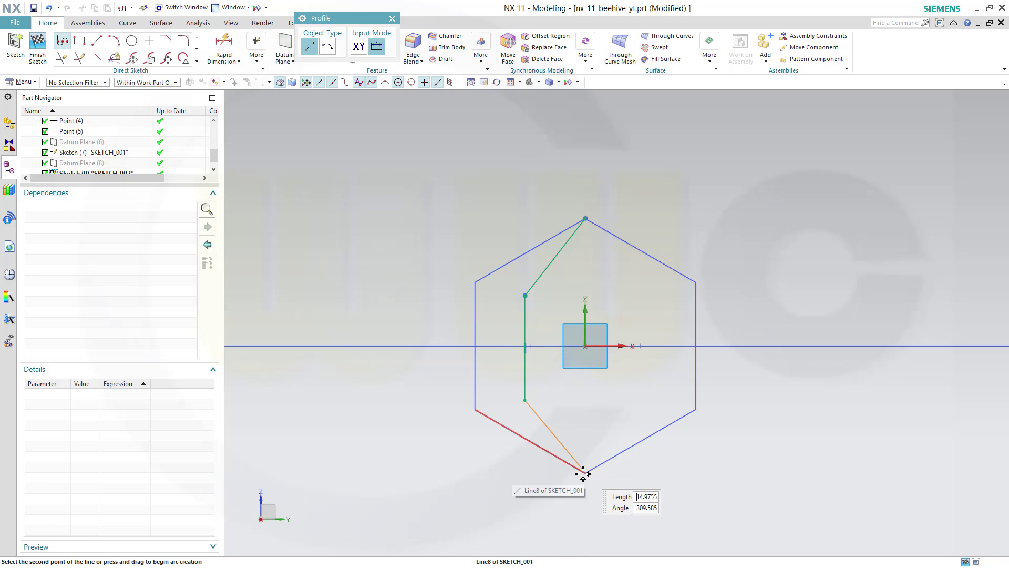
{"action": "left_click", "coordinate": [586, 472]}
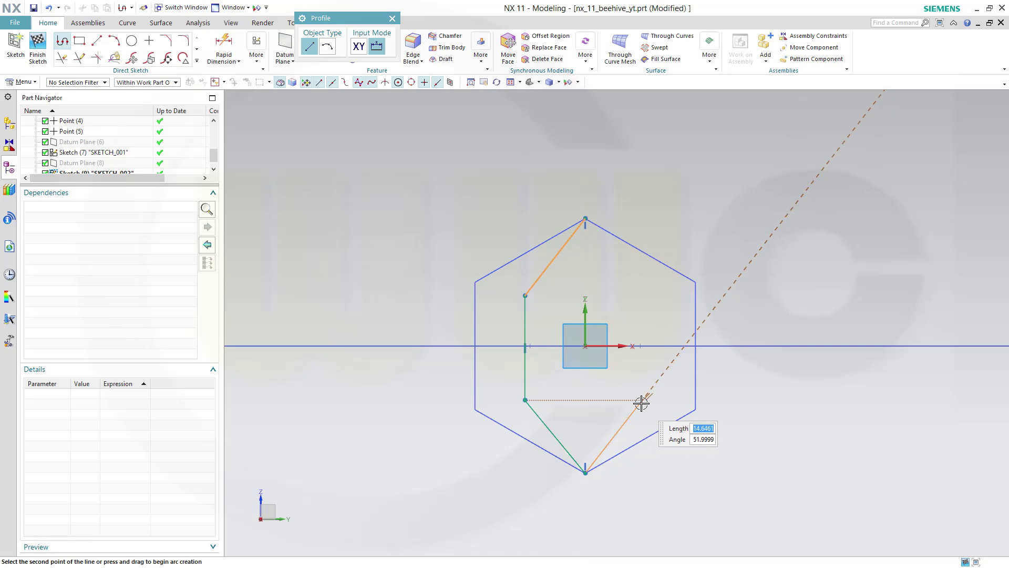
{"action": "left_click", "coordinate": [643, 402]}
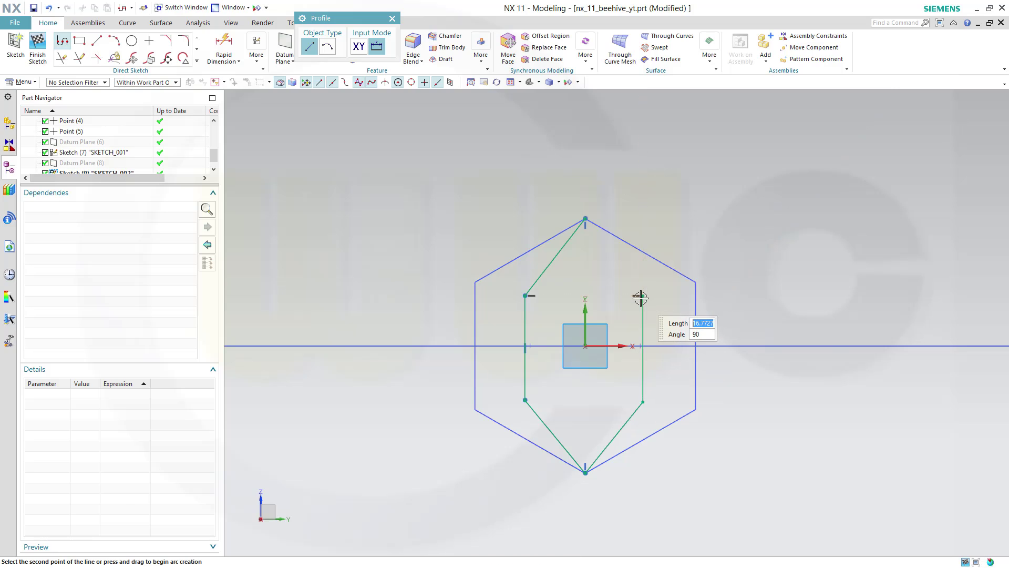
{"action": "left_click", "coordinate": [641, 296]}
{"action": "left_click", "coordinate": [585, 219]}
{"action": "key", "text": "Escape"}
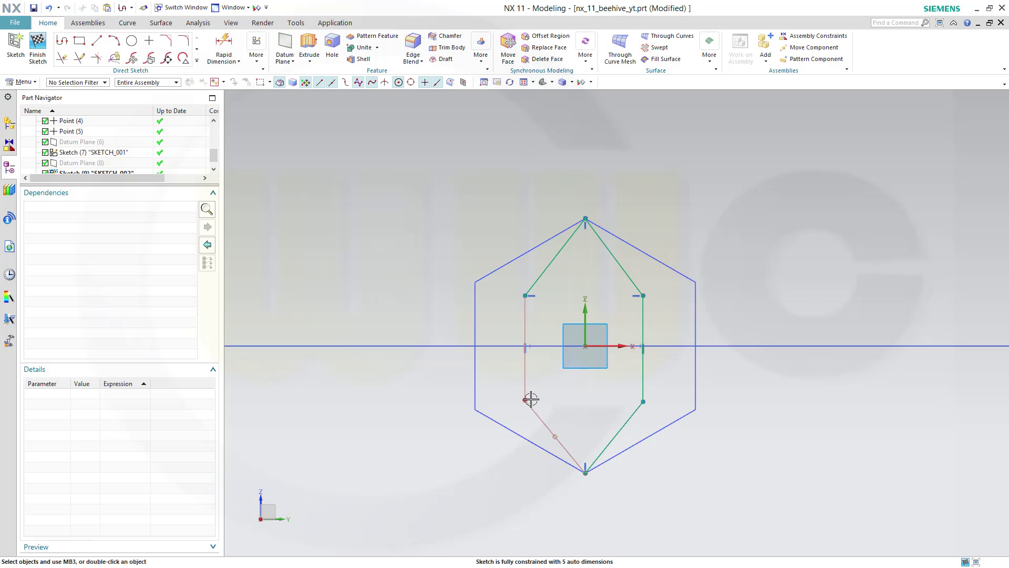
Level the outline's lower and upper corners with each other and with the hexagon's corners
{"action": "left_click", "coordinate": [525, 401]}
{"action": "left_click", "coordinate": [643, 403]}
{"action": "left_click", "coordinate": [685, 388]}
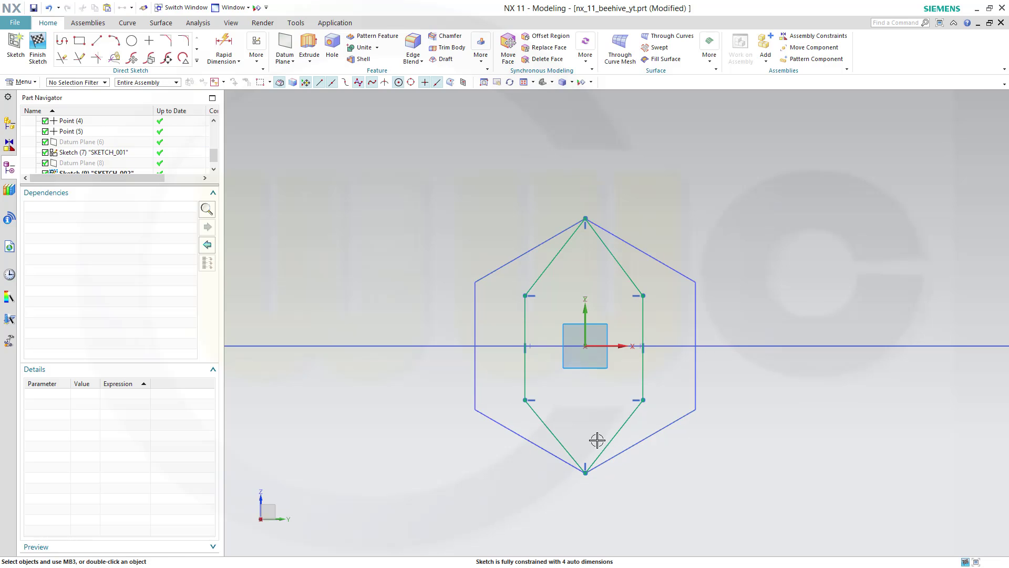
{"action": "left_click", "coordinate": [475, 408]}
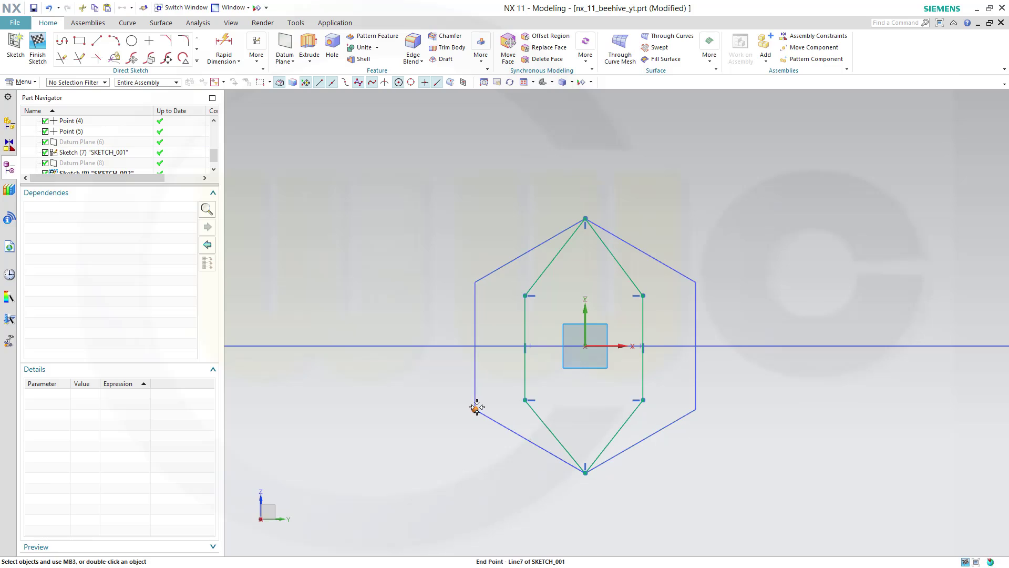
{"action": "left_click", "coordinate": [525, 400]}
{"action": "left_click", "coordinate": [579, 384]}
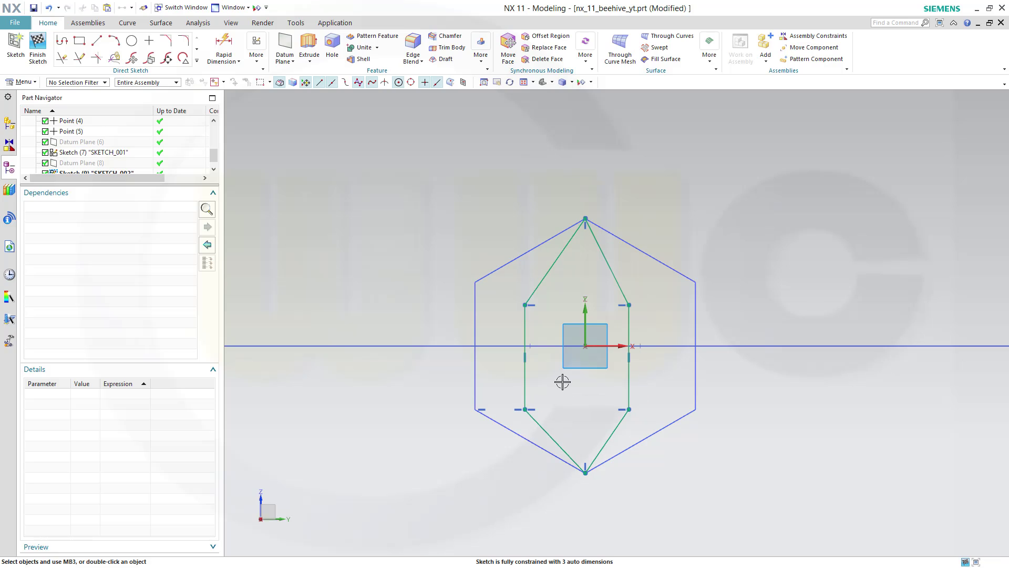
{"action": "left_click", "coordinate": [526, 305]}
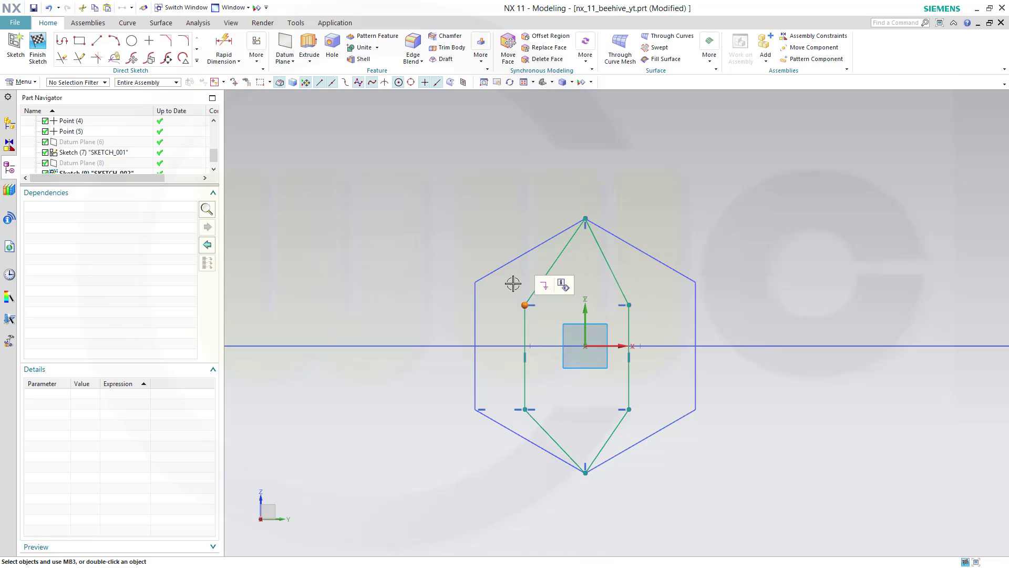
{"action": "left_click", "coordinate": [476, 282]}
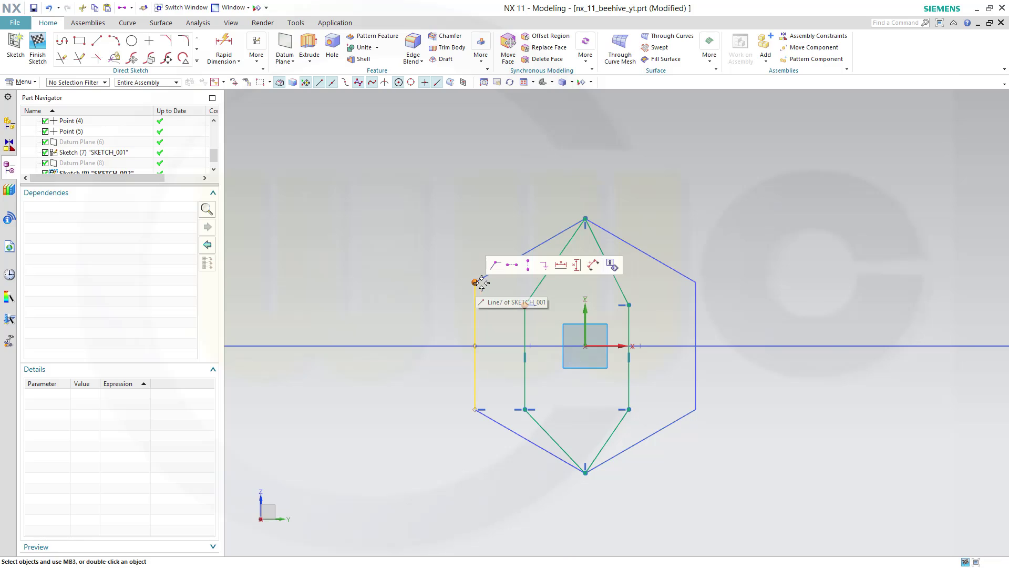
{"action": "left_click", "coordinate": [512, 267]}
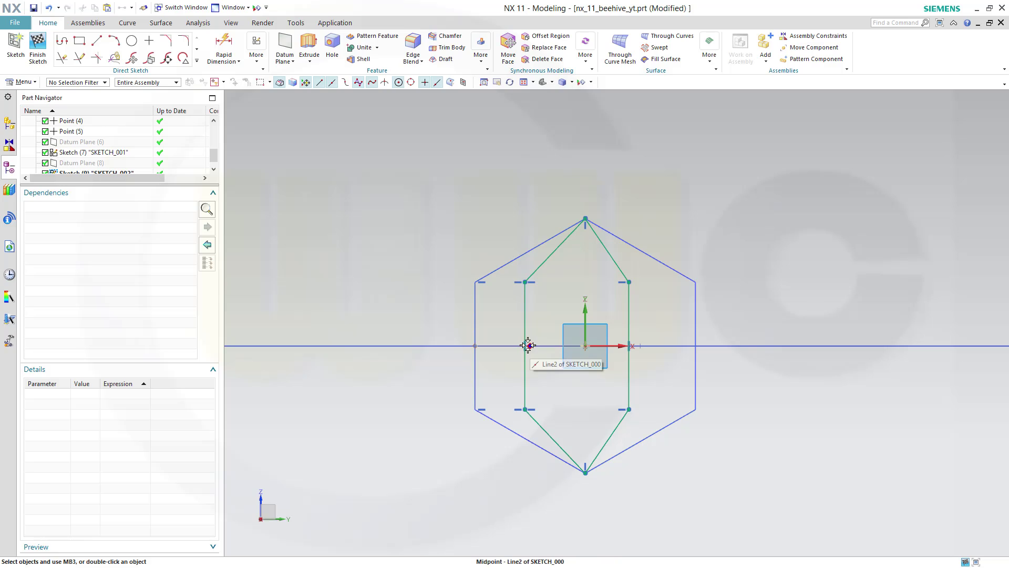
Constrain the outline's left and right sides to pass through the reference line midpoints
{"action": "left_click", "coordinate": [526, 314]}
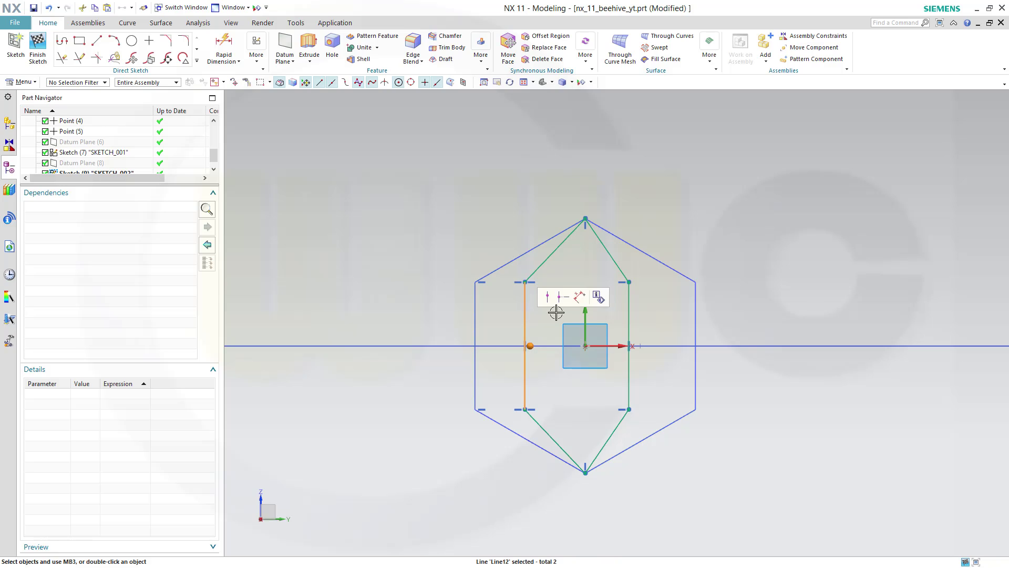
{"action": "left_click", "coordinate": [548, 299]}
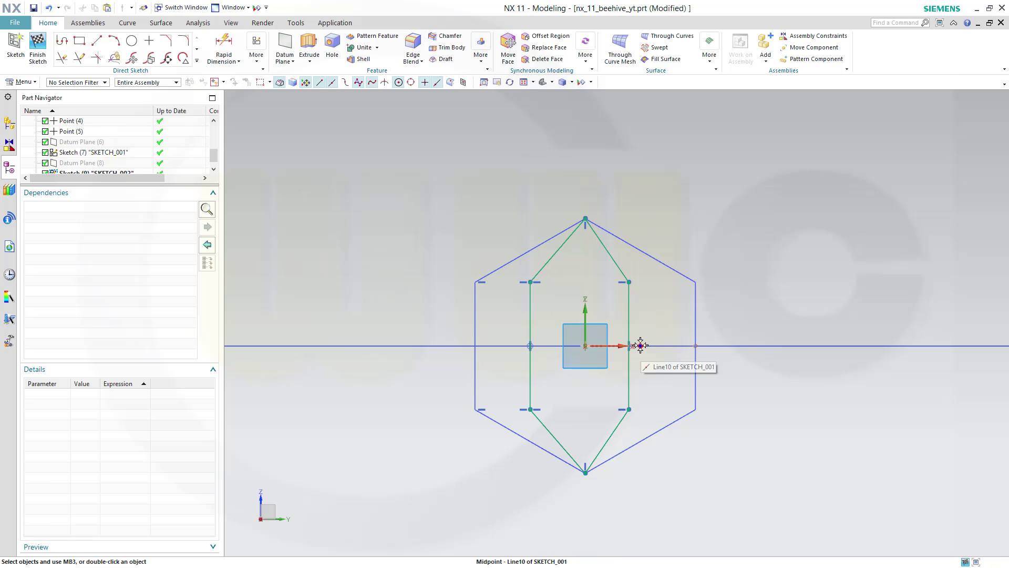
{"action": "left_click", "coordinate": [631, 319]}
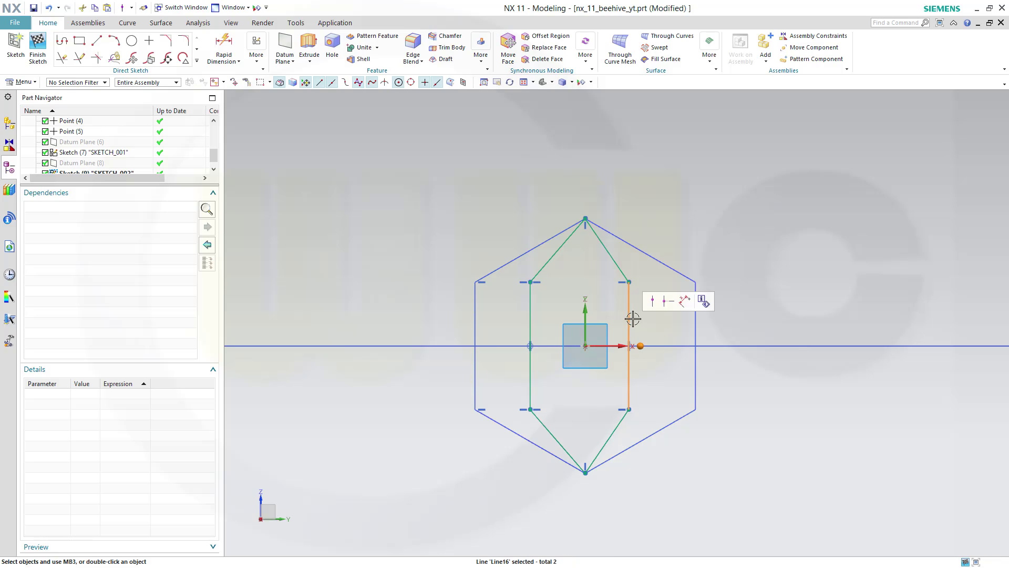
{"action": "key", "text": "o"}
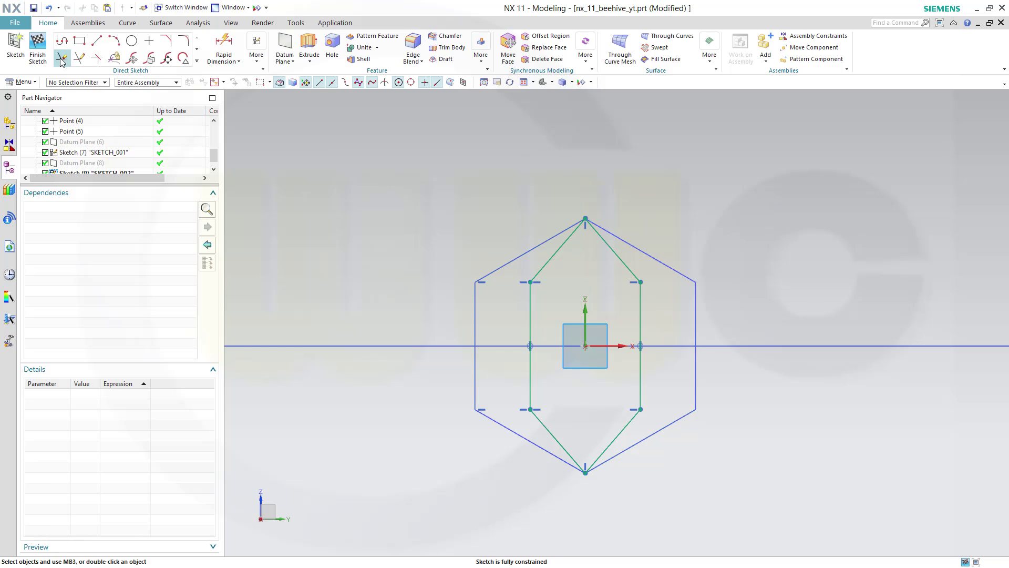
Finish the outline sketch and frame both hexagon sketches in view
{"action": "left_click", "coordinate": [38, 46]}
{"action": "mouse_move", "coordinate": [432, 248]}
{"action": "middle_mouse_down"}
{"action": "mouse_move", "coordinate": [459, 249]}
{"action": "mouse_move", "coordinate": [473, 273]}
{"action": "mouse_move", "coordinate": [725, 416]}
{"action": "mouse_move", "coordinate": [703, 413]}
{"action": "mouse_move", "coordinate": [768, 482]}
{"action": "middle_mouse_up"}
{"action": "scroll", "coordinate": [718, 440], "scroll_direction": "up", "scroll_amount": 2}
{"action": "middle_click_drag", "start_coordinate": [801, 516], "coordinate": [739, 405], "text": "shift"}
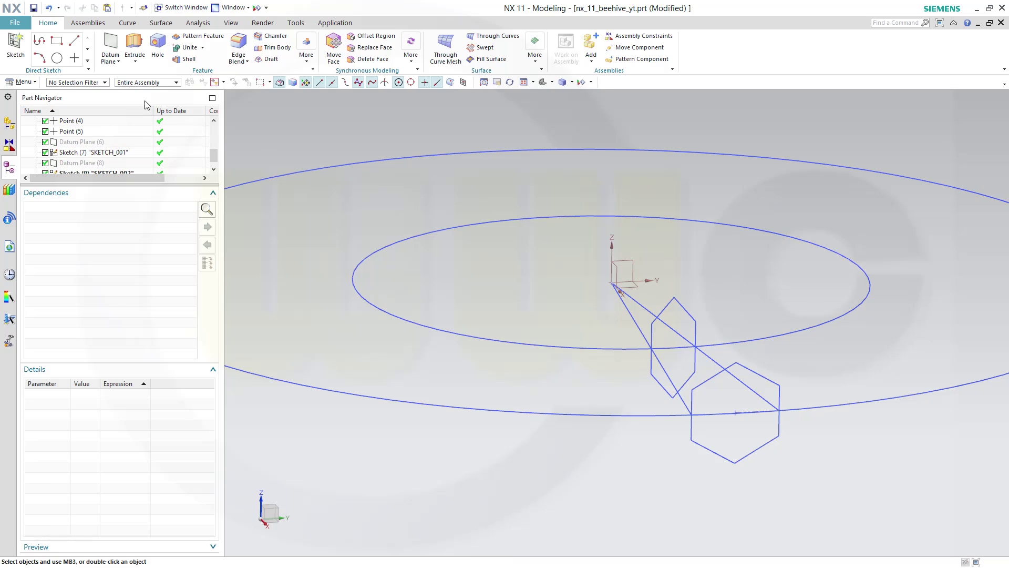
Loft a Through Curves sheet body from the first hexagon to the lower hexagon
{"action": "left_click", "coordinate": [499, 37]}
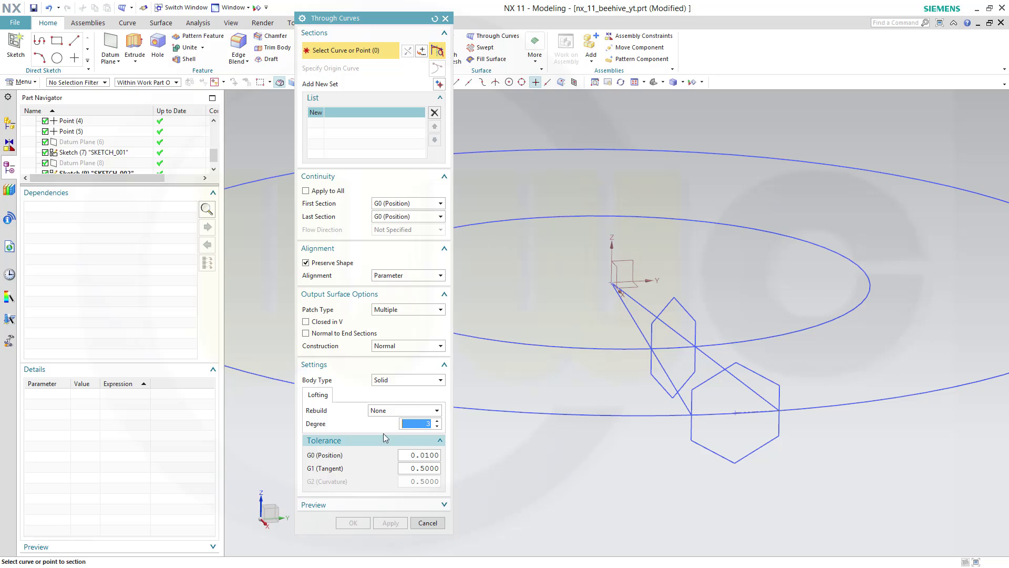
{"action": "left_click", "coordinate": [440, 381]}
{"action": "left_click", "coordinate": [395, 400]}
{"action": "scroll", "coordinate": [627, 355], "scroll_direction": "up", "scroll_amount": 2}
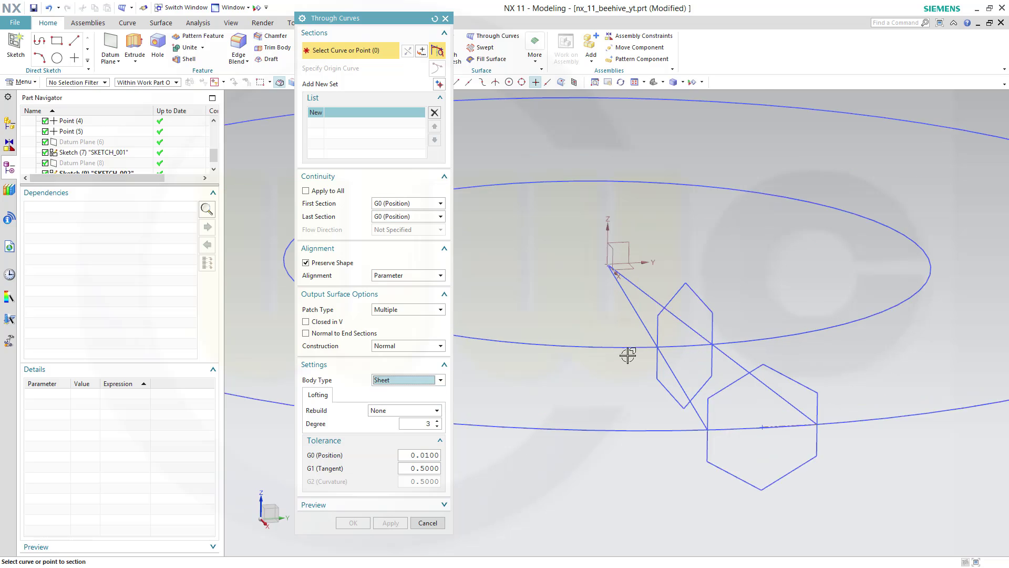
{"action": "left_click", "coordinate": [672, 297]}
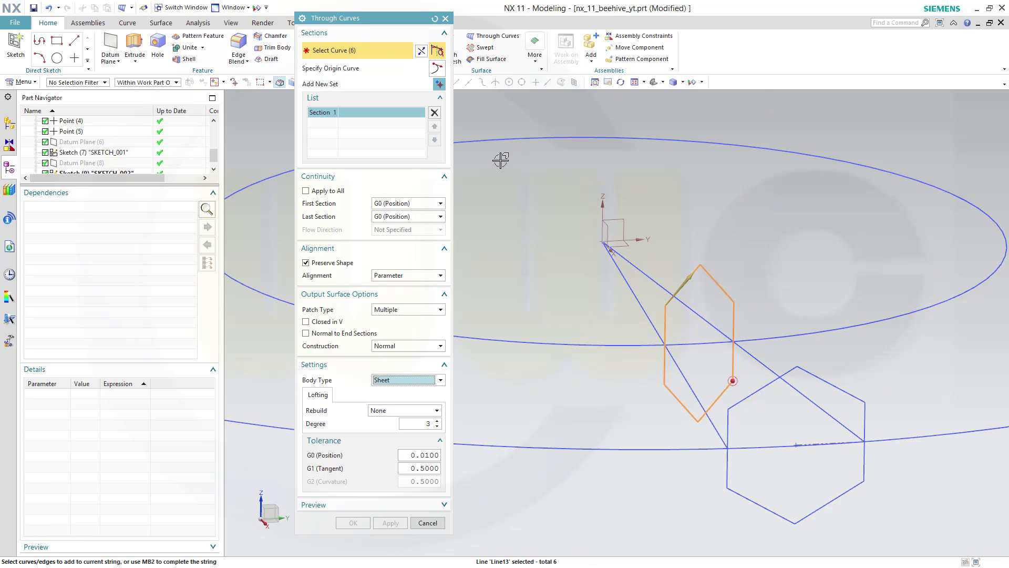
{"action": "left_click", "coordinate": [439, 85]}
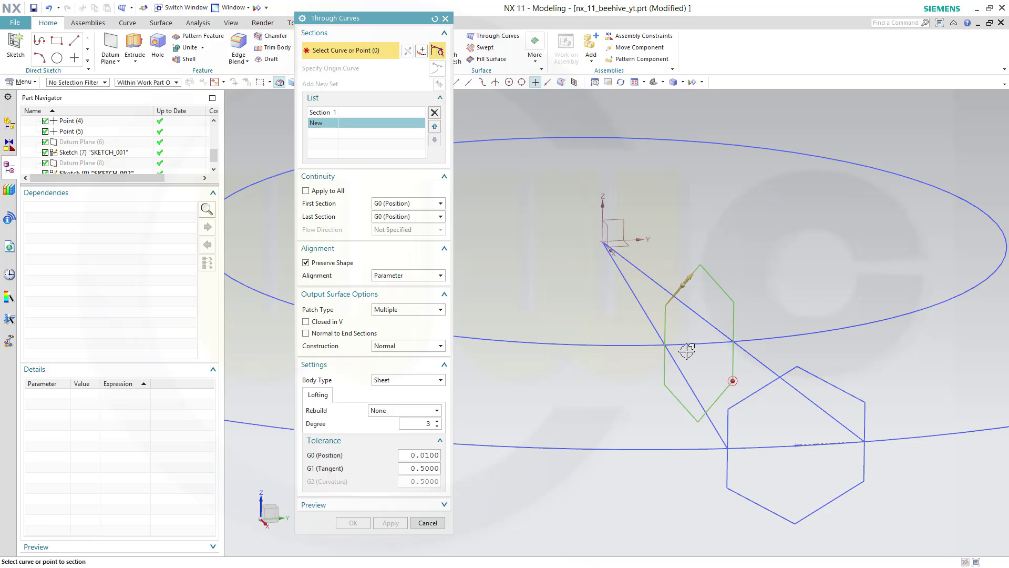
{"action": "left_click", "coordinate": [736, 403]}
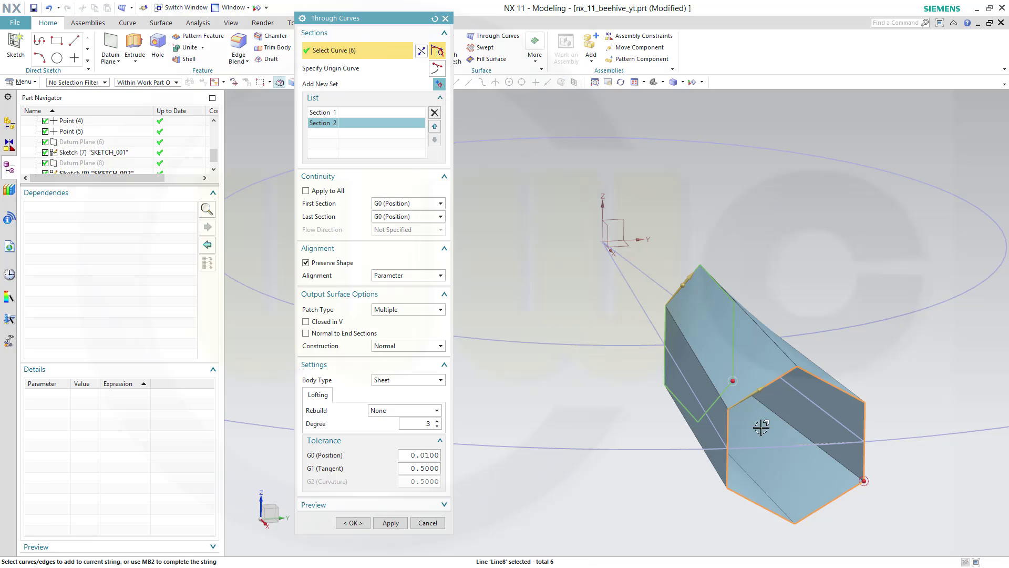
{"action": "mouse_move", "coordinate": [581, 442]}
{"action": "middle_mouse_down"}
{"action": "mouse_move", "coordinate": [599, 421]}
{"action": "mouse_move", "coordinate": [568, 442]}
{"action": "middle_mouse_up"}
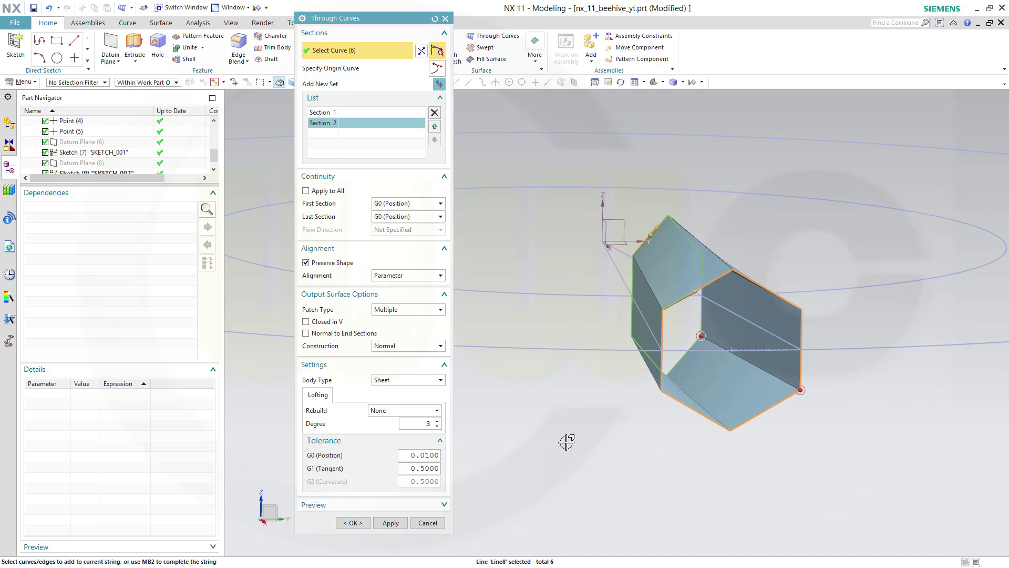
{"action": "left_click", "coordinate": [351, 523]}
{"action": "middle_click_drag", "start_coordinate": [531, 402], "coordinate": [534, 403]}
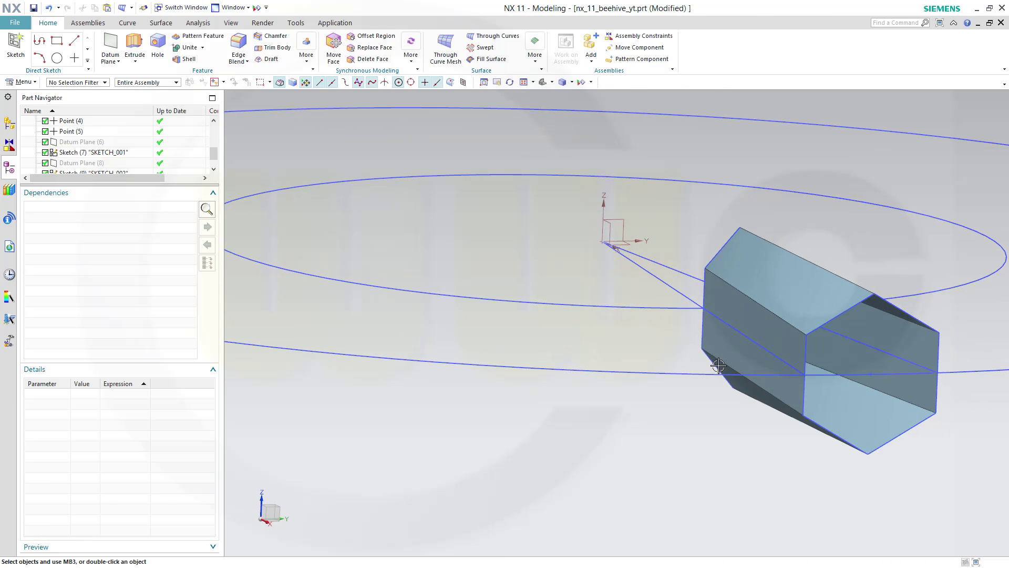
{"action": "scroll", "coordinate": [701, 384], "scroll_direction": "down", "scroll_amount": 2}
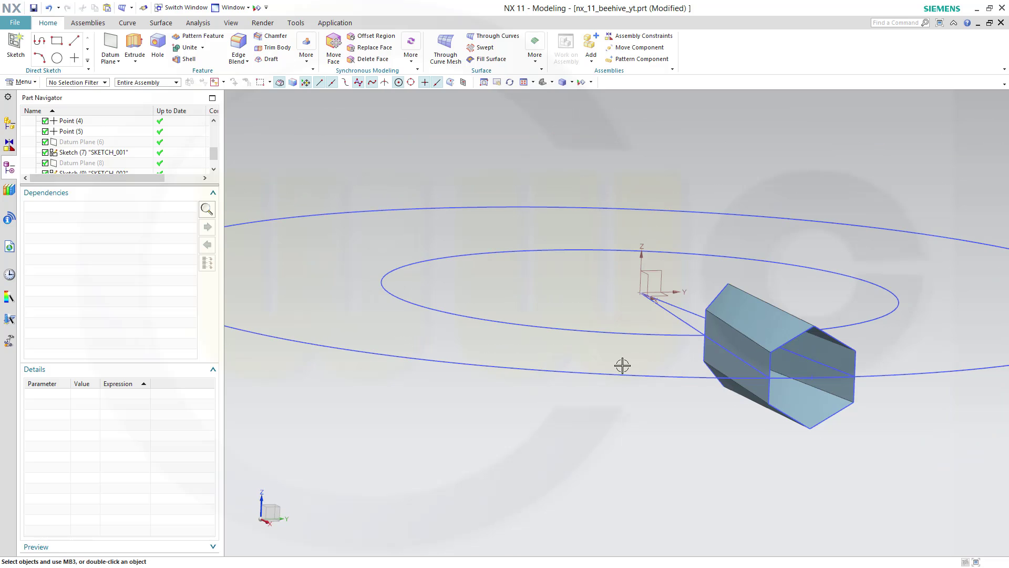
{"action": "scroll", "coordinate": [646, 440], "scroll_direction": "up", "scroll_amount": 3}
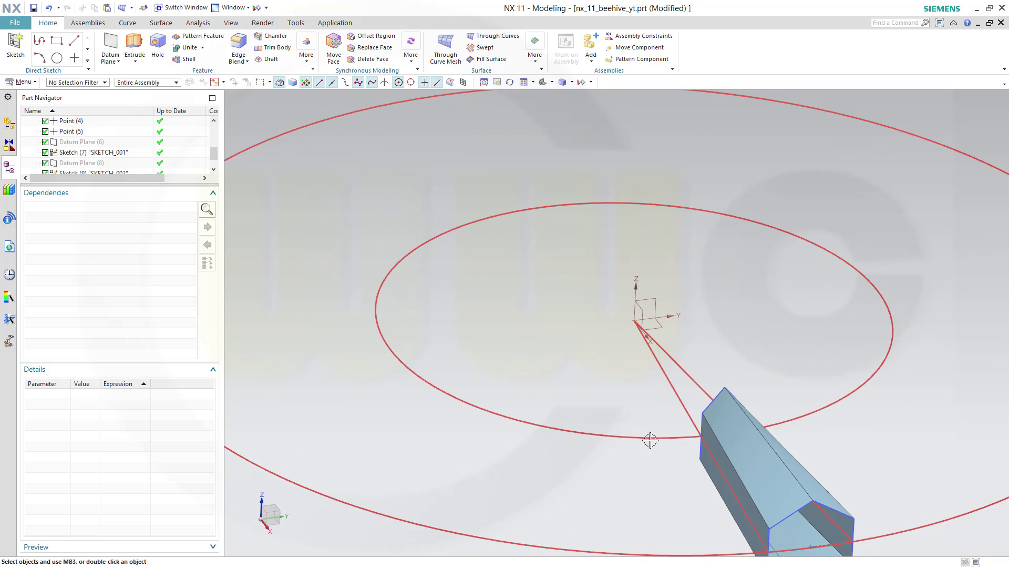
Extrude the inner circle as a sheet, symmetric 30 mm about the sketch plane
{"action": "left_click", "coordinate": [131, 51]}
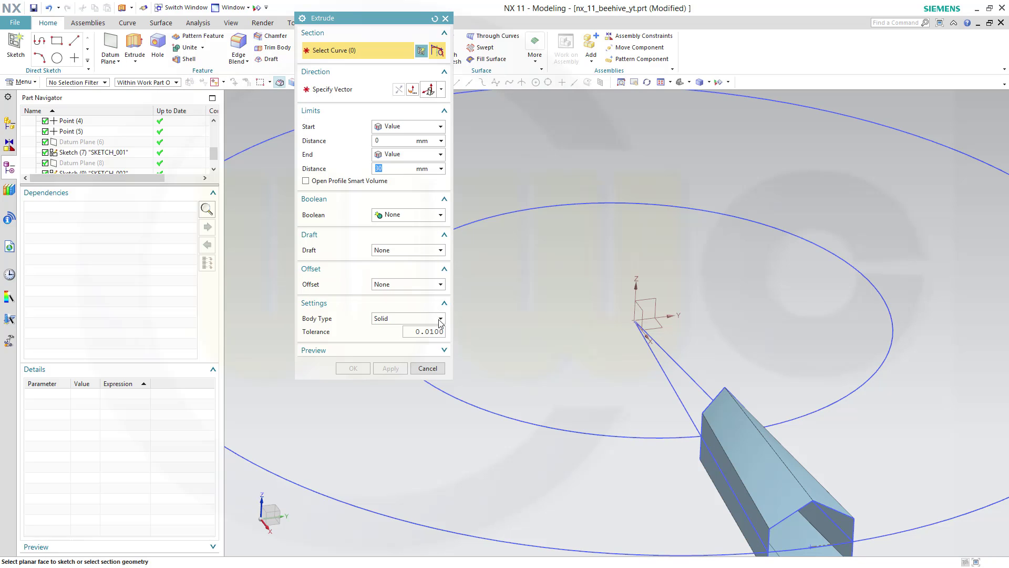
{"action": "left_click", "coordinate": [441, 319]}
{"action": "left_click", "coordinate": [437, 338]}
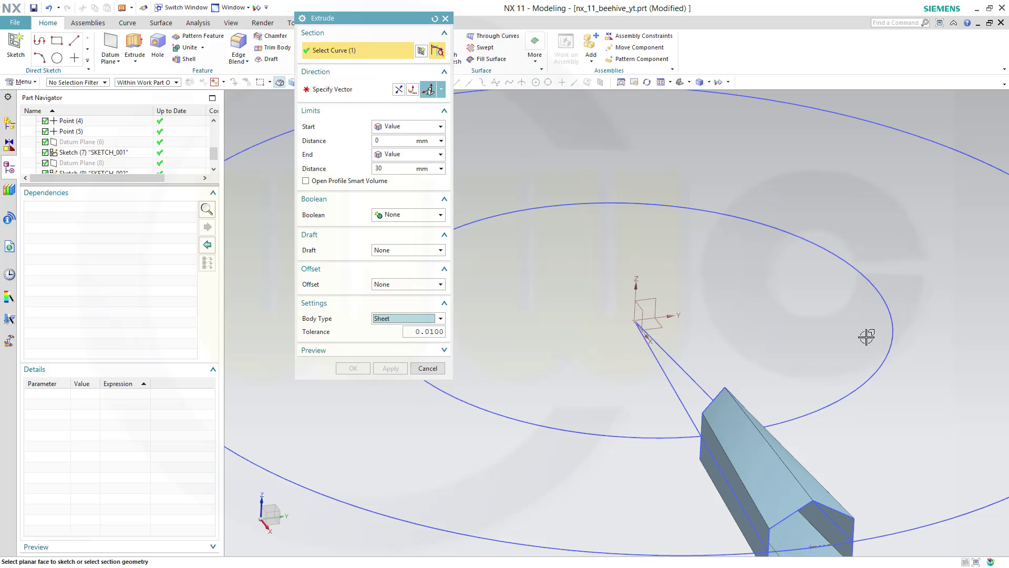
{"action": "left_click", "coordinate": [887, 343]}
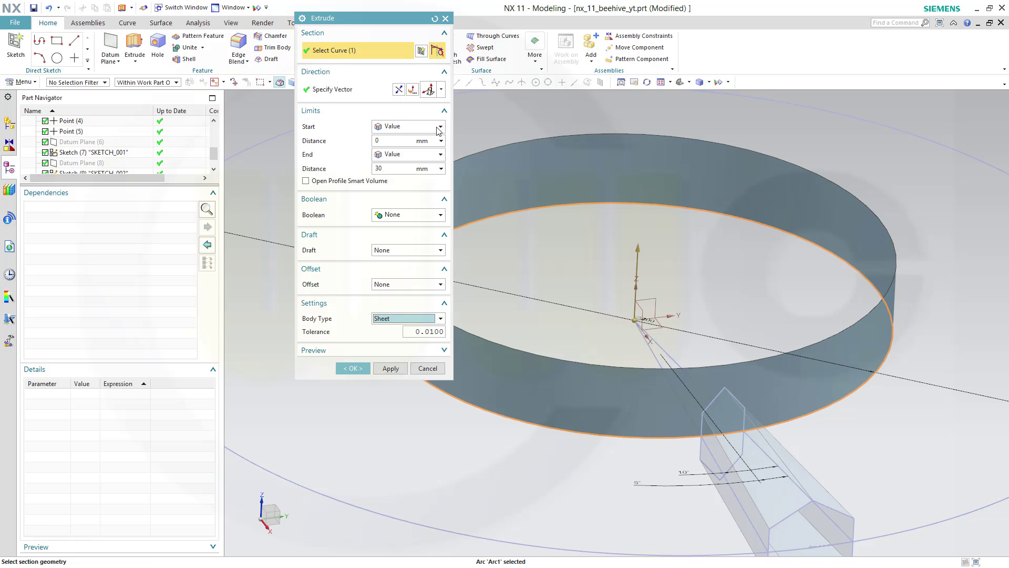
{"action": "left_click", "coordinate": [441, 126]}
{"action": "left_click", "coordinate": [415, 148]}
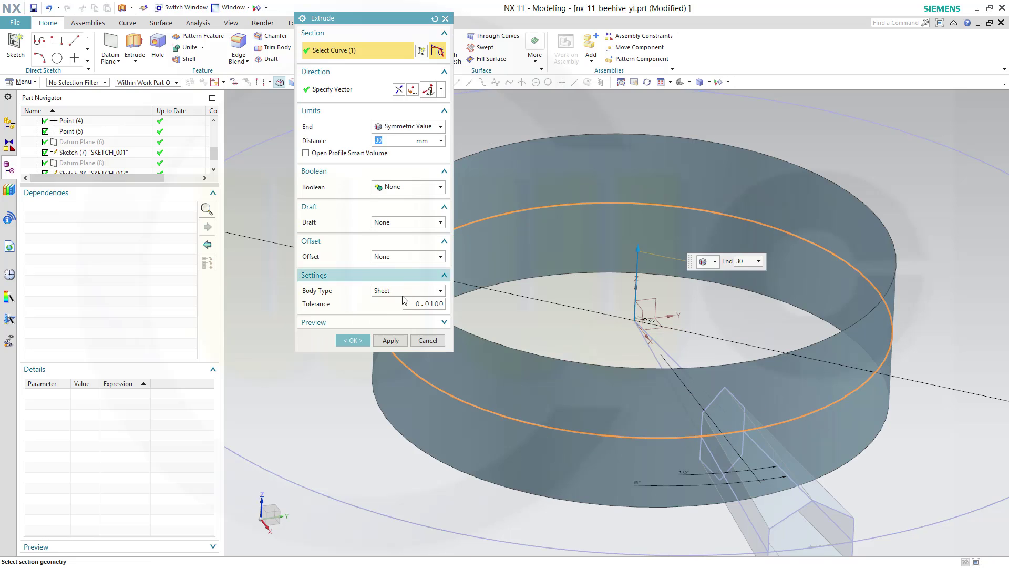
{"action": "left_click", "coordinate": [390, 341]}
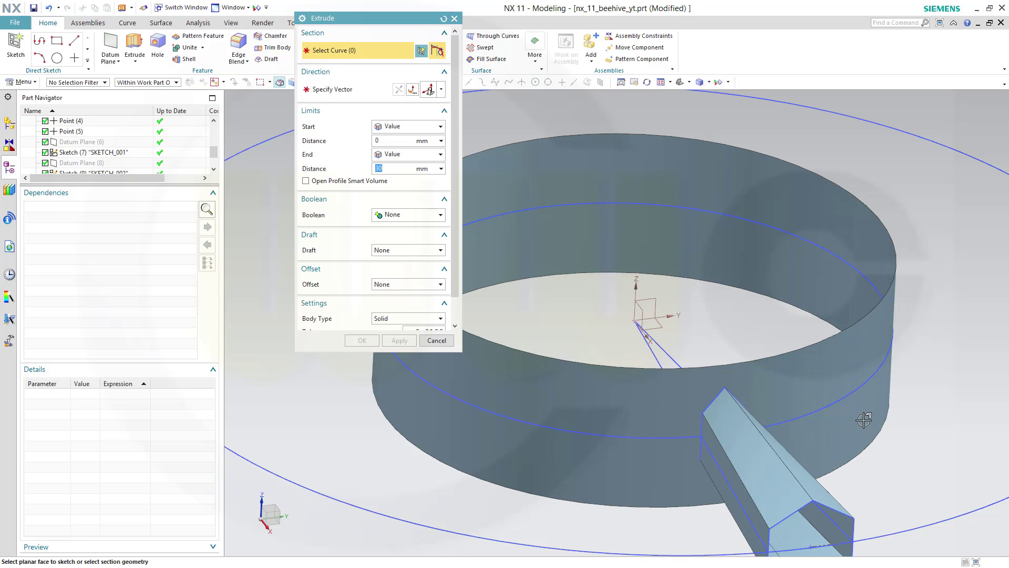
Extrude the outer circle as a sheet, also symmetric 30 mm
{"action": "middle_click_drag", "start_coordinate": [862, 419], "coordinate": [532, 293], "text": "shift"}
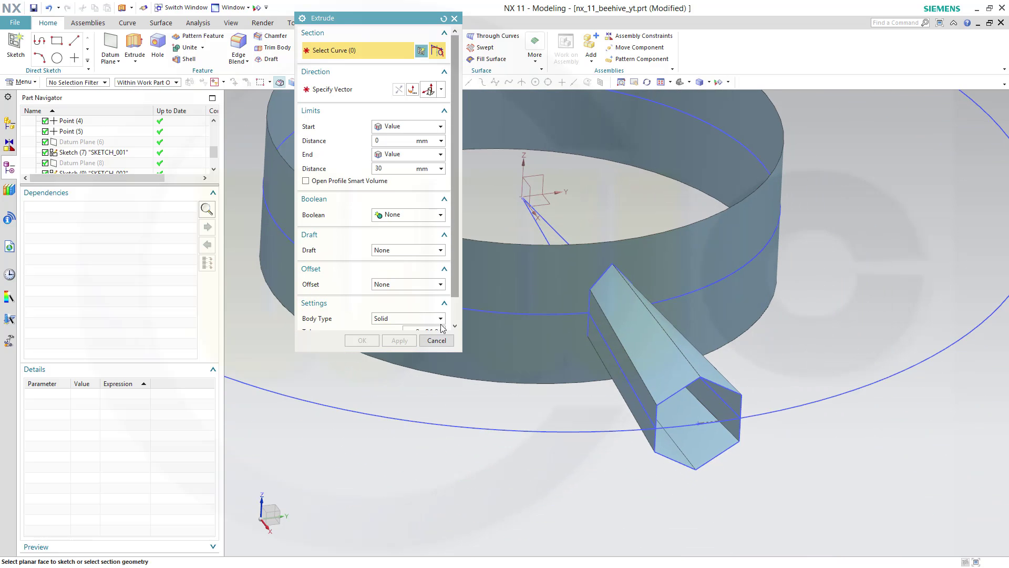
{"action": "left_click", "coordinate": [440, 319]}
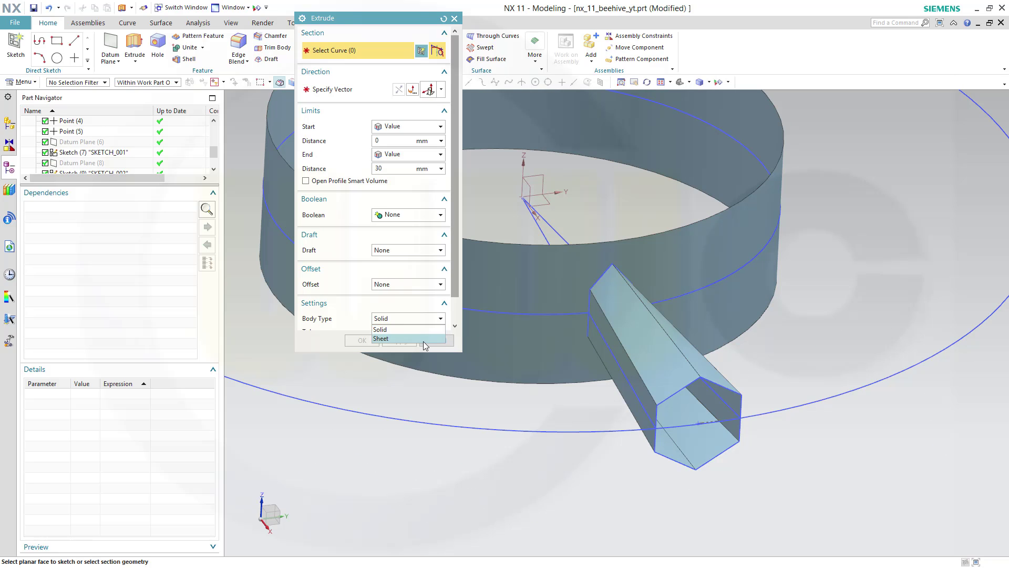
{"action": "left_click", "coordinate": [423, 339]}
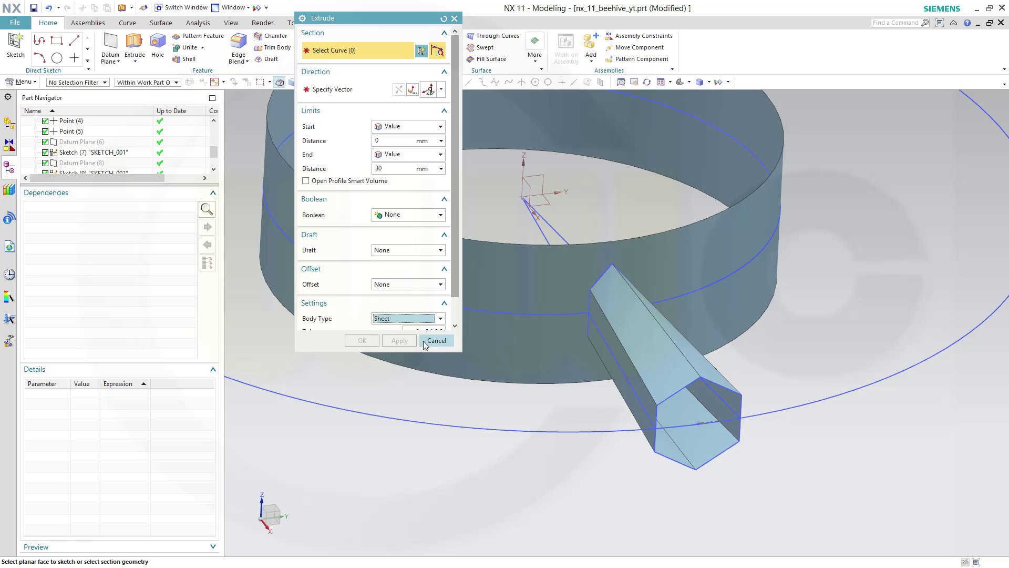
{"action": "left_click", "coordinate": [836, 394]}
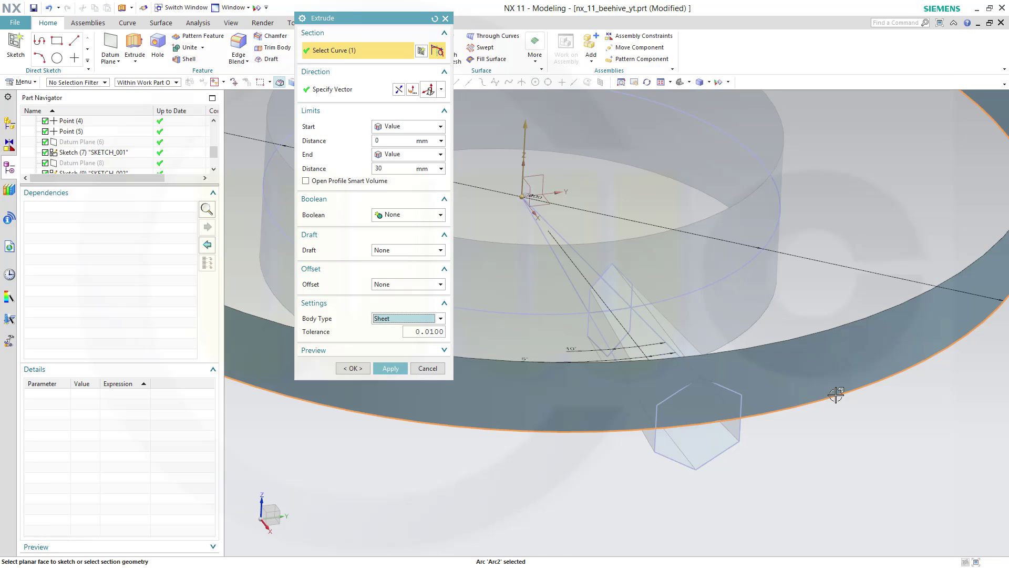
{"action": "left_click", "coordinate": [441, 127]}
{"action": "left_click", "coordinate": [430, 147]}
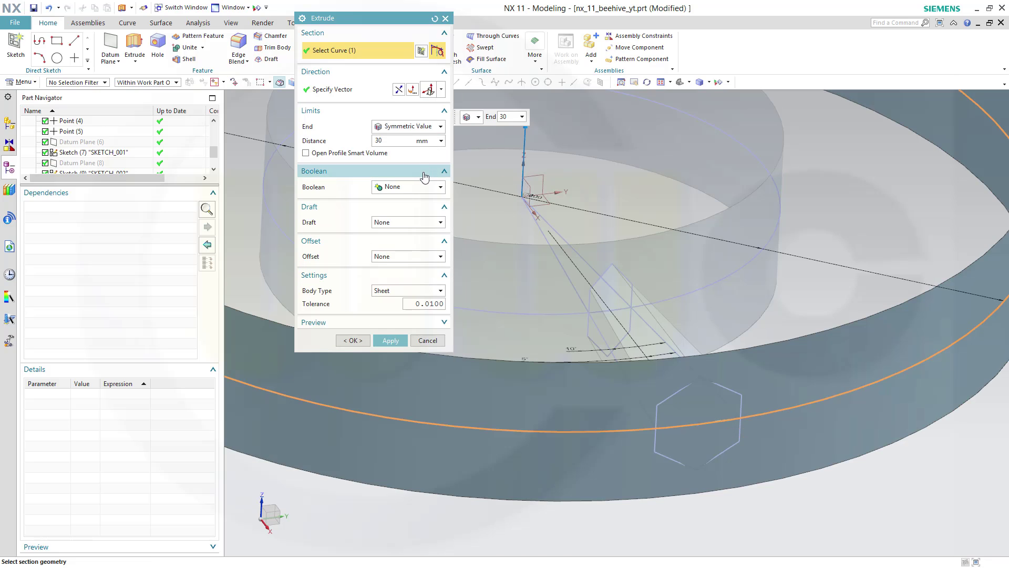
{"action": "left_click", "coordinate": [353, 340]}
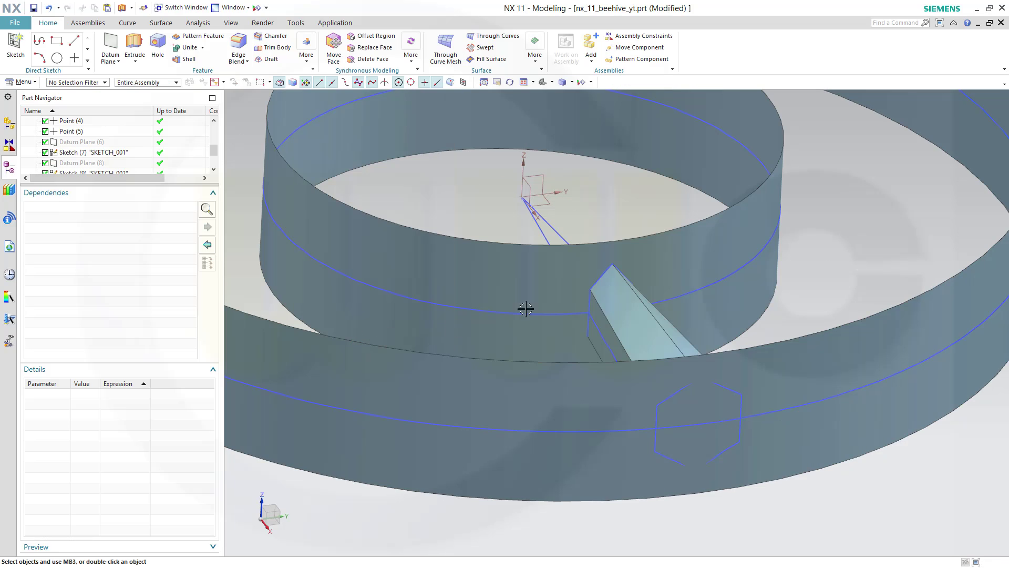
{"action": "scroll", "coordinate": [615, 331], "scroll_direction": "up", "scroll_amount": 5}
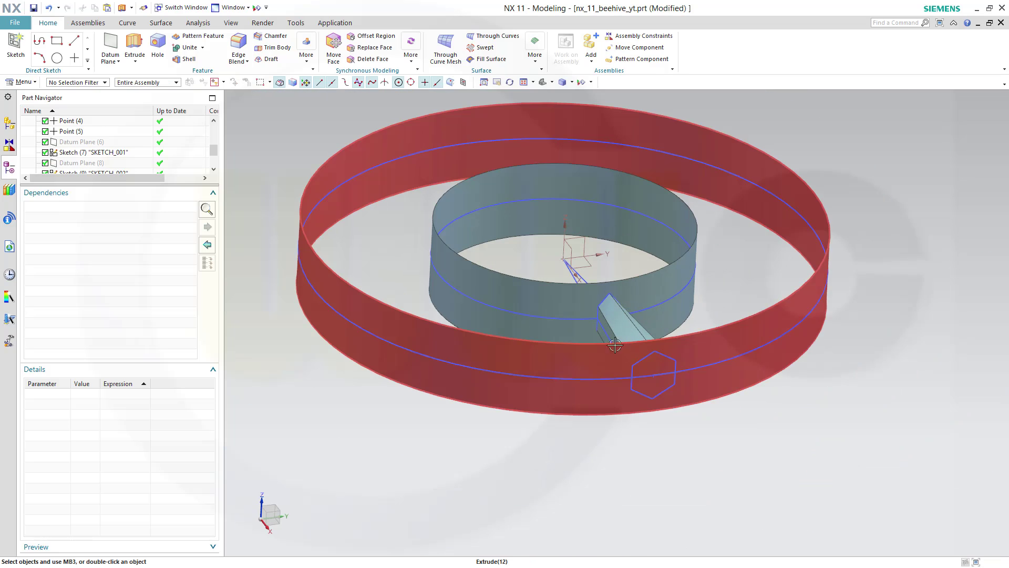
{"action": "middle_click_drag", "start_coordinate": [623, 348], "coordinate": [637, 449], "text": "shift"}
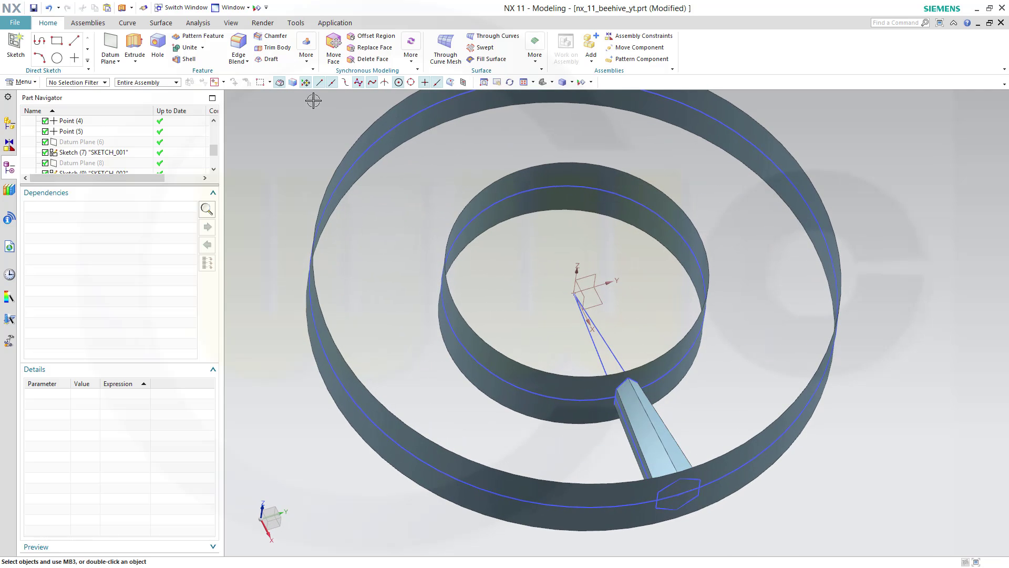
Offset the inner ring face 5 mm, then offset the outer ring face with the direction reversed outward
{"action": "left_click", "coordinate": [160, 23]}
{"action": "left_click", "coordinate": [348, 57]}
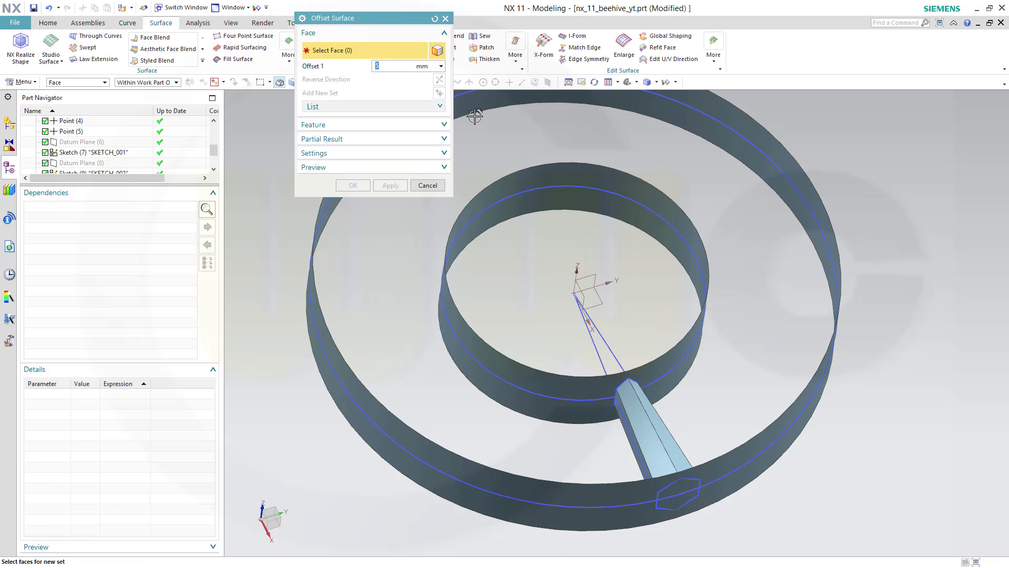
{"action": "left_click", "coordinate": [650, 229]}
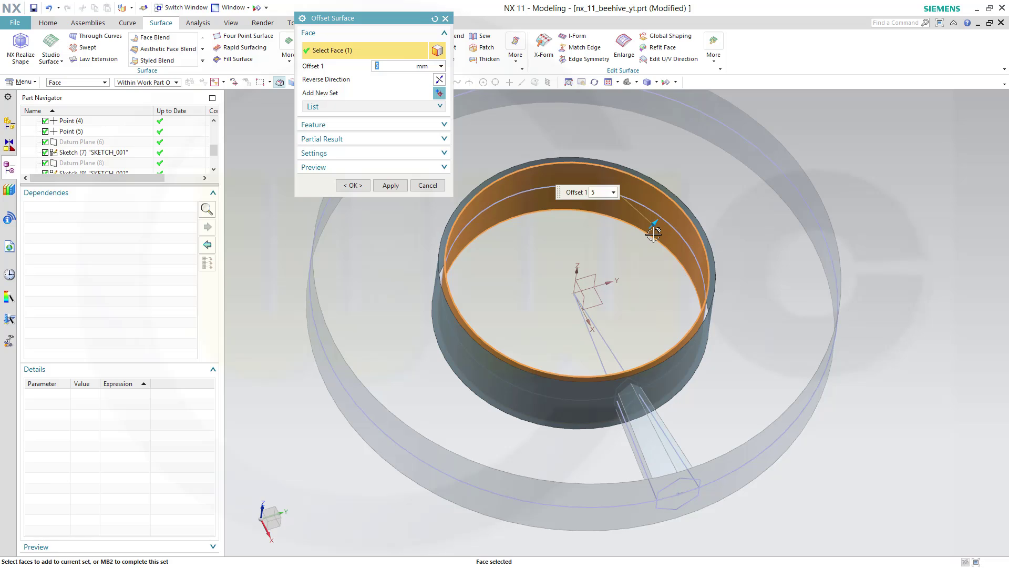
{"action": "left_click", "coordinate": [392, 186]}
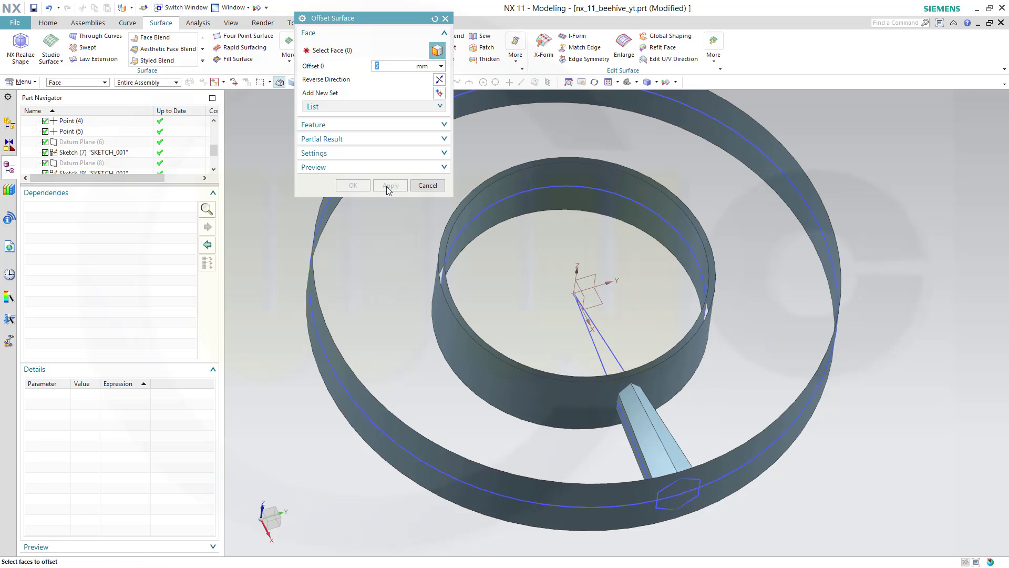
{"action": "left_click", "coordinate": [810, 237]}
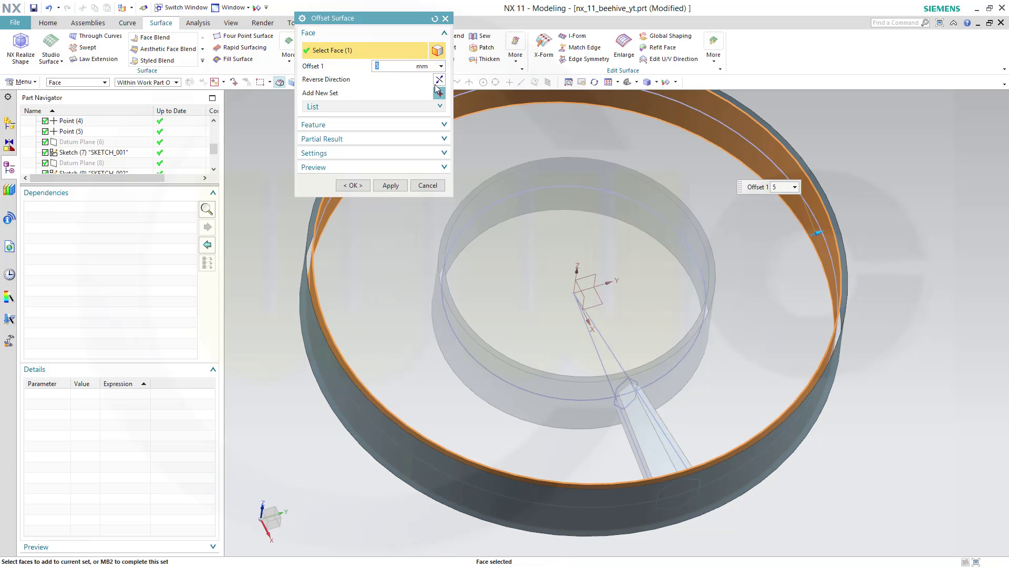
{"action": "left_click", "coordinate": [438, 80]}
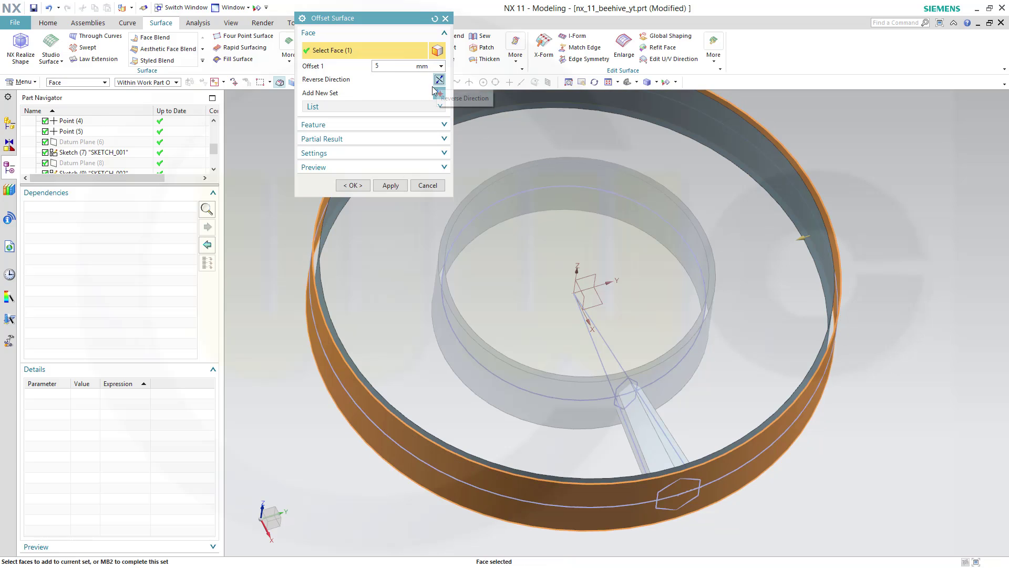
{"action": "left_click", "coordinate": [353, 186]}
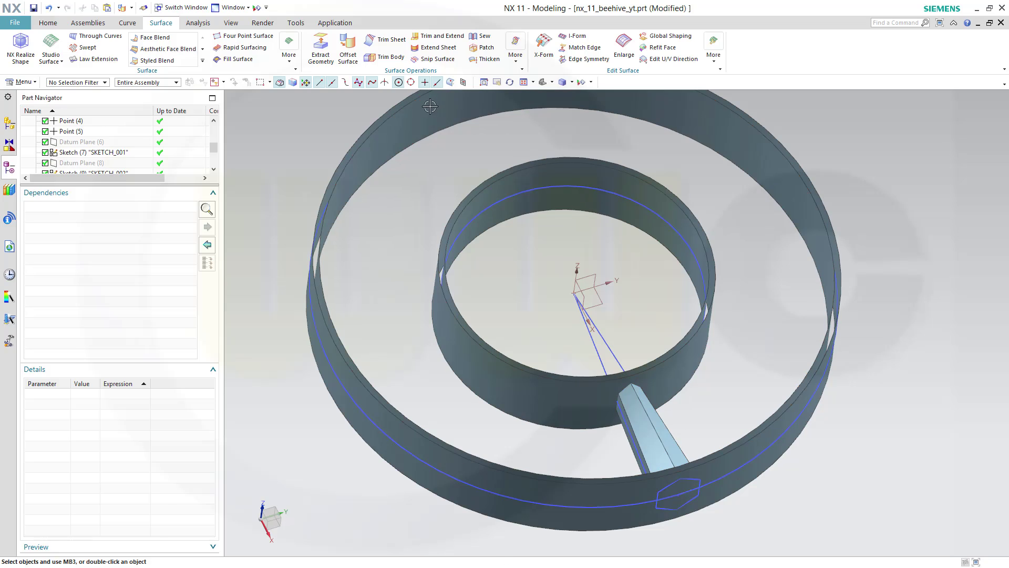
Trim the hexagon tube sheet at the inner ring boundary
{"action": "left_click", "coordinate": [389, 40]}
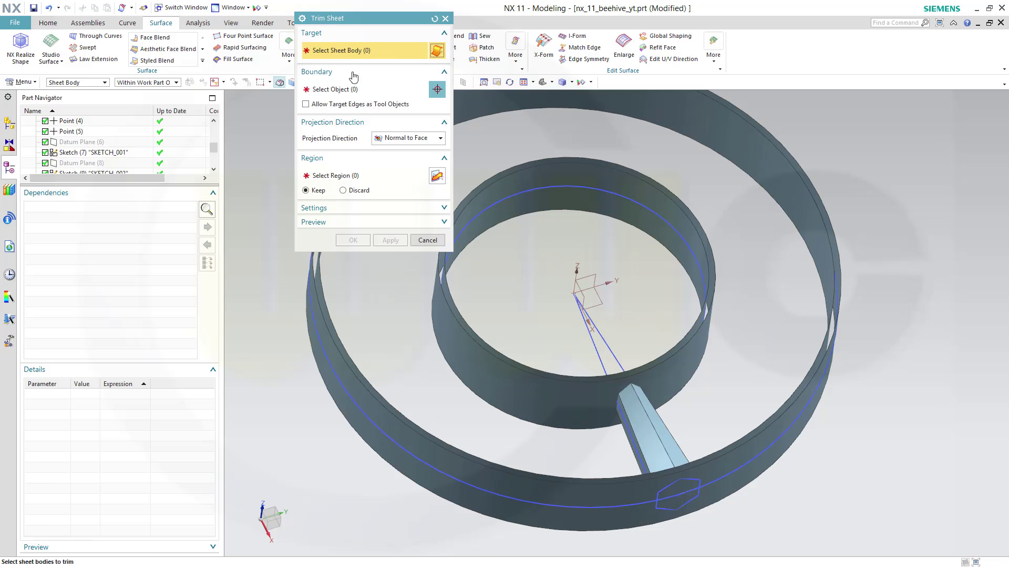
{"action": "left_click", "coordinate": [652, 431]}
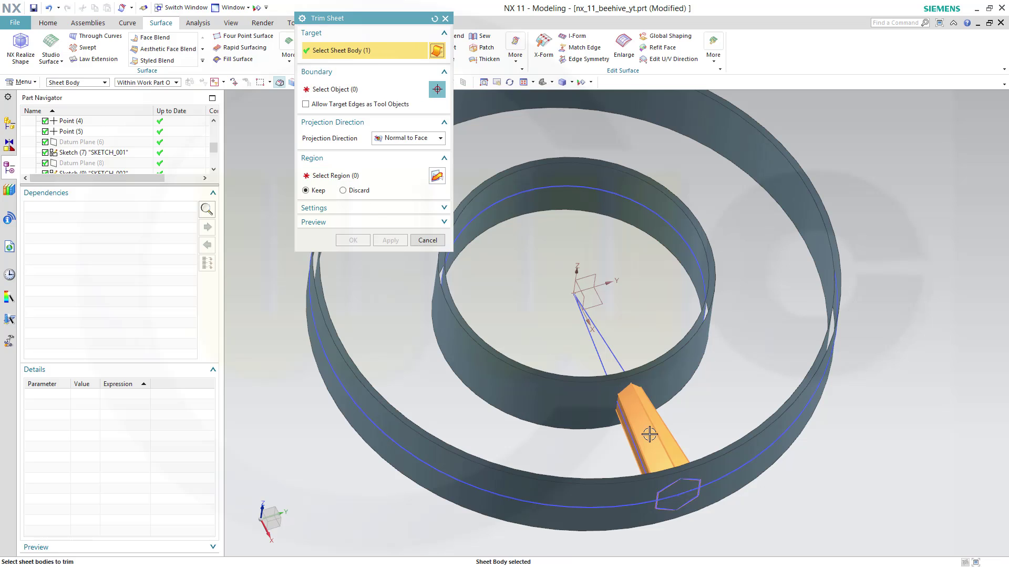
{"action": "left_click", "coordinate": [347, 91]}
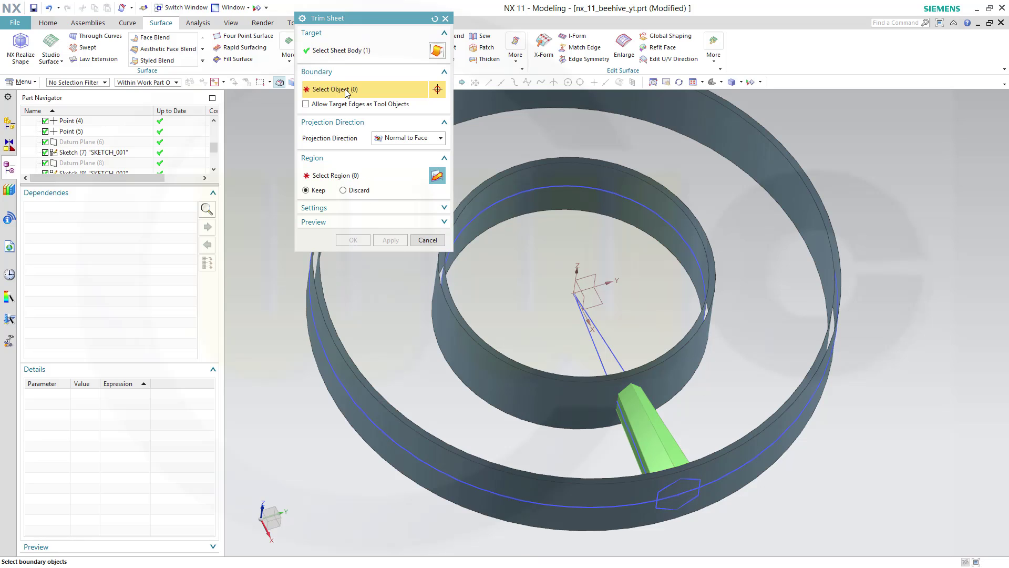
{"action": "left_click", "coordinate": [652, 393]}
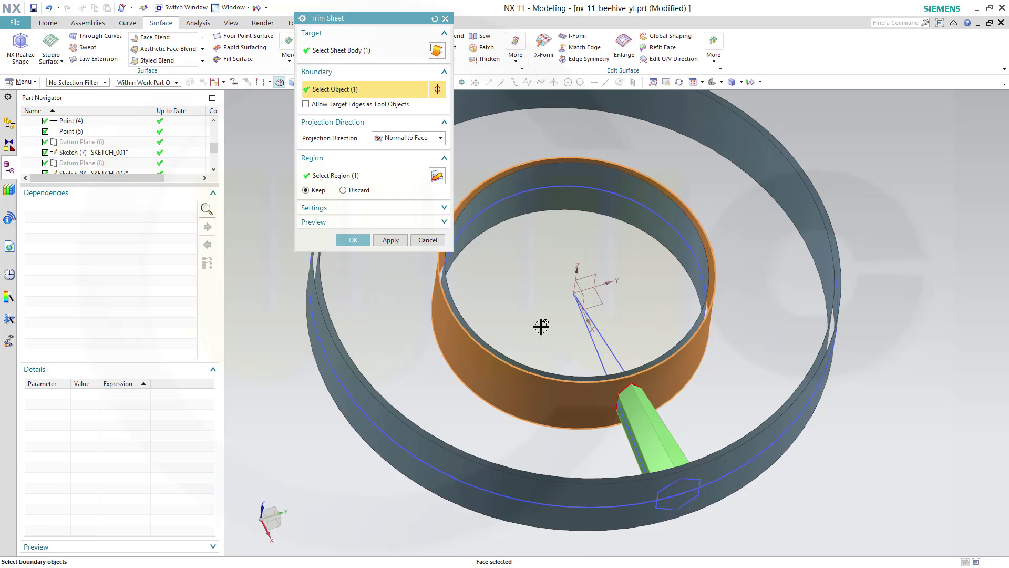
{"action": "left_click", "coordinate": [389, 241]}
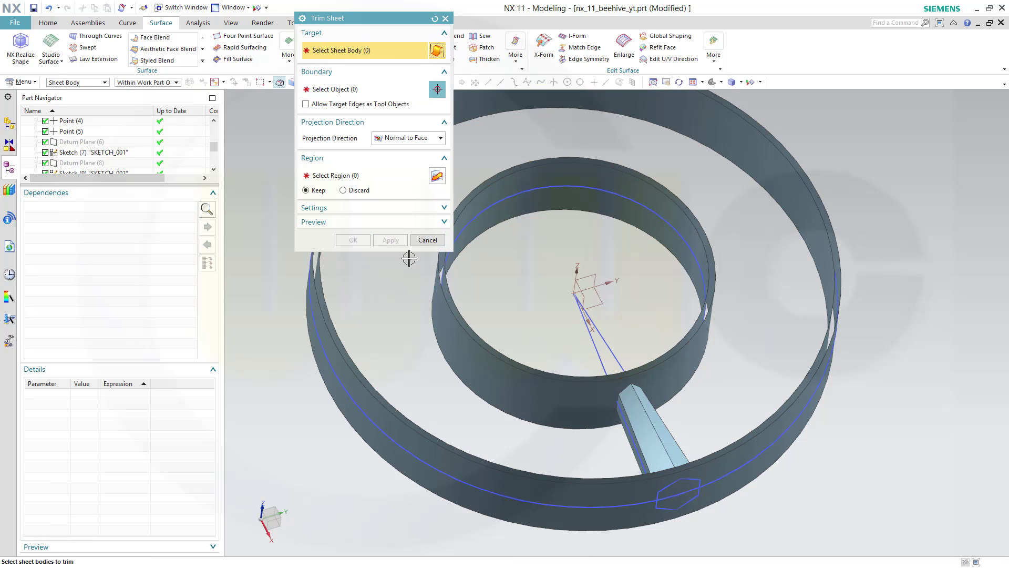
Set up a second trim of the spoke sheet with the outer ring face as boundary
{"action": "left_click", "coordinate": [650, 444]}
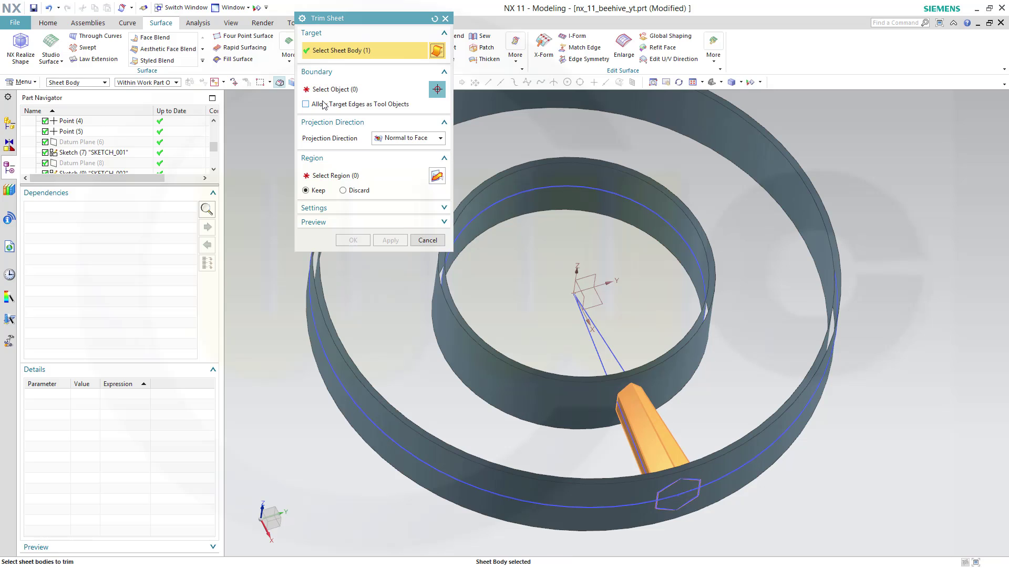
{"action": "scroll", "coordinate": [728, 454], "scroll_direction": "up", "scroll_amount": 3}
{"action": "left_click", "coordinate": [715, 452]}
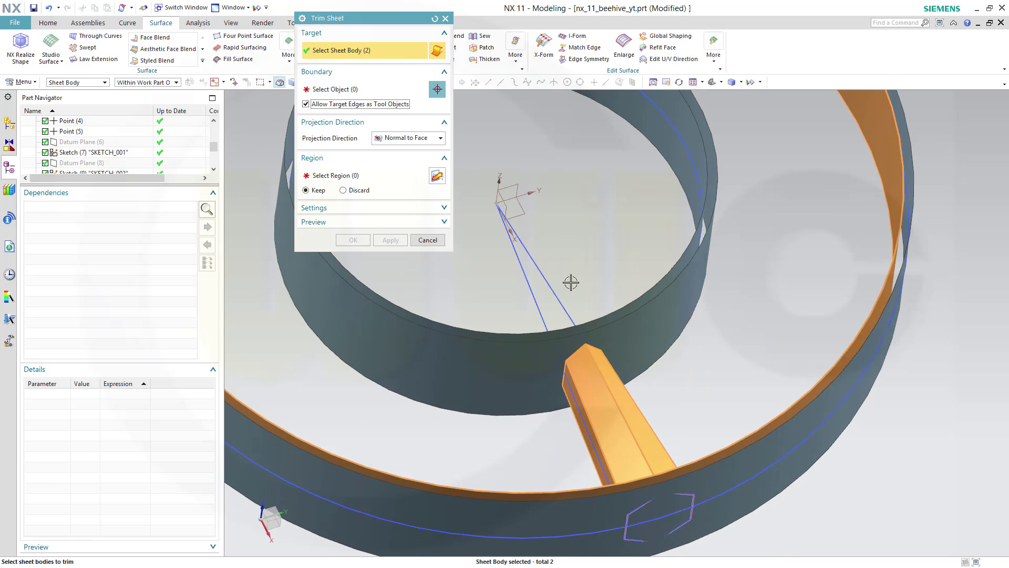
{"action": "left_click", "coordinate": [703, 451], "text": "shift"}
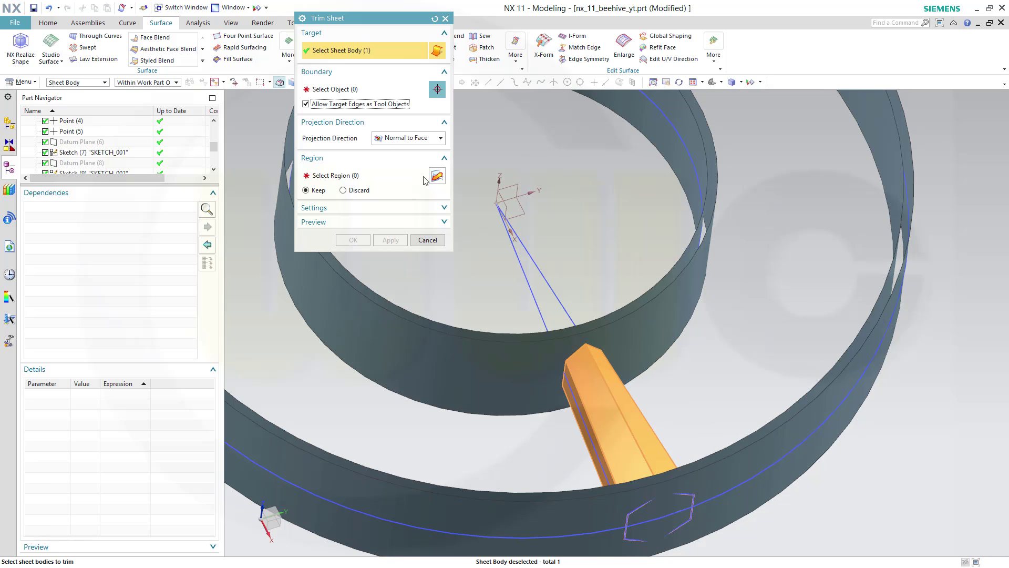
{"action": "left_click", "coordinate": [339, 90]}
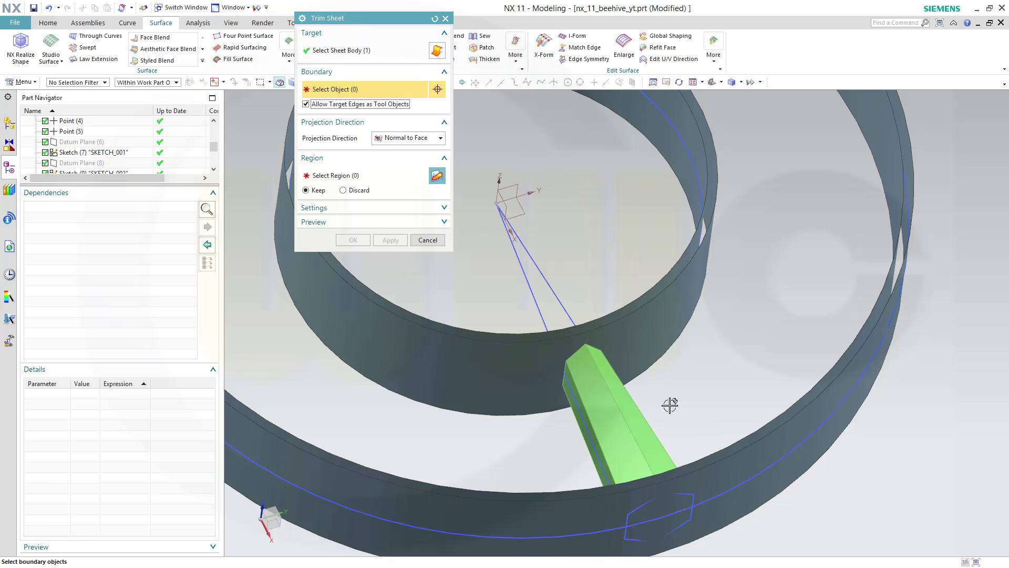
{"action": "left_click", "coordinate": [708, 451]}
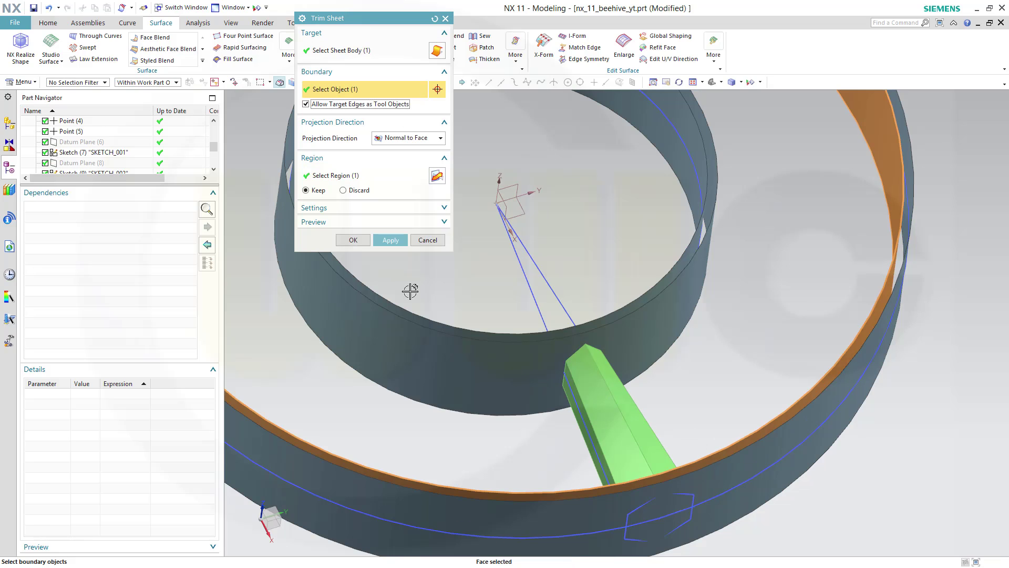
Apply the outer-ring trim, then hide the inner ring, outer ring and outer offset surface
{"action": "left_click", "coordinate": [353, 240]}
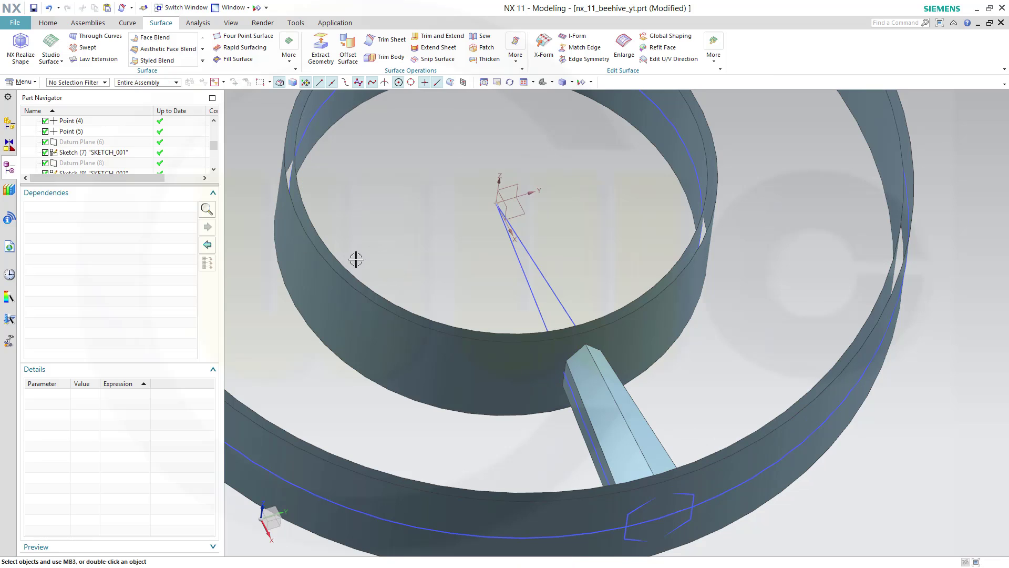
{"action": "right_click", "coordinate": [456, 354]}
{"action": "left_click", "coordinate": [475, 379]}
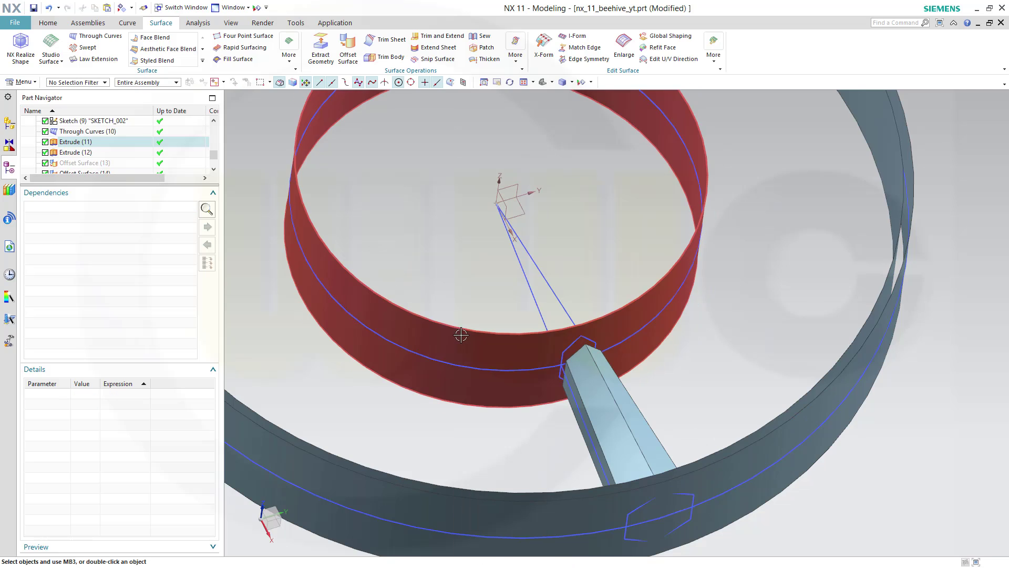
{"action": "right_click", "coordinate": [461, 330]}
{"action": "left_click", "coordinate": [488, 355]}
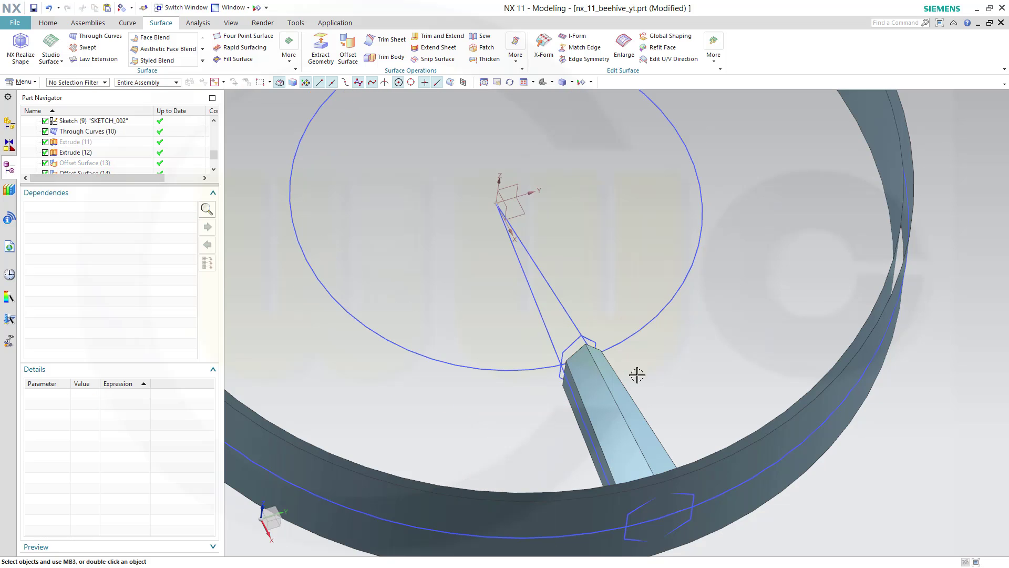
{"action": "right_click", "coordinate": [742, 461]}
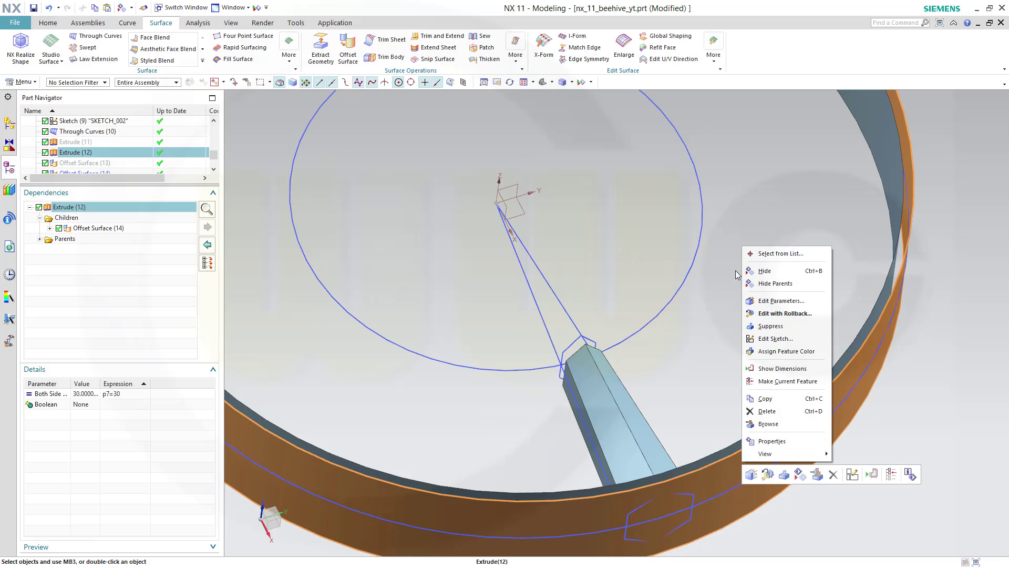
{"action": "left_click", "coordinate": [773, 274]}
{"action": "right_click", "coordinate": [757, 438]}
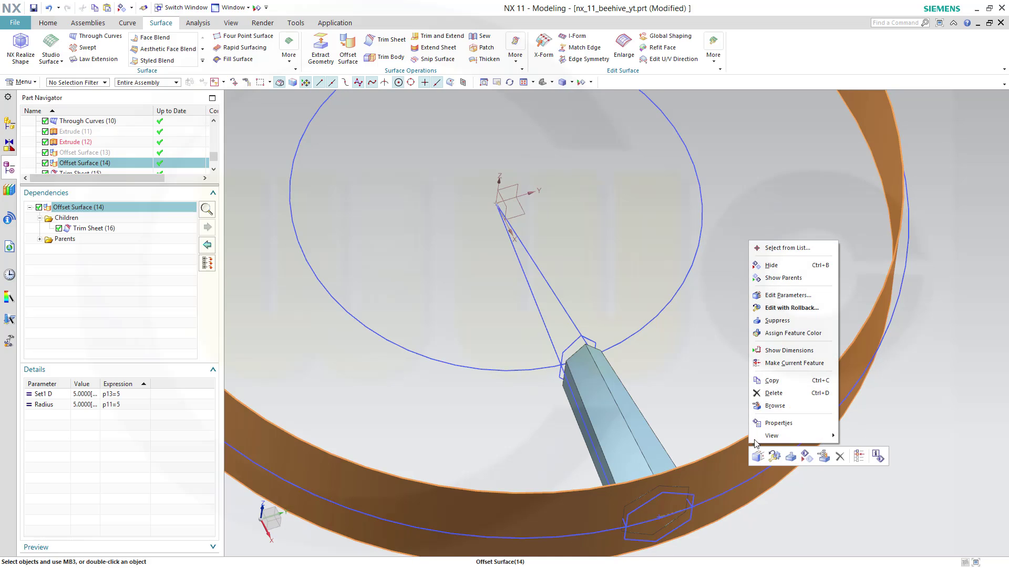
{"action": "left_click", "coordinate": [771, 266]}
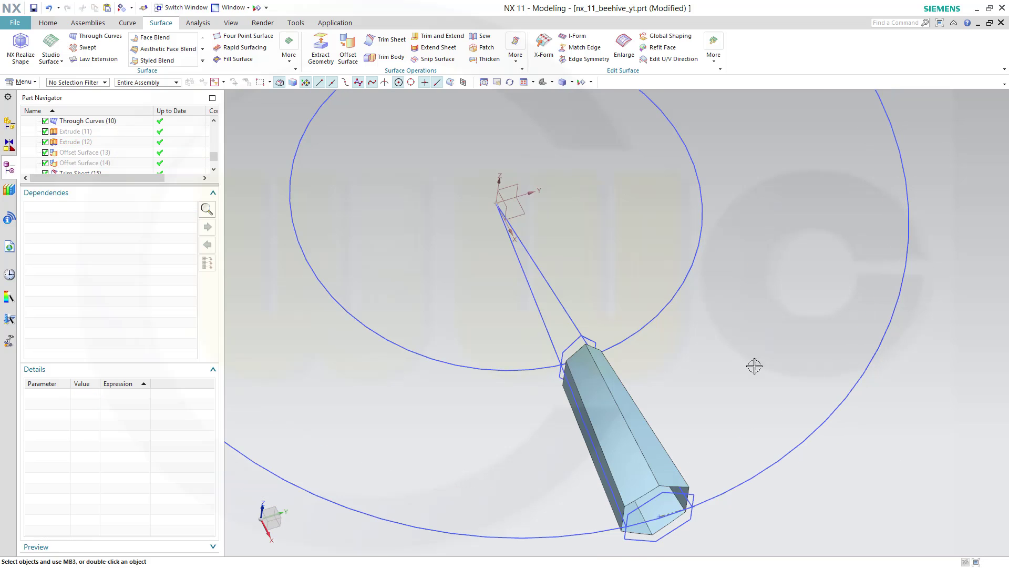
Hide the ring sketch, SKETCH_002 and SKETCH_001
{"action": "scroll", "coordinate": [765, 429], "scroll_direction": "down", "scroll_amount": 2}
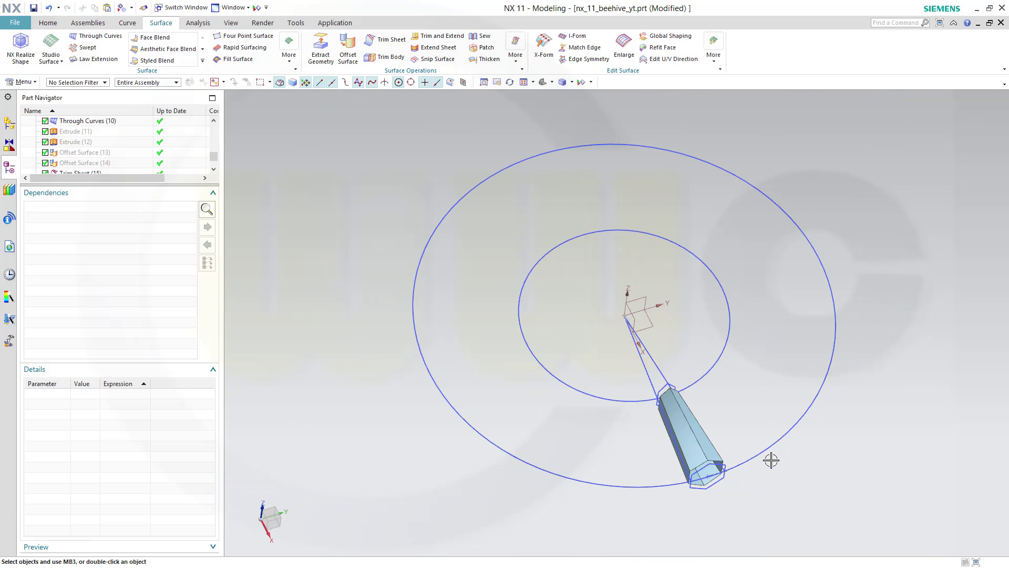
{"action": "right_click", "coordinate": [772, 450]}
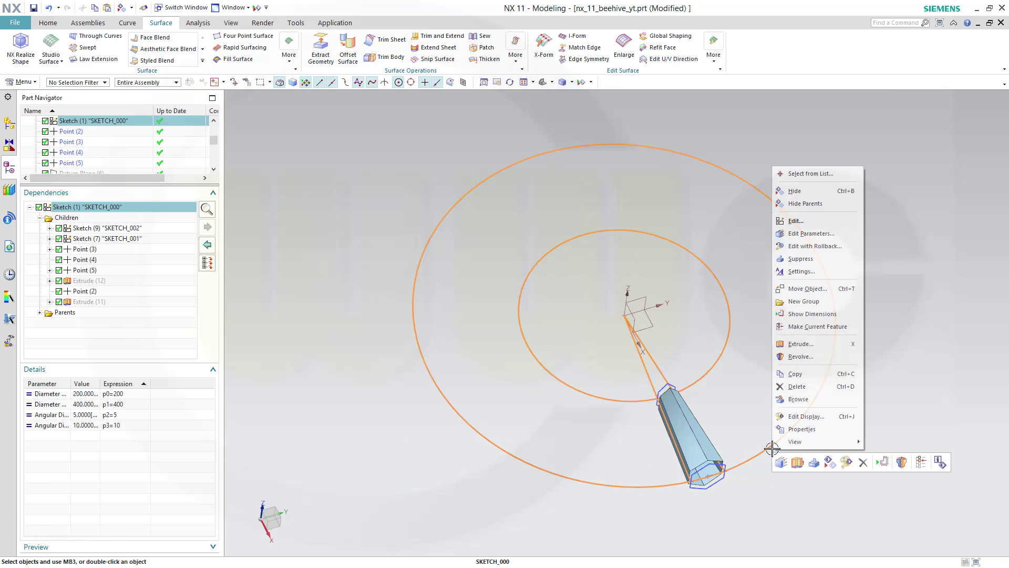
{"action": "left_click", "coordinate": [795, 191]}
{"action": "scroll", "coordinate": [731, 383], "scroll_direction": "up", "scroll_amount": 2}
{"action": "left_click", "coordinate": [637, 383]}
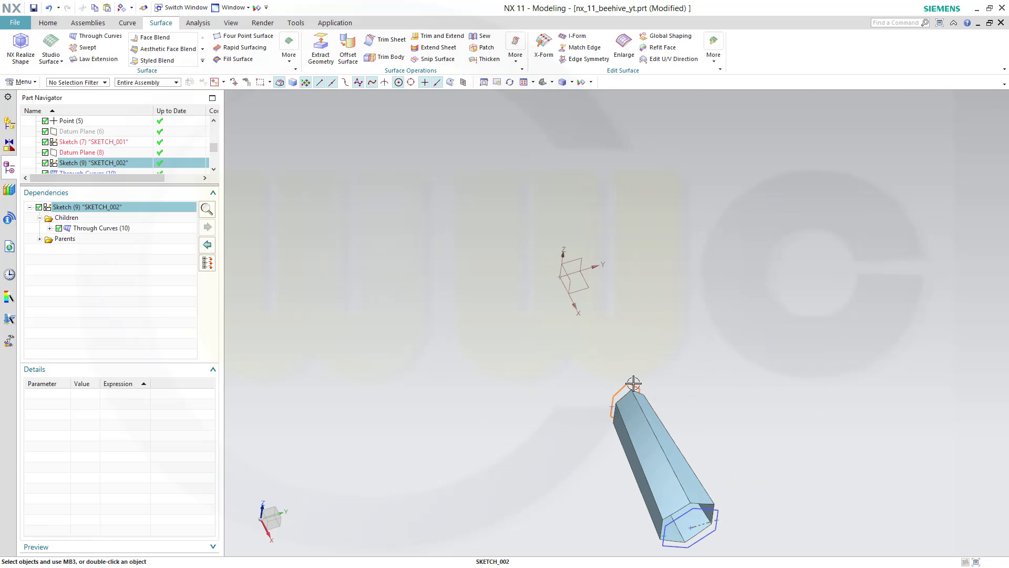
{"action": "right_click", "coordinate": [637, 383]}
{"action": "left_click", "coordinate": [653, 126]}
{"action": "left_click", "coordinate": [716, 524]}
{"action": "right_click", "coordinate": [718, 523]}
{"action": "left_click", "coordinate": [737, 264]}
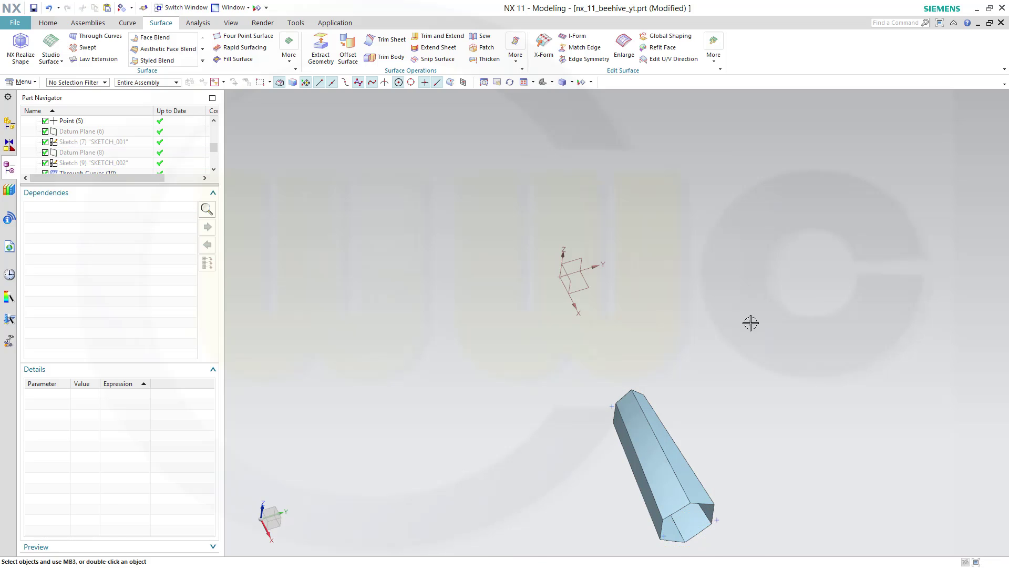
Hide all points through Show and Hide so only the trimmed cell remains
{"action": "mouse_move", "coordinate": [748, 338]}
{"action": "middle_mouse_down"}
{"action": "mouse_move", "coordinate": [696, 358]}
{"action": "mouse_move", "coordinate": [709, 342]}
{"action": "mouse_move", "coordinate": [742, 440]}
{"action": "mouse_move", "coordinate": [705, 455]}
{"action": "middle_mouse_up"}
{"action": "left_click_drag", "start_coordinate": [215, 146], "coordinate": [220, 177]}
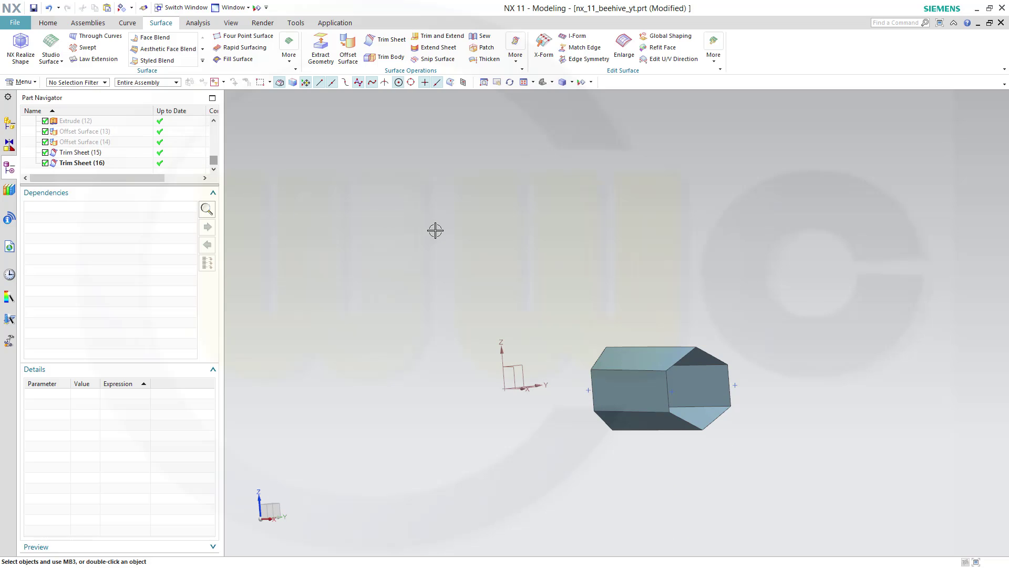
{"action": "middle_click_drag", "start_coordinate": [571, 350], "coordinate": [565, 359], "text": "shift"}
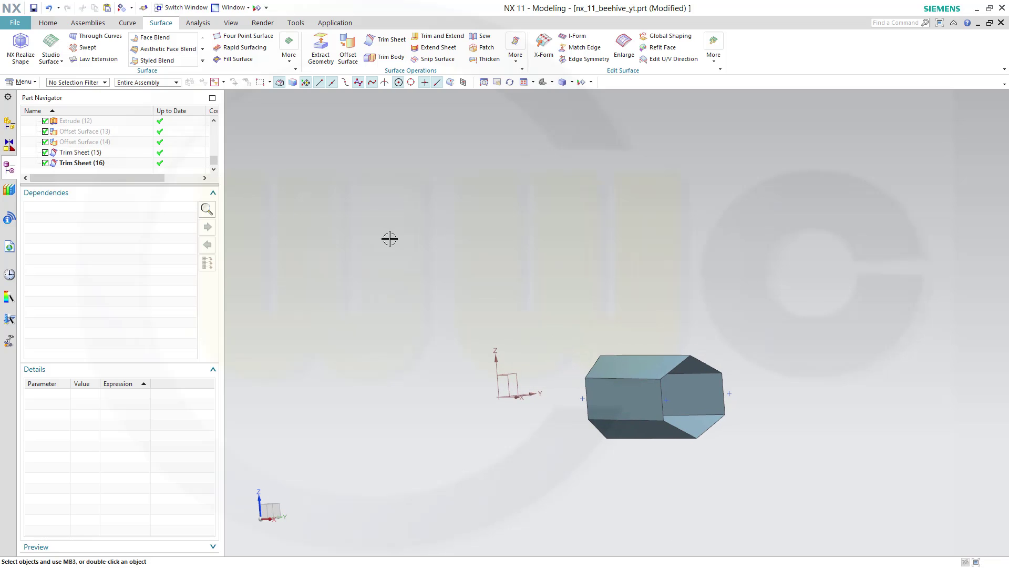
{"action": "left_click", "coordinate": [257, 7]}
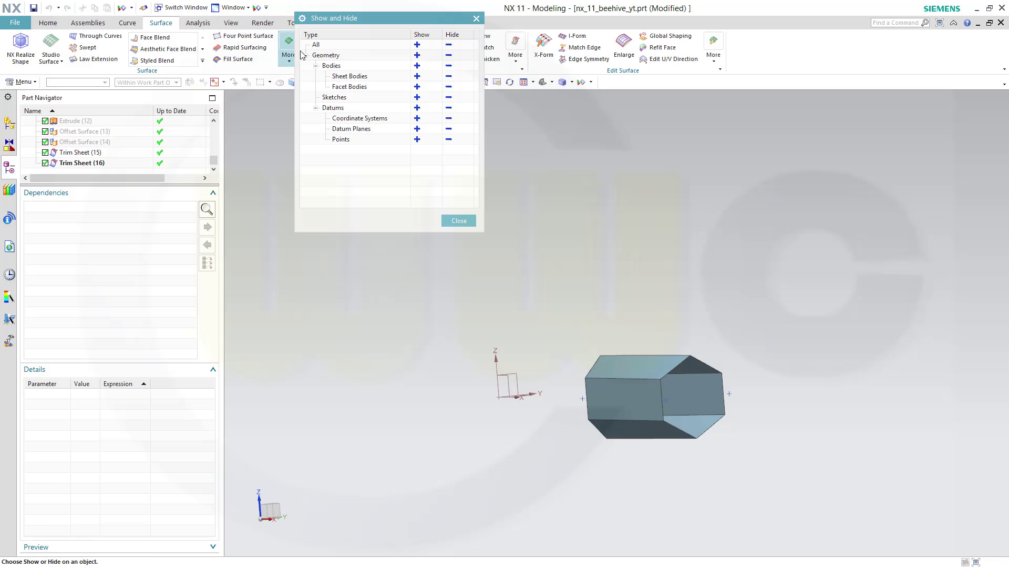
{"action": "left_click", "coordinate": [450, 141]}
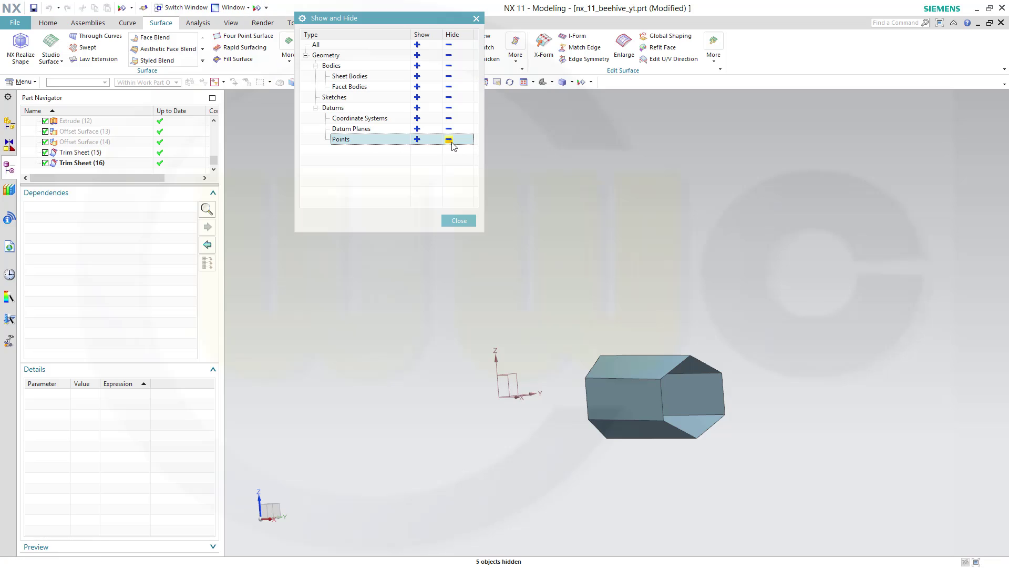
{"action": "left_click", "coordinate": [458, 221]}
Thicken the Trim Sheet (16) faces into a solid with a 0.1 mm first offset
{"action": "left_click", "coordinate": [487, 59]}
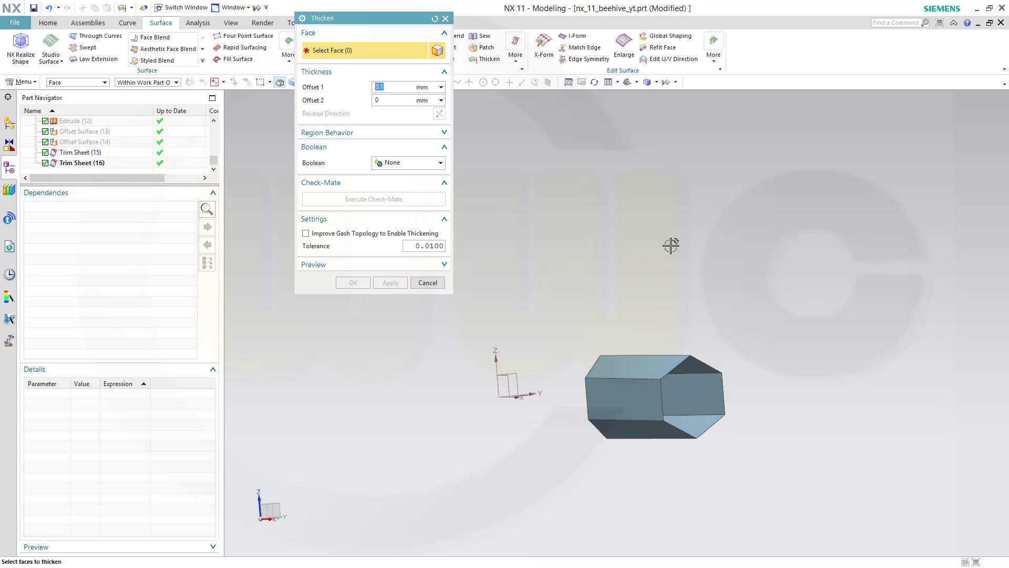
{"action": "left_click", "coordinate": [85, 163]}
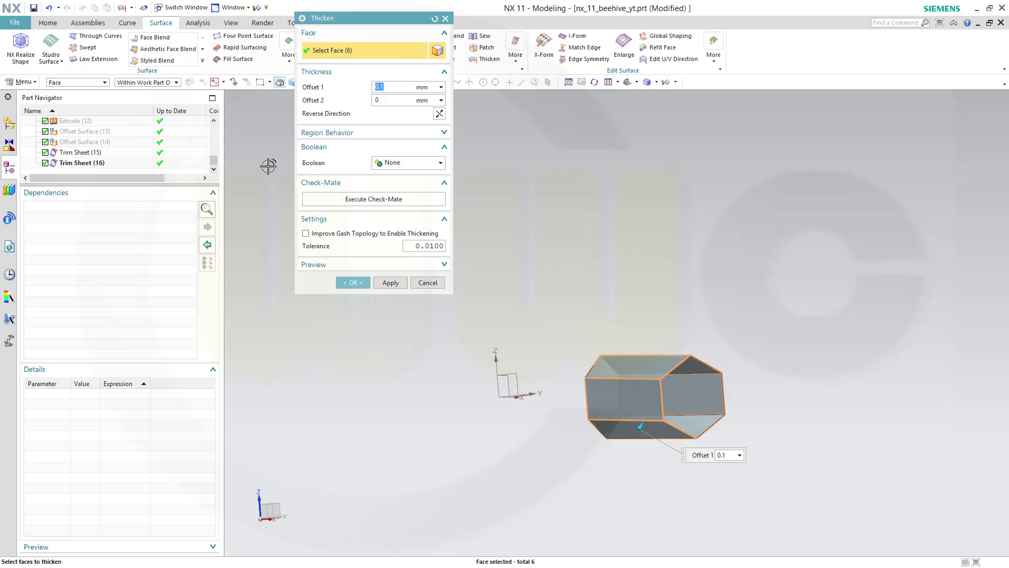
{"action": "middle_click_drag", "start_coordinate": [560, 220], "coordinate": [631, 415]}
{"action": "scroll", "coordinate": [623, 389], "scroll_direction": "up", "scroll_amount": 5}
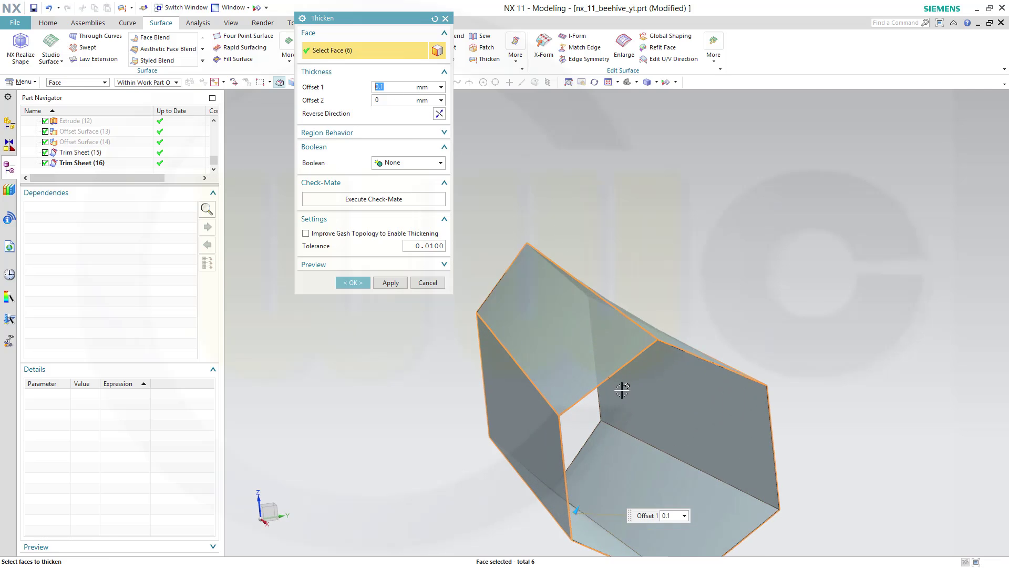
{"action": "middle_click_drag", "start_coordinate": [590, 361], "coordinate": [589, 351]}
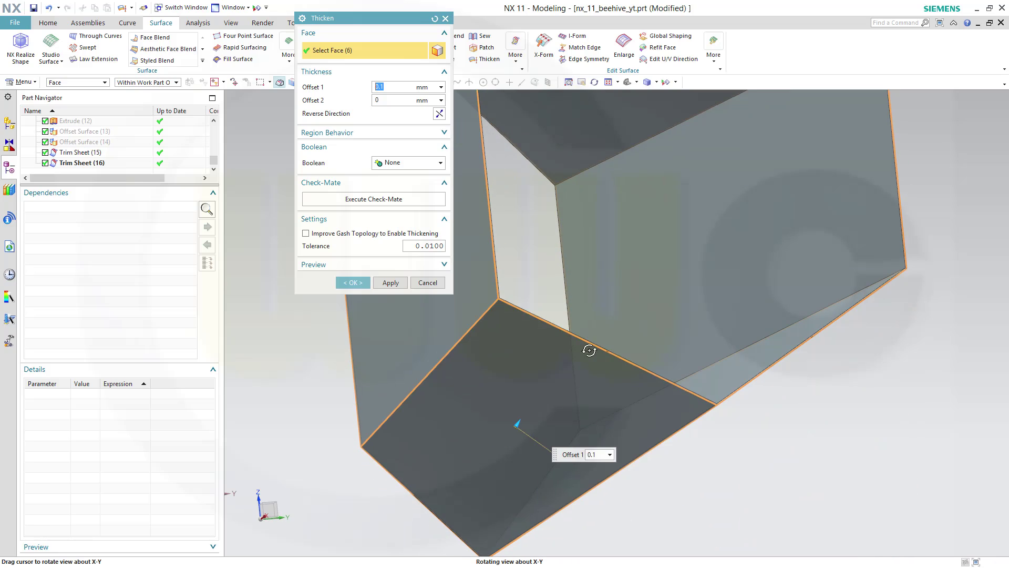
{"action": "scroll", "coordinate": [590, 350], "scroll_direction": "down", "scroll_amount": 4}
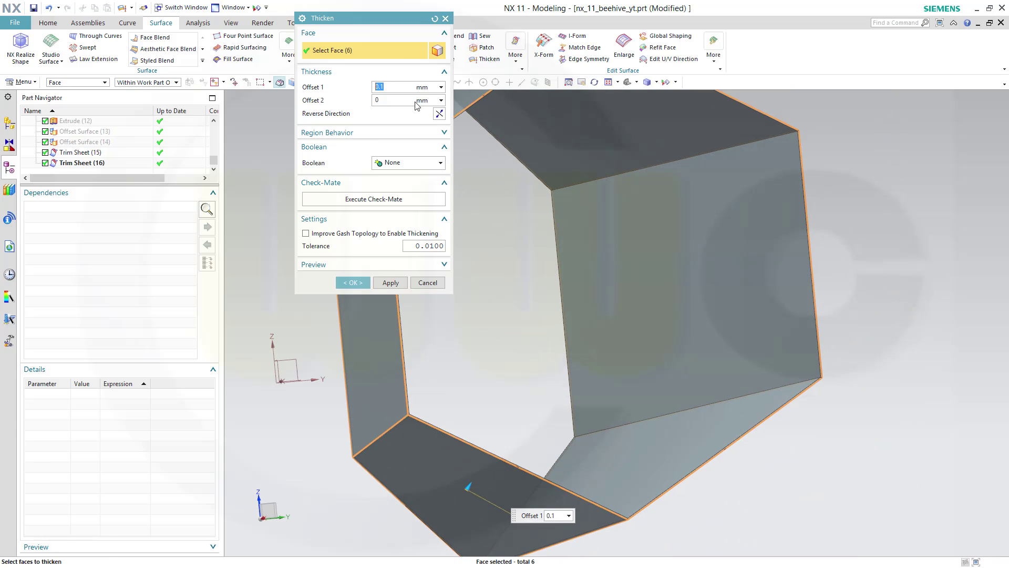
{"action": "type", "text": "5"}
{"action": "key", "text": "Tab"}
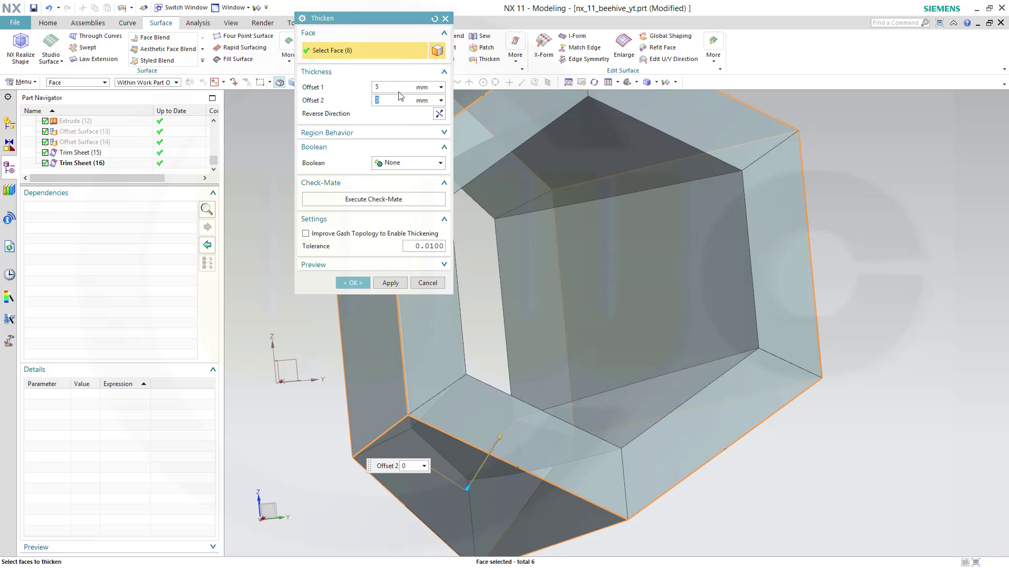
{"action": "left_click", "coordinate": [394, 87]}
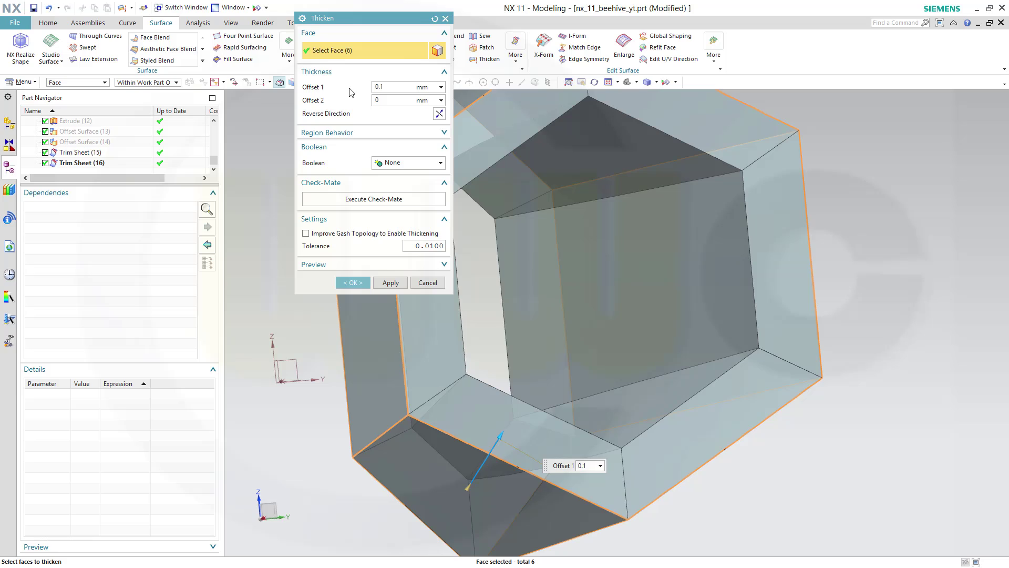
{"action": "key", "text": "Return"}
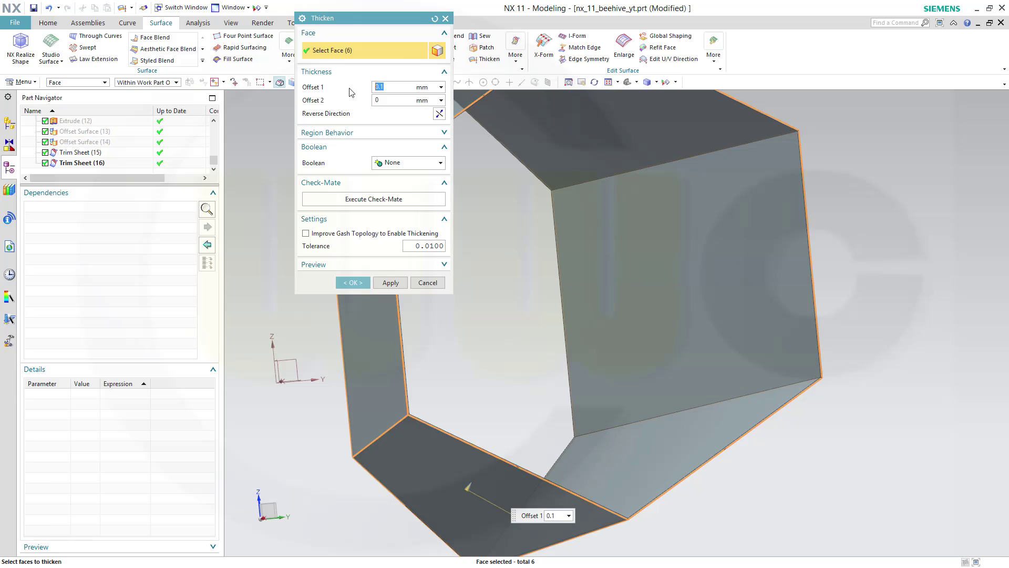
{"action": "left_click", "coordinate": [355, 282]}
Orbit and zoom around the thickened cell, opening the Trim Sheet (16) context menu
{"action": "middle_click_drag", "start_coordinate": [500, 279], "coordinate": [301, 237]}
{"action": "left_click_drag", "start_coordinate": [214, 166], "coordinate": [215, 179]}
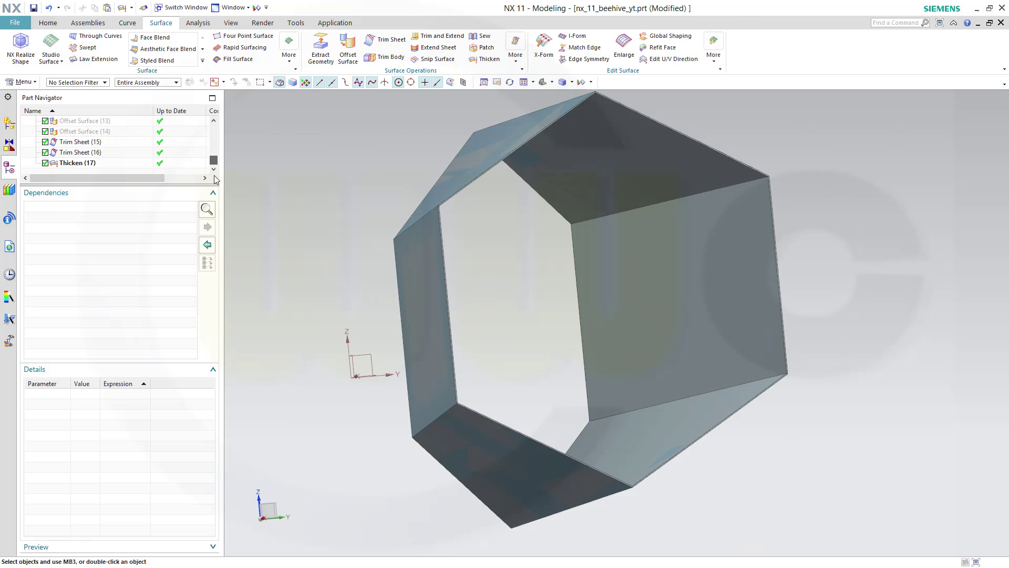
{"action": "right_click", "coordinate": [76, 154]}
{"action": "middle_click_drag", "start_coordinate": [552, 243], "coordinate": [638, 405]}
{"action": "scroll", "coordinate": [630, 378], "scroll_direction": "up", "scroll_amount": 3}
{"action": "scroll", "coordinate": [662, 388], "scroll_direction": "down", "scroll_amount": 5}
{"action": "scroll", "coordinate": [647, 377], "scroll_direction": "down", "scroll_amount": 3}
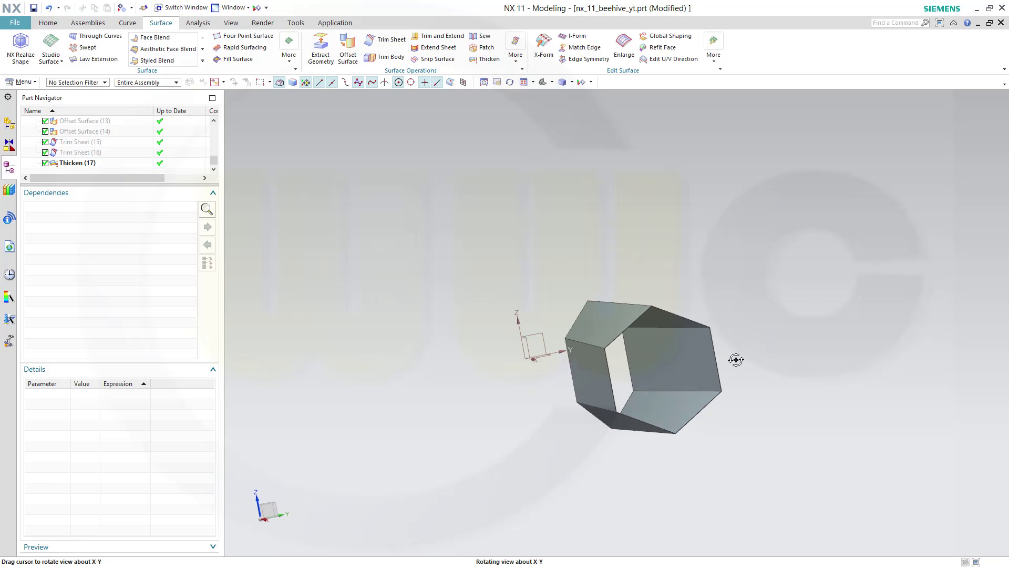
Extract a copy of the thickened hexagonal cell body with Extract Geometry
{"action": "middle_click_drag", "start_coordinate": [735, 360], "coordinate": [741, 362]}
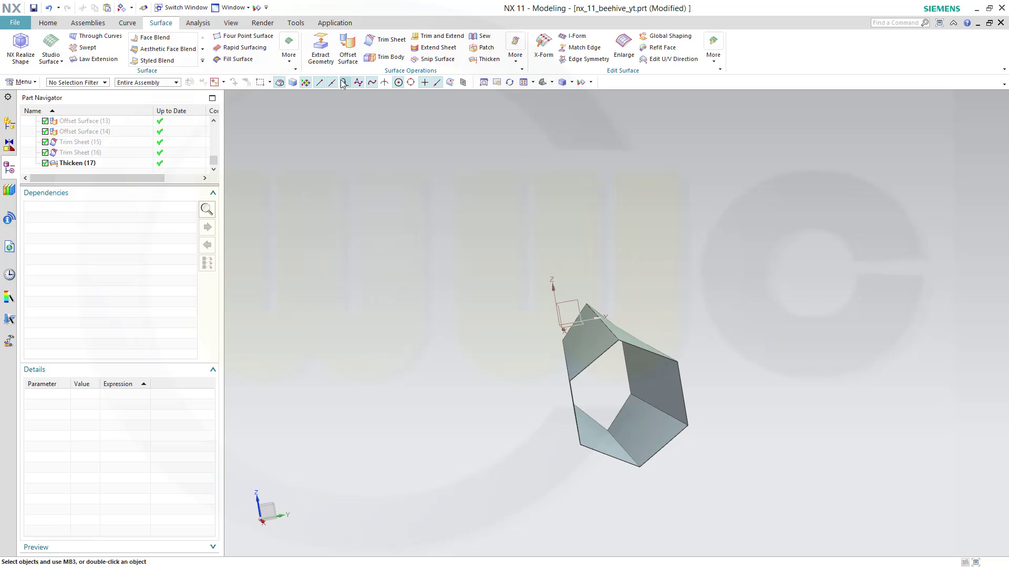
{"action": "left_click", "coordinate": [49, 23]}
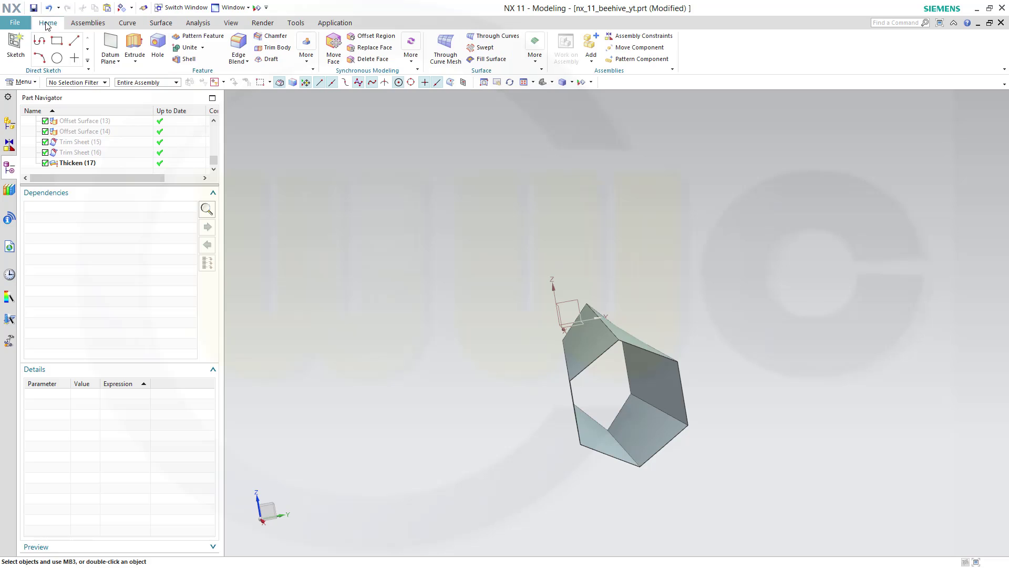
{"action": "left_click", "coordinate": [309, 61]}
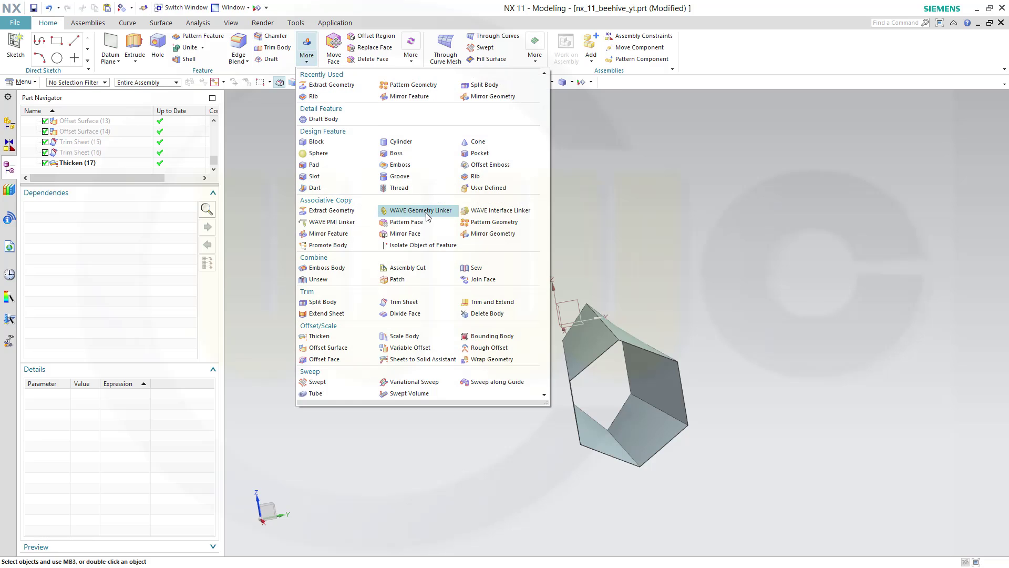
{"action": "left_click", "coordinate": [354, 210]}
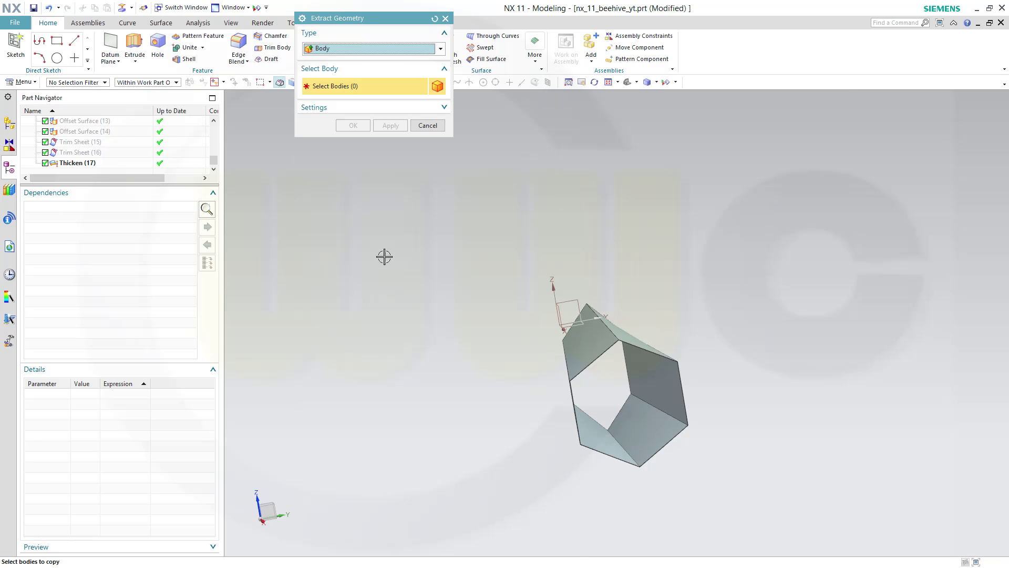
{"action": "left_click", "coordinate": [579, 336]}
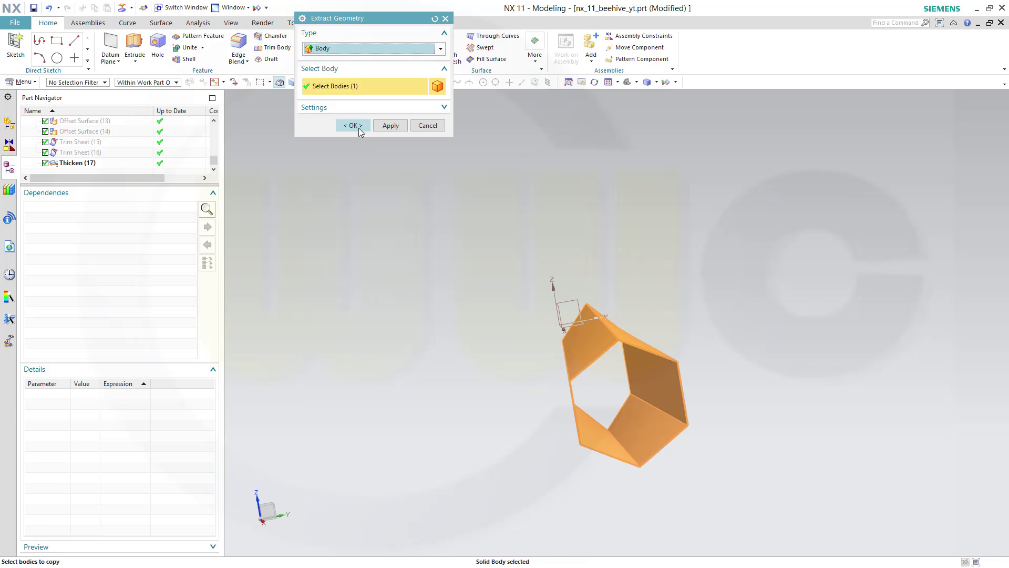
{"action": "left_click", "coordinate": [353, 125]}
Hide the original Thicken (17) body from the Part Navigator
{"action": "left_click", "coordinate": [214, 168]}
{"action": "right_click", "coordinate": [80, 156]}
{"action": "left_click", "coordinate": [101, 160]}
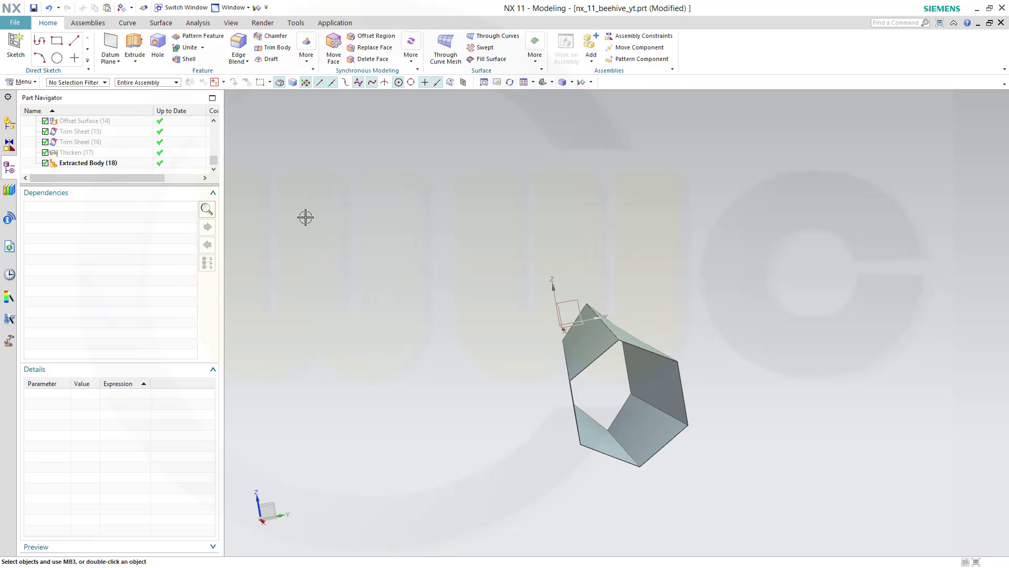
{"action": "mouse_move", "coordinate": [408, 287]}
{"action": "middle_mouse_down"}
{"action": "mouse_move", "coordinate": [403, 279]}
{"action": "mouse_move", "coordinate": [408, 289]}
{"action": "middle_mouse_up"}
Circularly pattern the extracted cell 36 times over 360° about the ZC axis
{"action": "scroll", "coordinate": [689, 370], "scroll_direction": "down", "scroll_amount": 3}
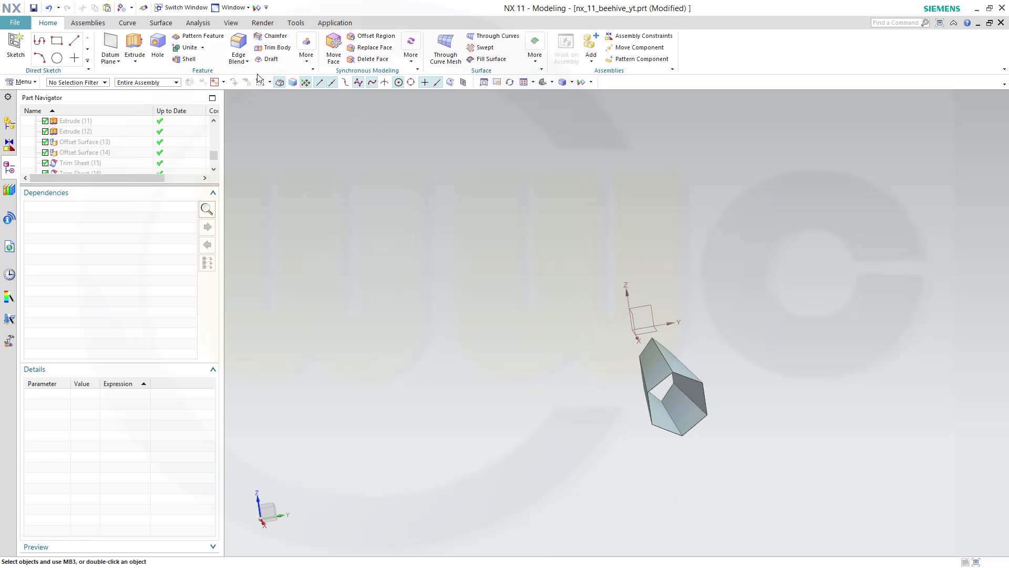
{"action": "left_click", "coordinate": [307, 62]}
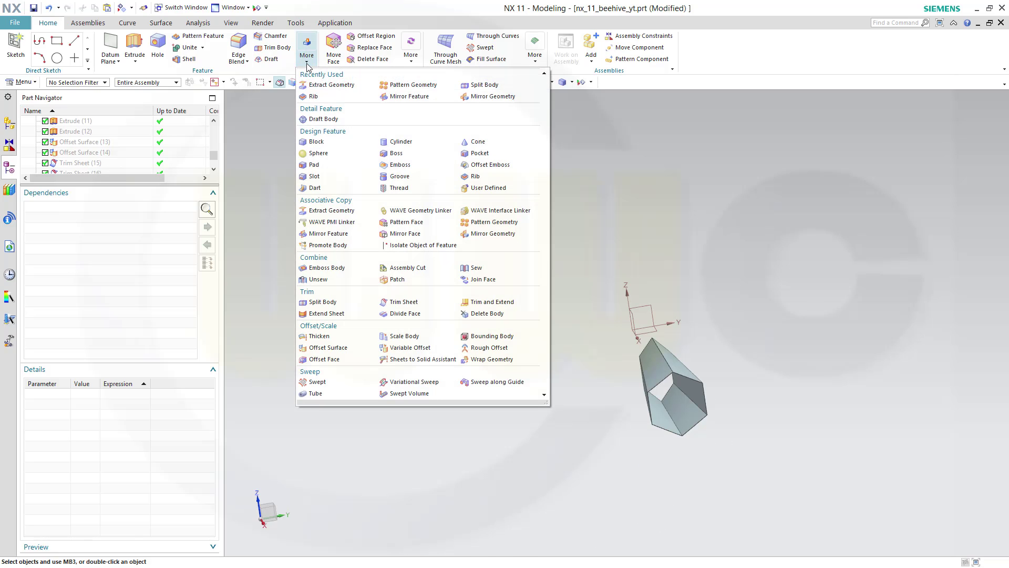
{"action": "left_click", "coordinate": [481, 222]}
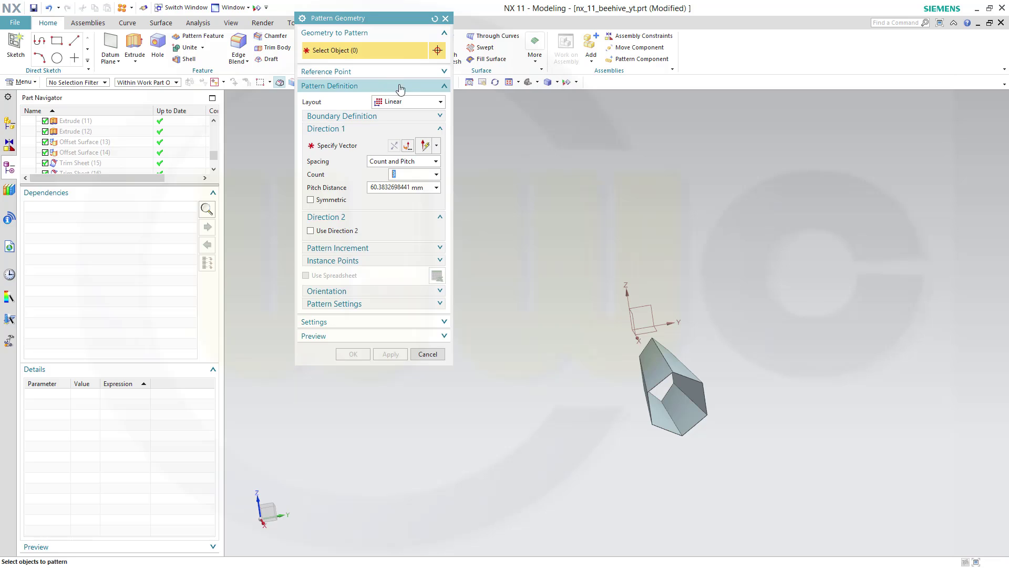
{"action": "left_click", "coordinate": [439, 102]}
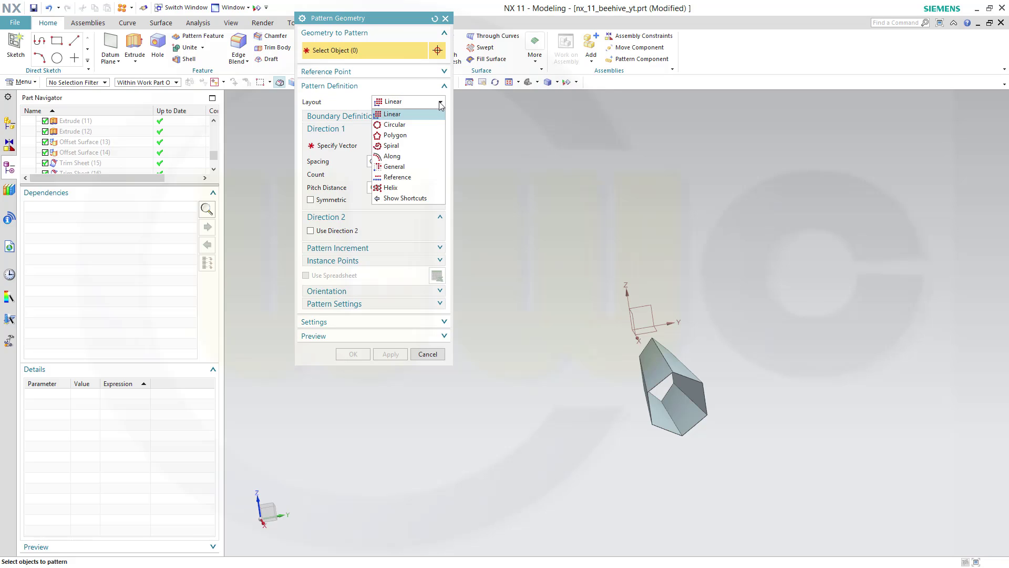
{"action": "left_click", "coordinate": [415, 125]}
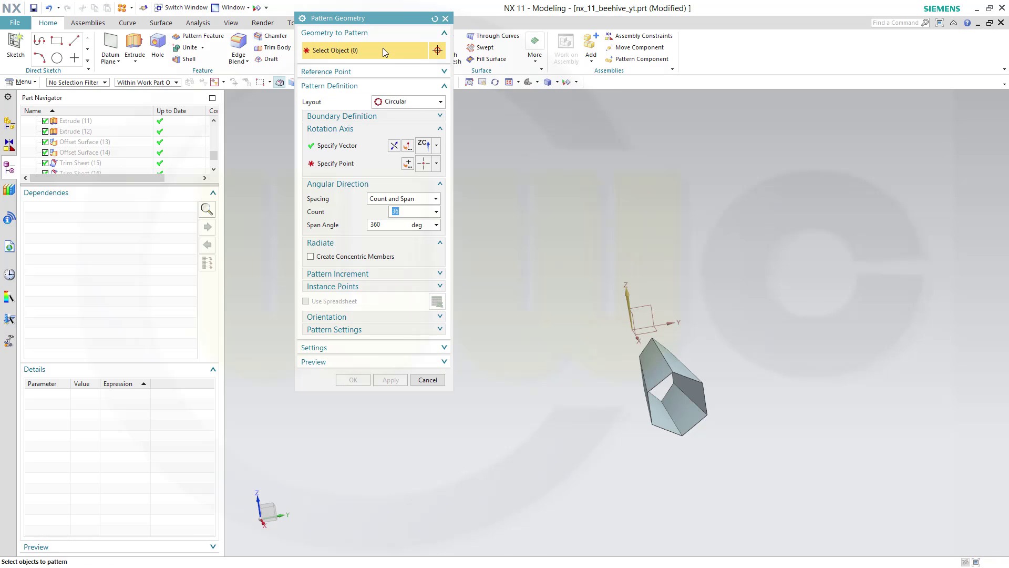
{"action": "left_click", "coordinate": [641, 357]}
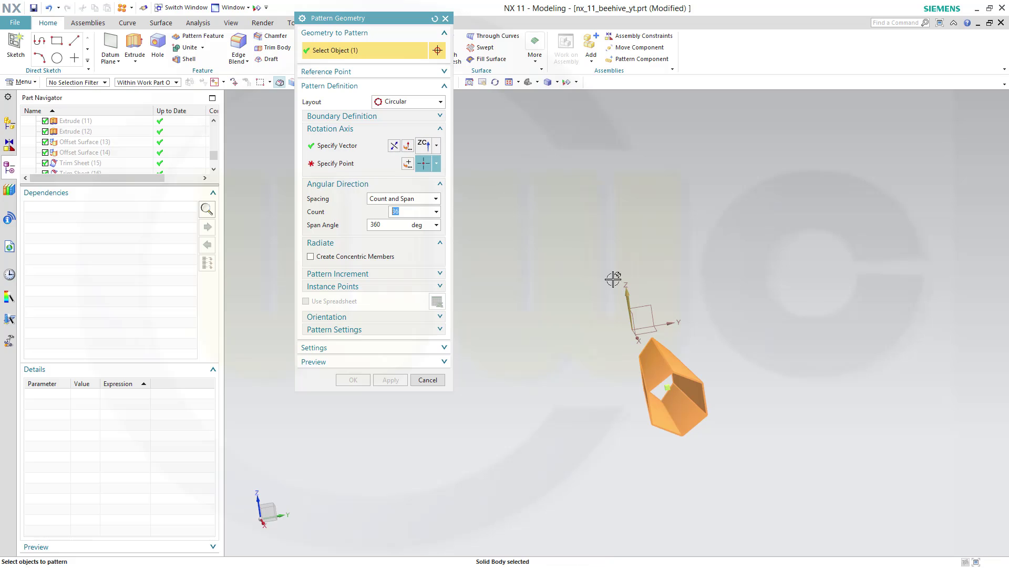
{"action": "left_click", "coordinate": [408, 164]}
{"action": "left_click", "coordinate": [390, 220]}
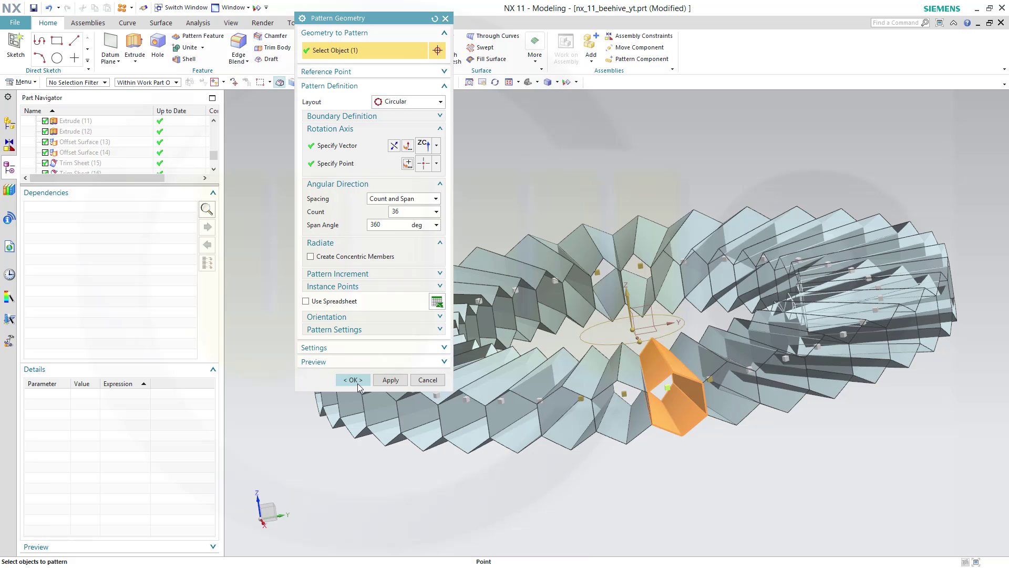
{"action": "left_click", "coordinate": [358, 385]}
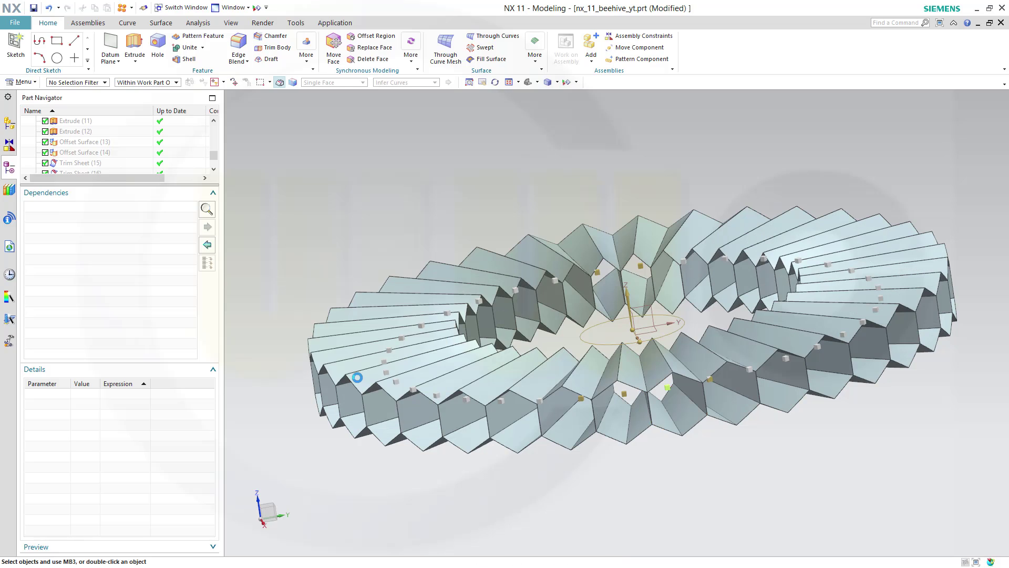
Uncheck Timestamp Order in the Part Navigator to list the Pattern Geometry bodies
{"action": "scroll", "coordinate": [642, 318], "scroll_direction": "up", "scroll_amount": 3}
{"action": "scroll", "coordinate": [652, 357], "scroll_direction": "down", "scroll_amount": 4}
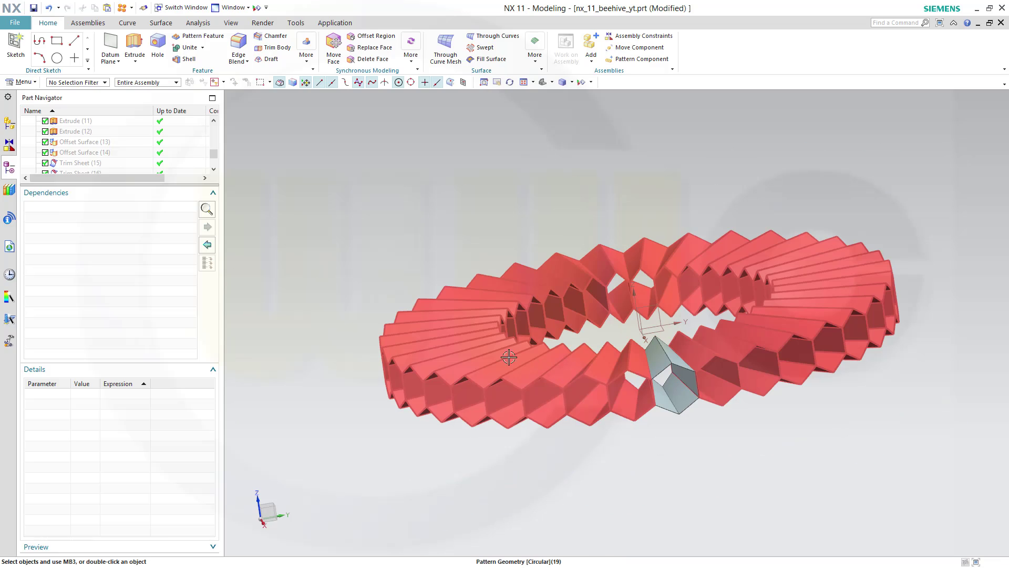
{"action": "left_click_drag", "start_coordinate": [216, 155], "coordinate": [213, 164]}
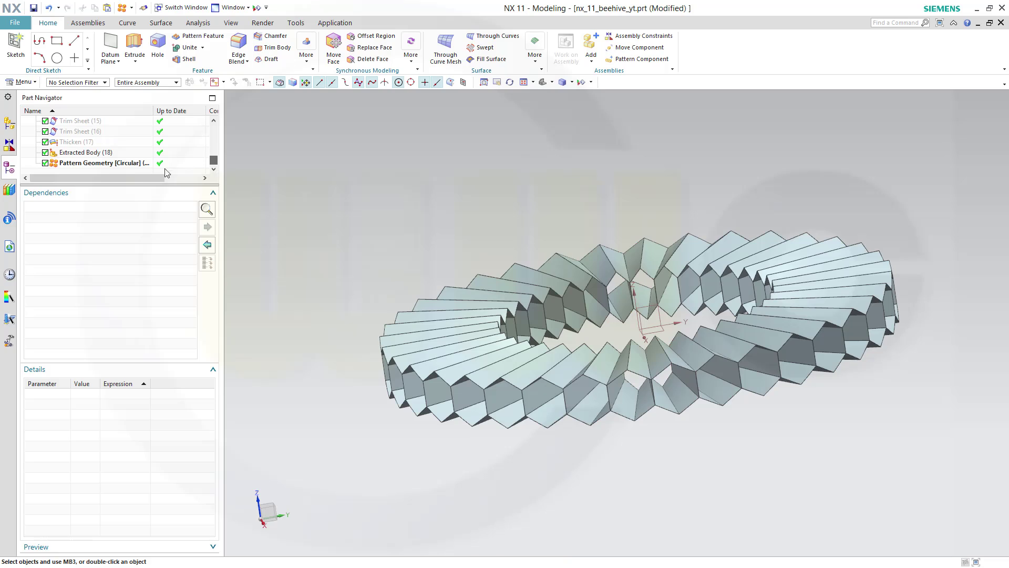
{"action": "right_click", "coordinate": [76, 108]}
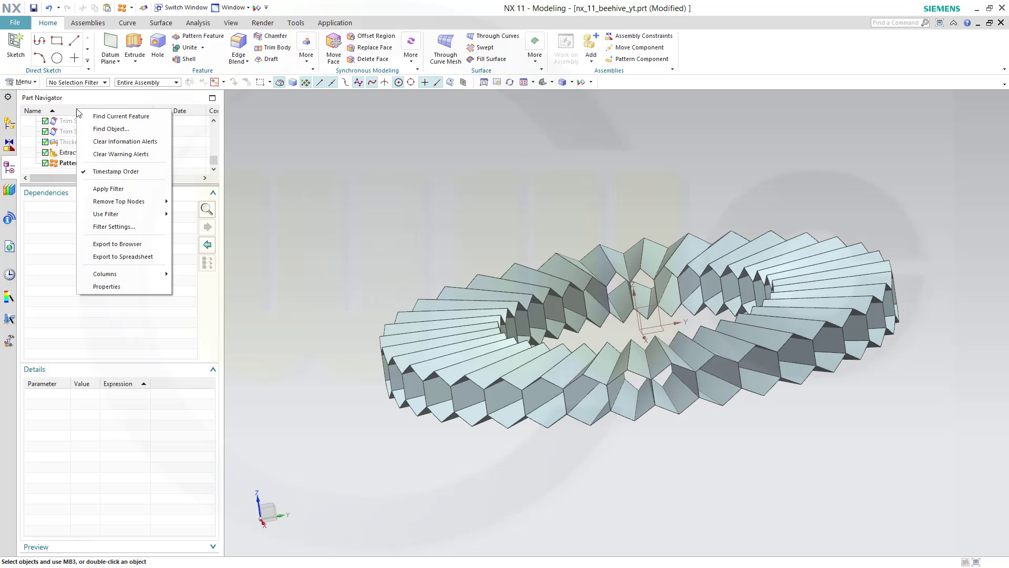
{"action": "left_click", "coordinate": [124, 169]}
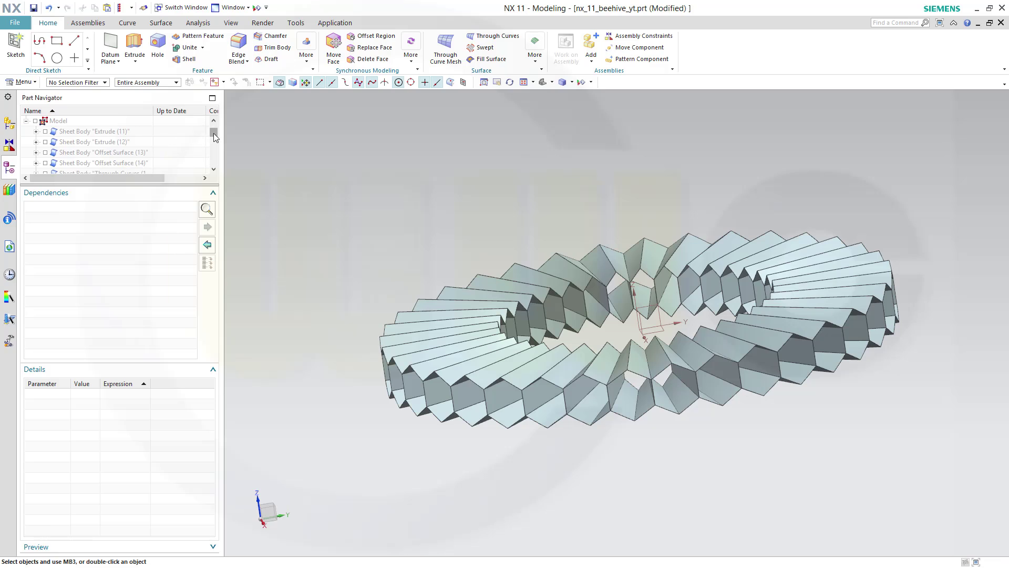
{"action": "left_click_drag", "start_coordinate": [216, 134], "coordinate": [217, 170]}
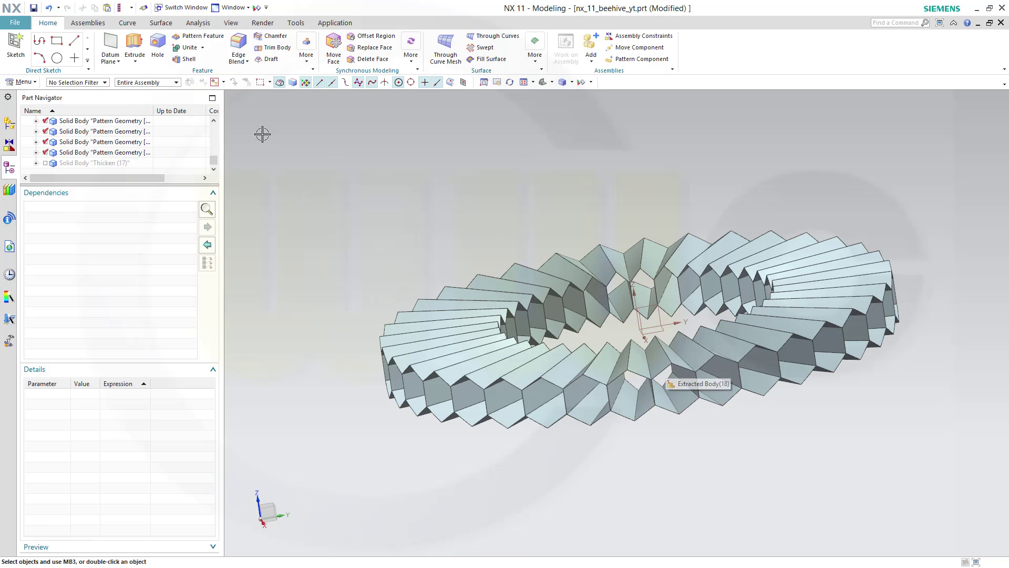
Unite the original hexagonal cell (target) with all 35 patterned cells (tools) into one ring
{"action": "left_click", "coordinate": [187, 47]}
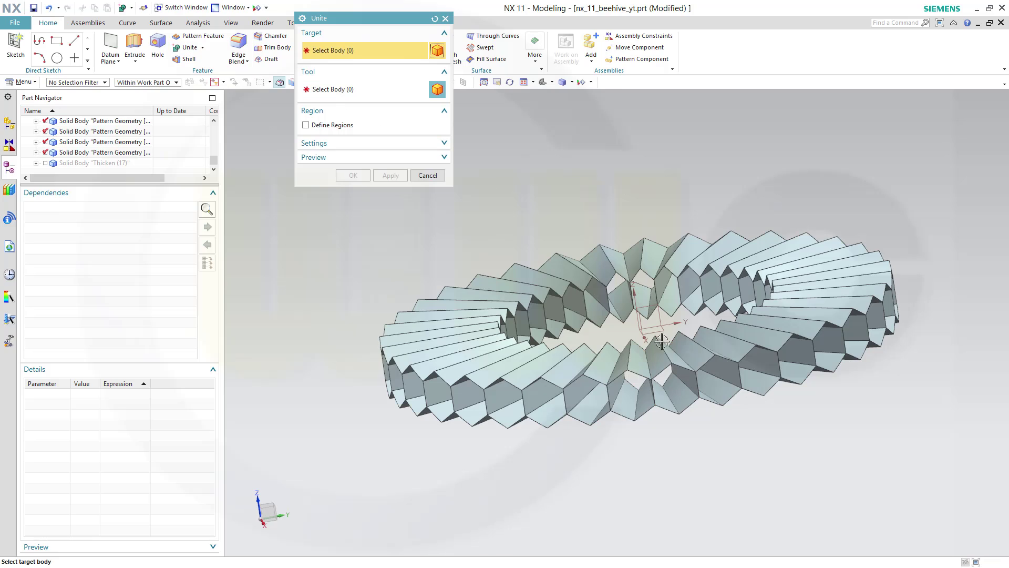
{"action": "left_click", "coordinate": [667, 368]}
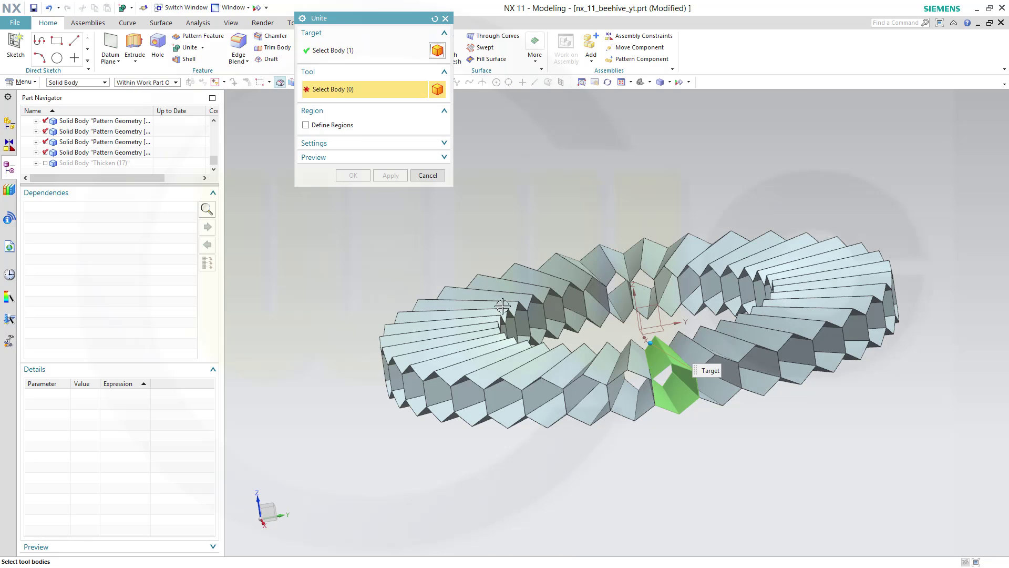
{"action": "left_click_drag", "start_coordinate": [251, 186], "coordinate": [983, 462]}
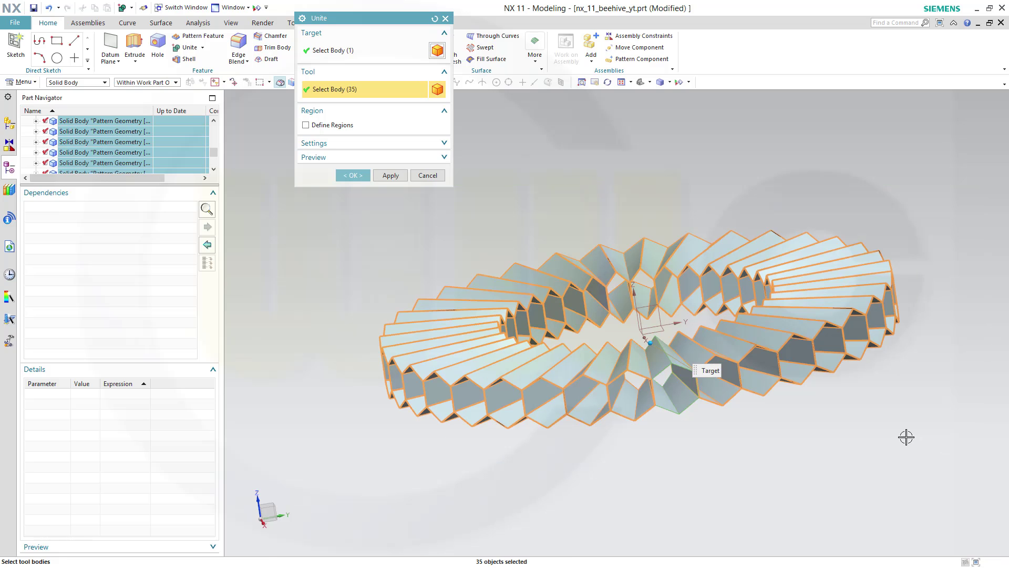
{"action": "left_click", "coordinate": [354, 176]}
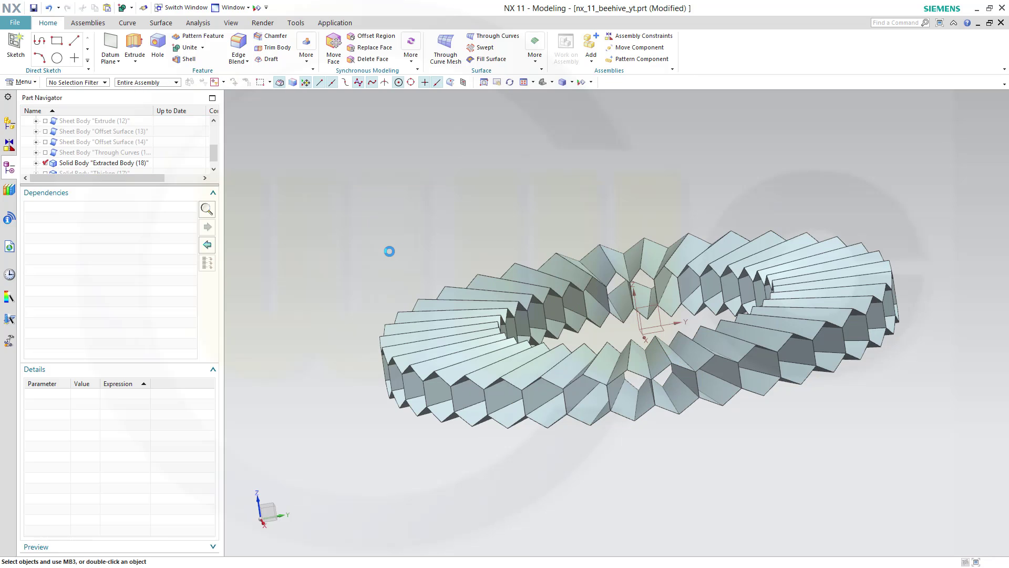
Inspect Extracted Body (18) from a rotated view, then open the Feature group's More gallery
{"action": "left_click_drag", "start_coordinate": [213, 151], "coordinate": [213, 157]}
{"action": "left_click", "coordinate": [127, 153]}
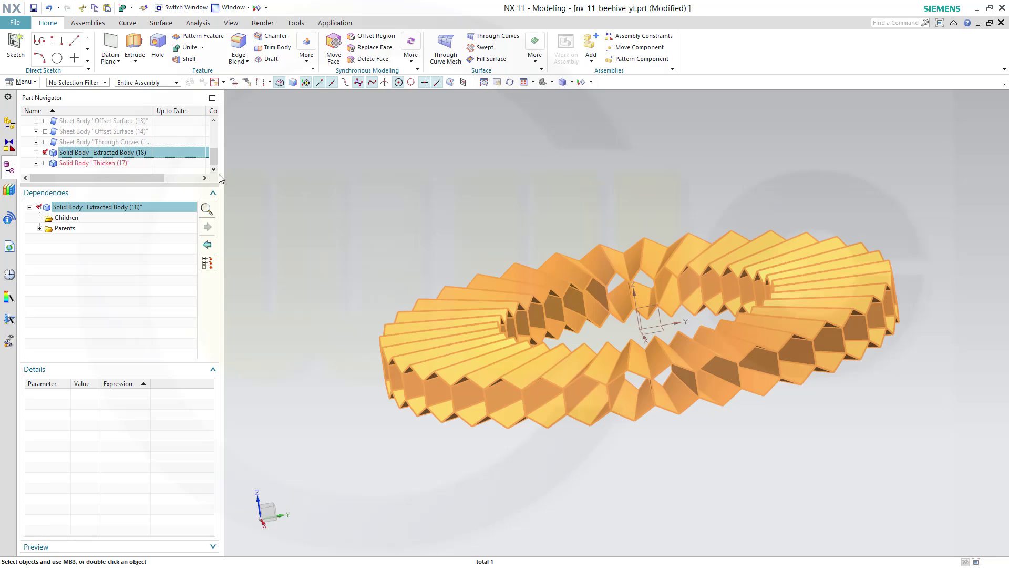
{"action": "key", "text": "Escape"}
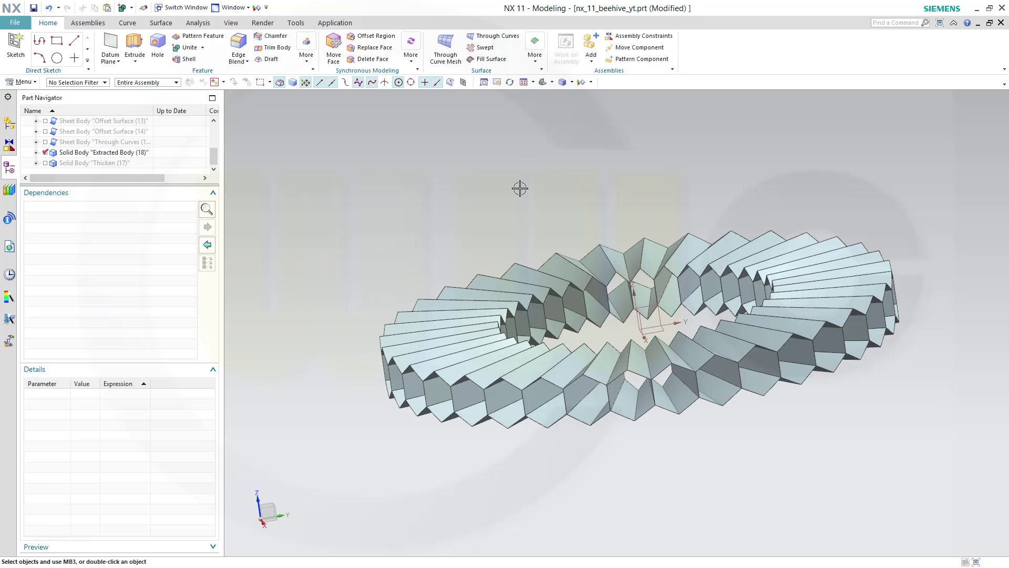
{"action": "scroll", "coordinate": [684, 387], "scroll_direction": "up", "scroll_amount": 2}
{"action": "scroll", "coordinate": [666, 386], "scroll_direction": "down", "scroll_amount": 3}
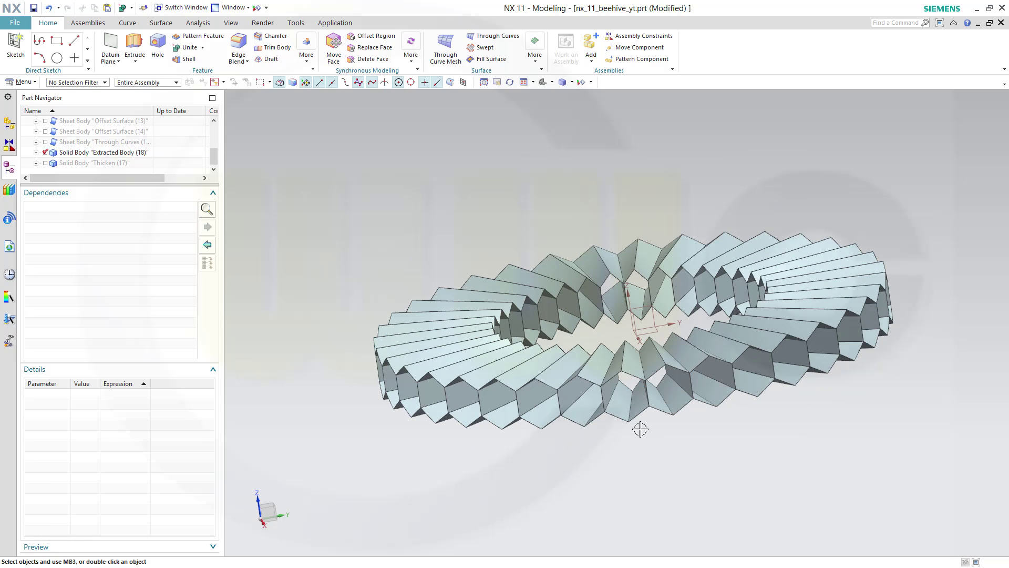
{"action": "middle_click_drag", "start_coordinate": [526, 257], "coordinate": [515, 279]}
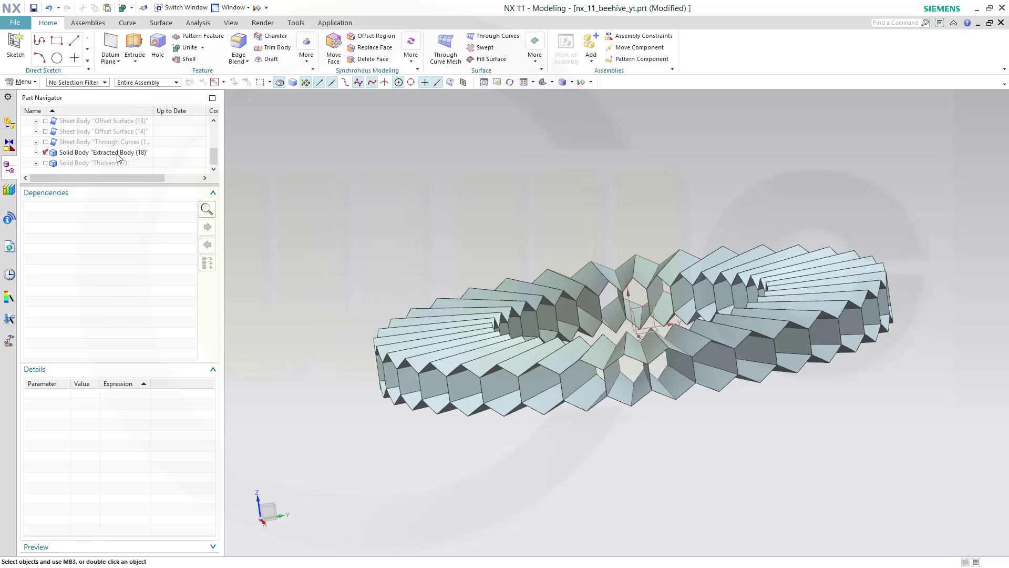
{"action": "left_click", "coordinate": [89, 154]}
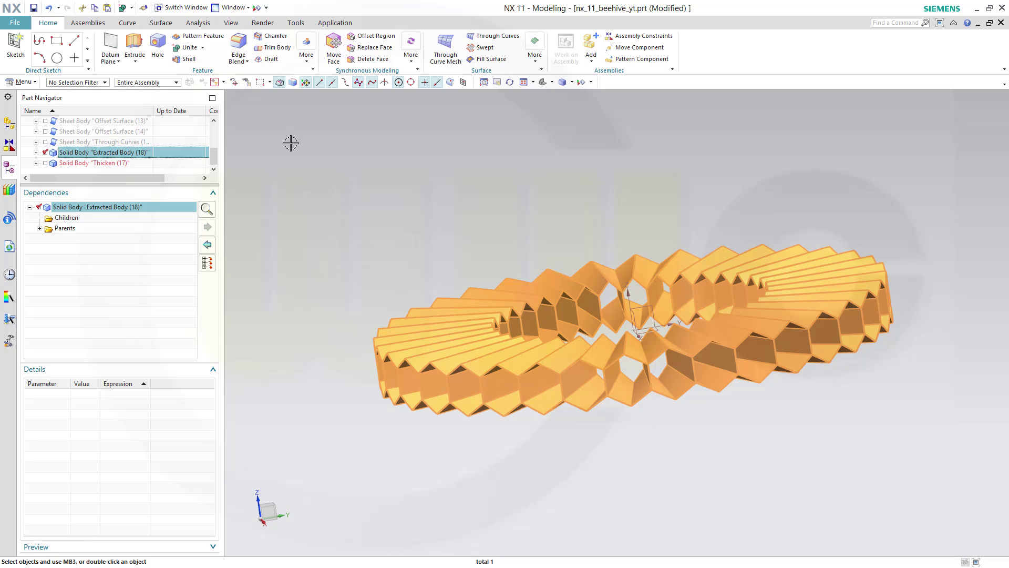
{"action": "key", "text": "Escape"}
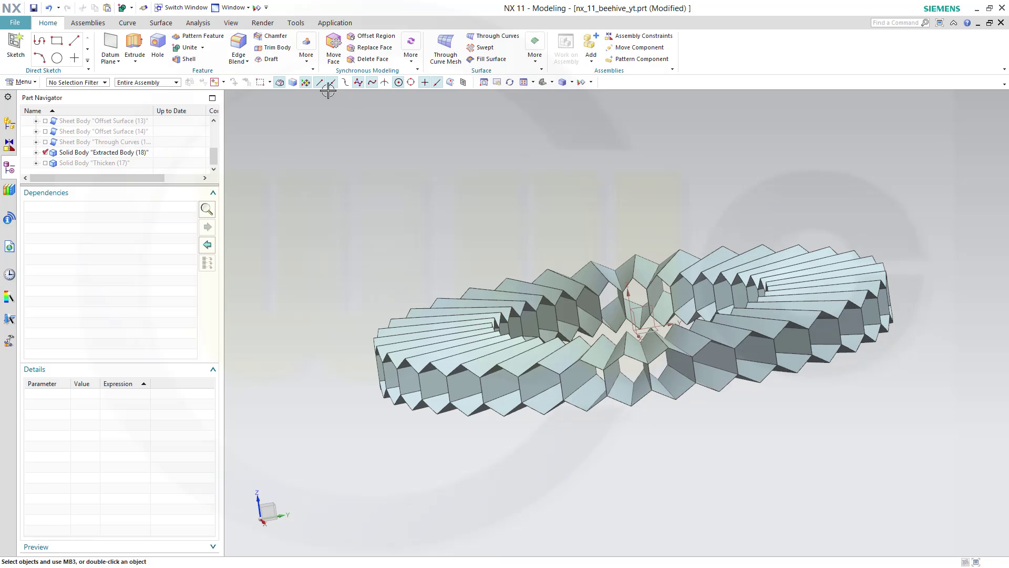
{"action": "left_click", "coordinate": [306, 50]}
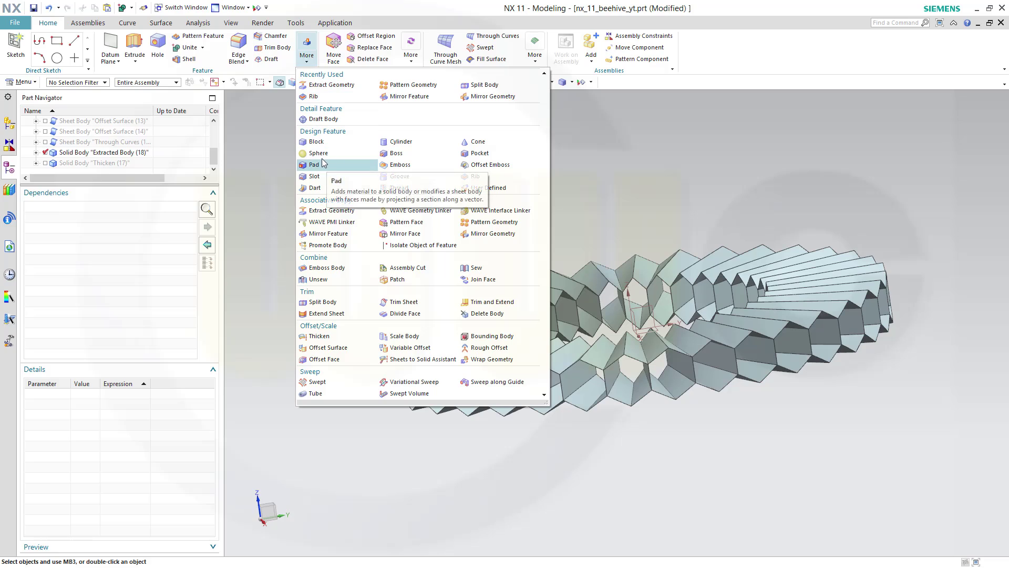
Extract a copy of the united honeycomb ring and hide the original Extracted Body (18)
{"action": "left_click", "coordinate": [317, 210]}
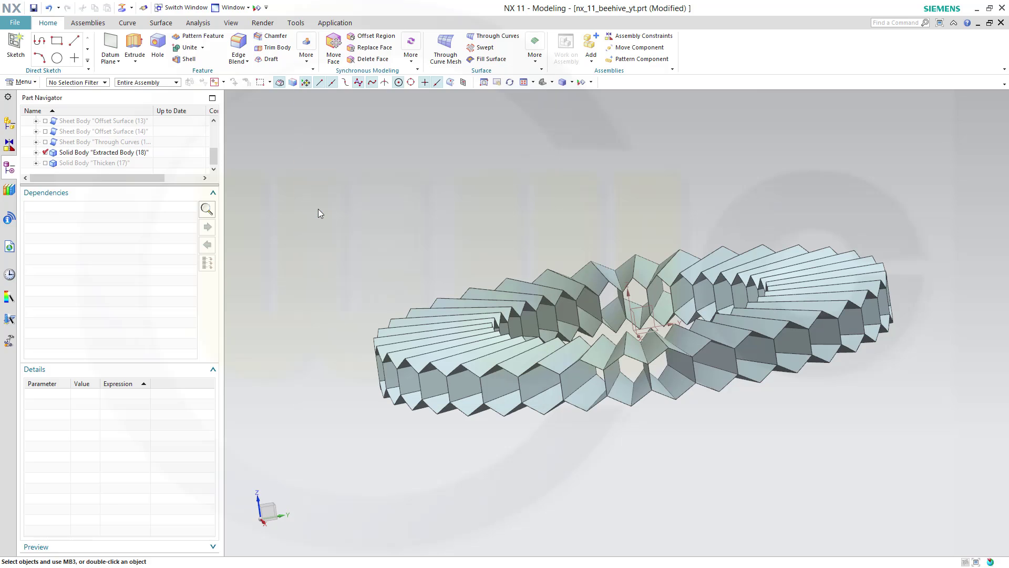
{"action": "left_click", "coordinate": [130, 153]}
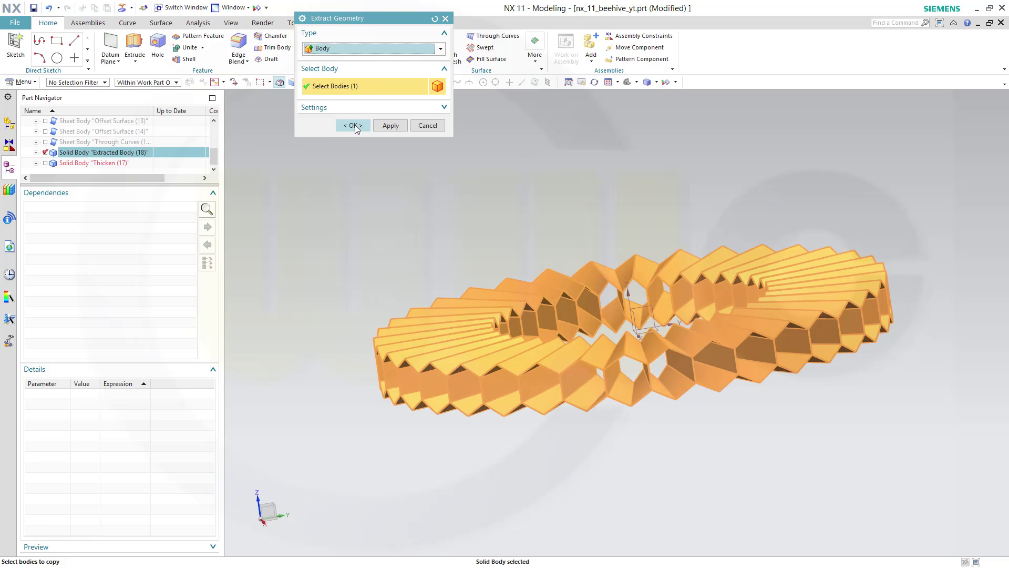
{"action": "left_click", "coordinate": [356, 126]}
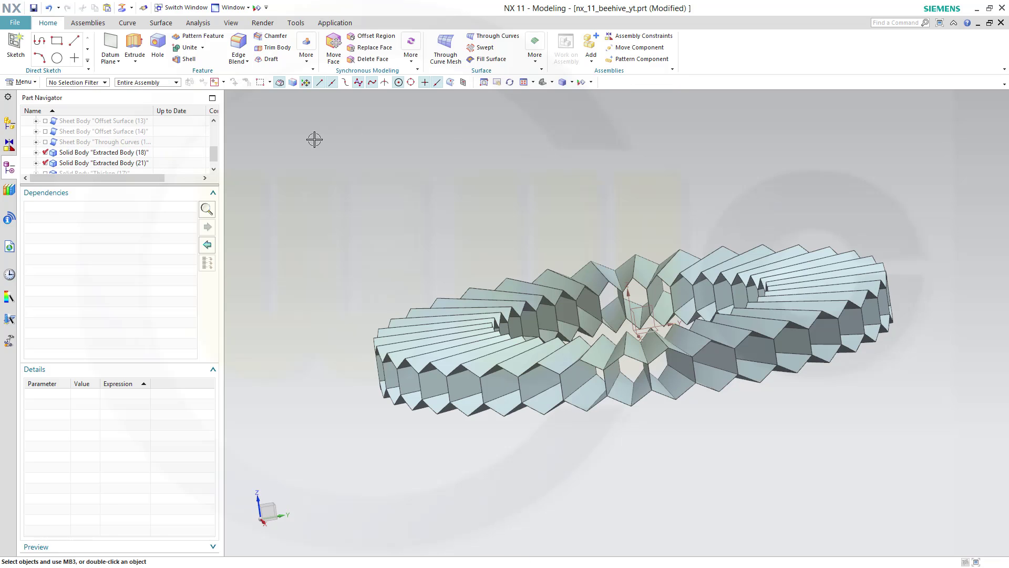
{"action": "right_click", "coordinate": [140, 156]}
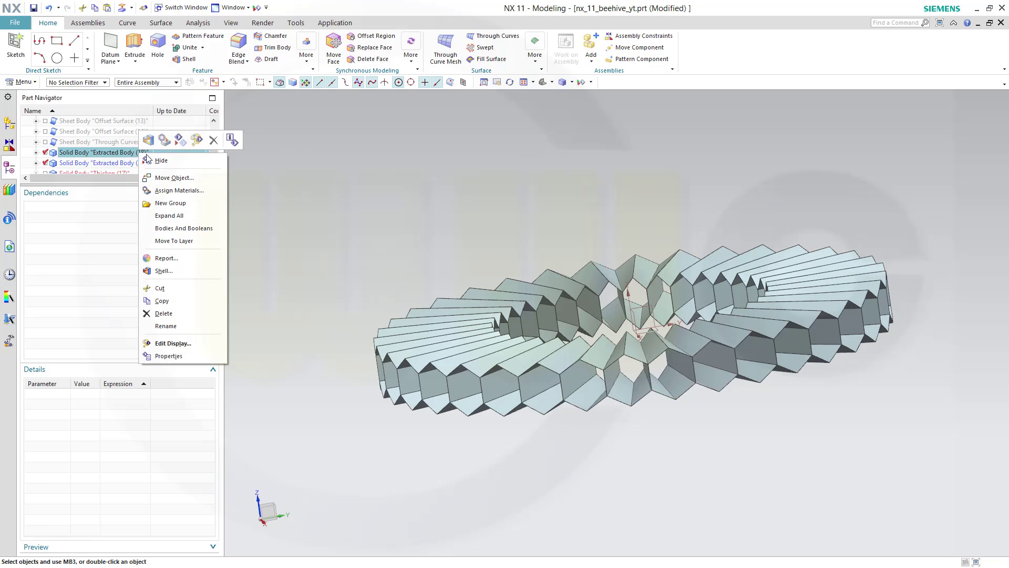
{"action": "left_click", "coordinate": [45, 153]}
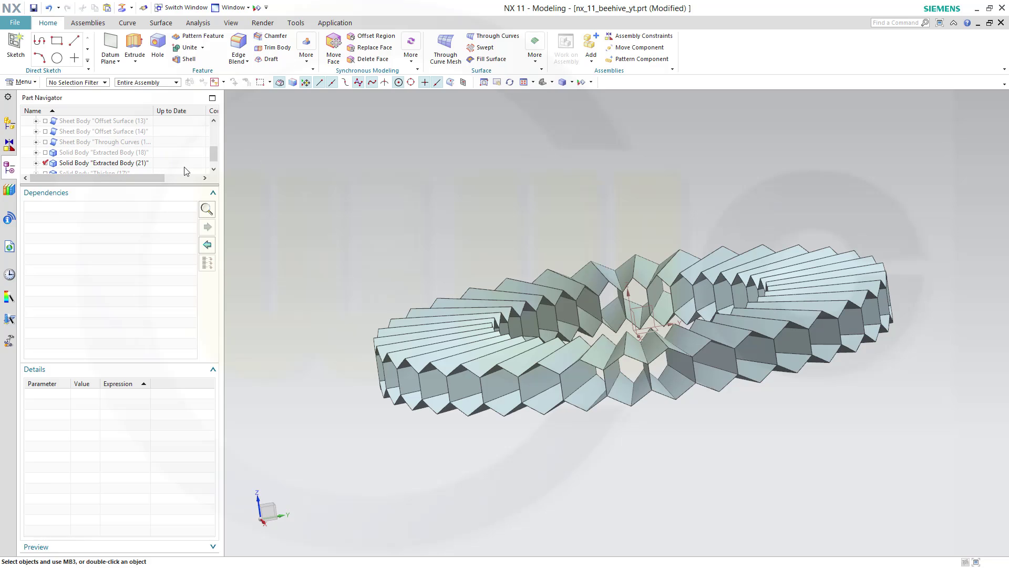
Copy Extracted Body (21), then check the new Extracted Body (41) in the Part Navigator
{"action": "left_click", "coordinate": [125, 166]}
{"action": "key", "text": "ctrl+c"}
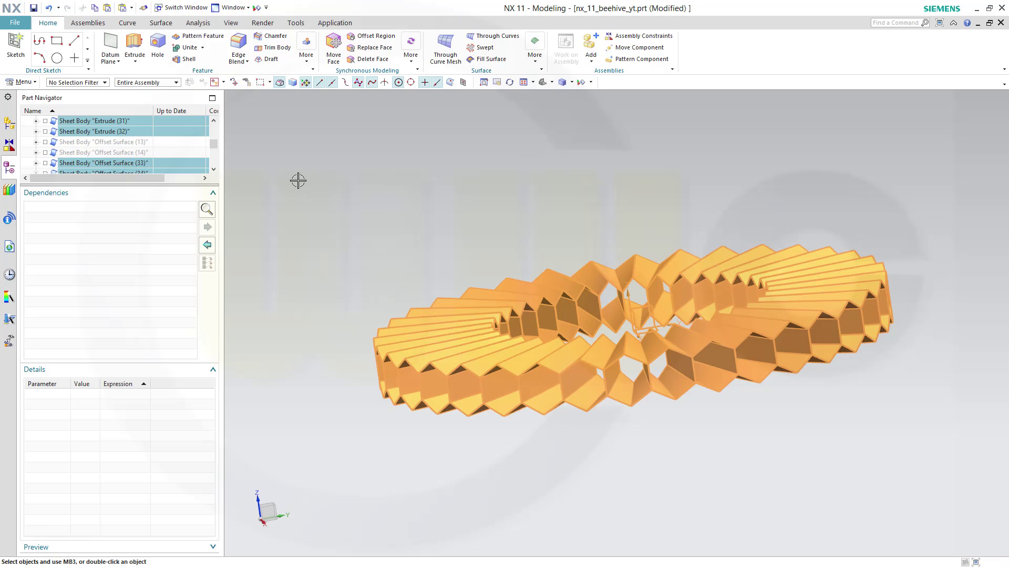
{"action": "scroll", "coordinate": [215, 148], "scroll_direction": "down", "scroll_amount": 5}
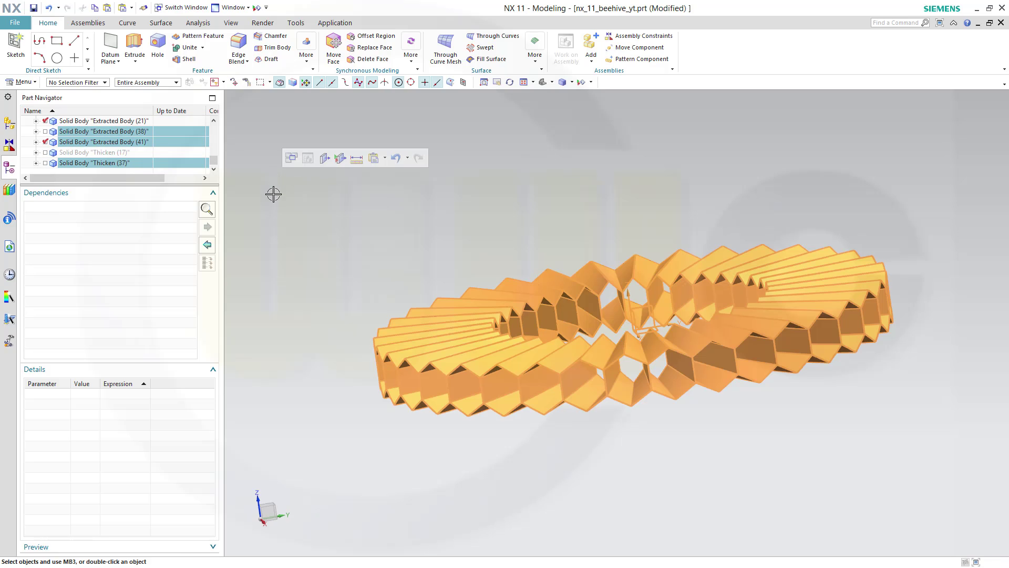
{"action": "key", "text": "Escape"}
{"action": "scroll", "coordinate": [263, 184], "scroll_direction": "up", "scroll_amount": 2}
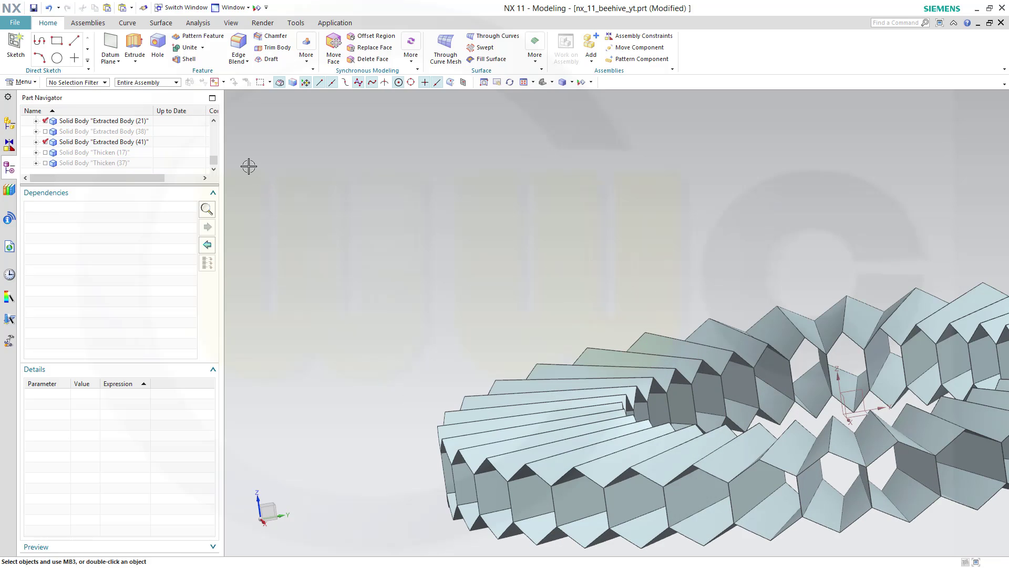
{"action": "scroll", "coordinate": [250, 167], "scroll_direction": "down", "scroll_amount": 2}
{"action": "left_click", "coordinate": [125, 142]}
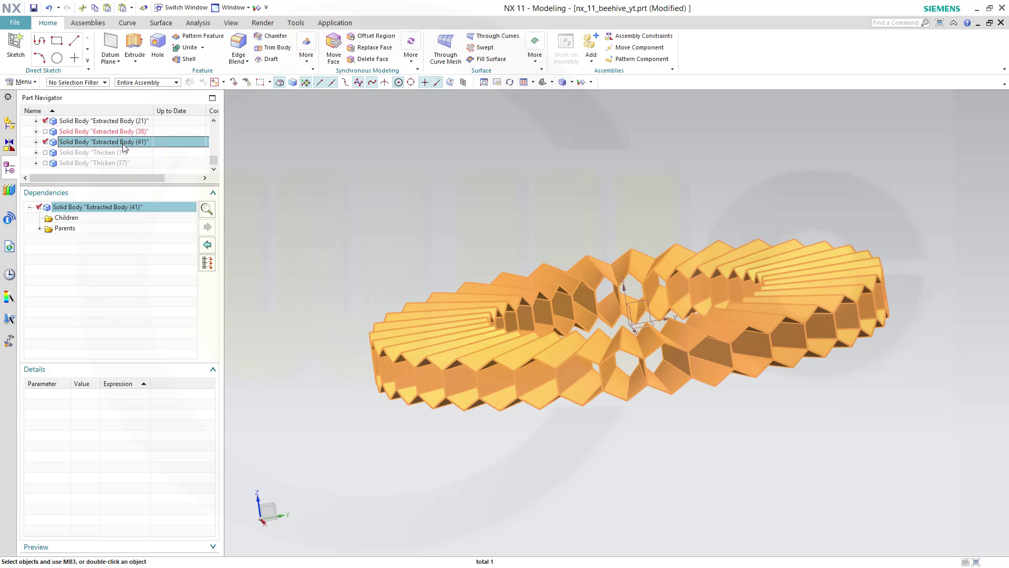
{"action": "key", "text": "Escape"}
{"action": "scroll", "coordinate": [323, 187], "scroll_direction": "up", "scroll_amount": 2}
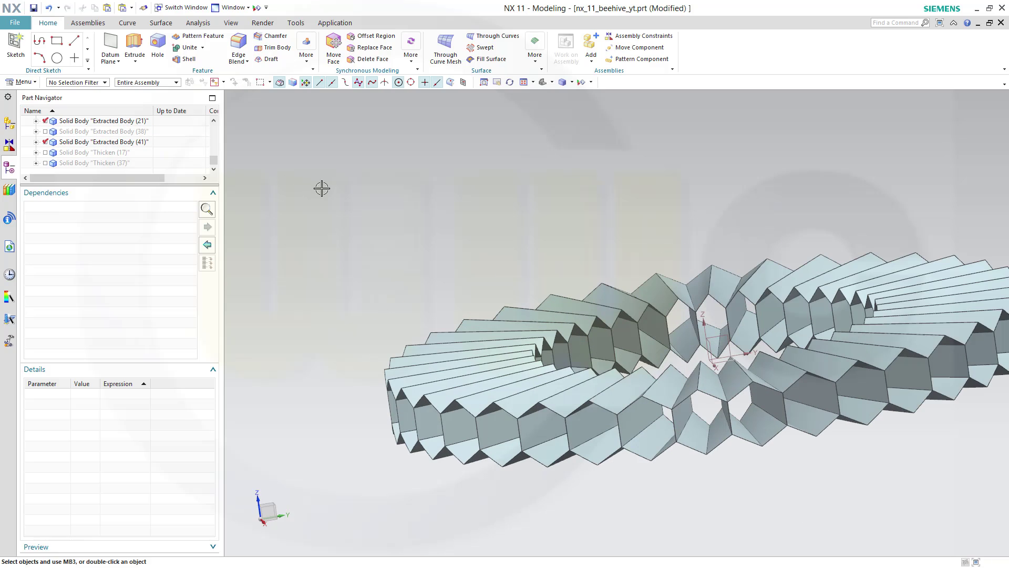
{"action": "scroll", "coordinate": [295, 189], "scroll_direction": "down", "scroll_amount": 3}
{"action": "scroll", "coordinate": [274, 182], "scroll_direction": "up", "scroll_amount": 1}
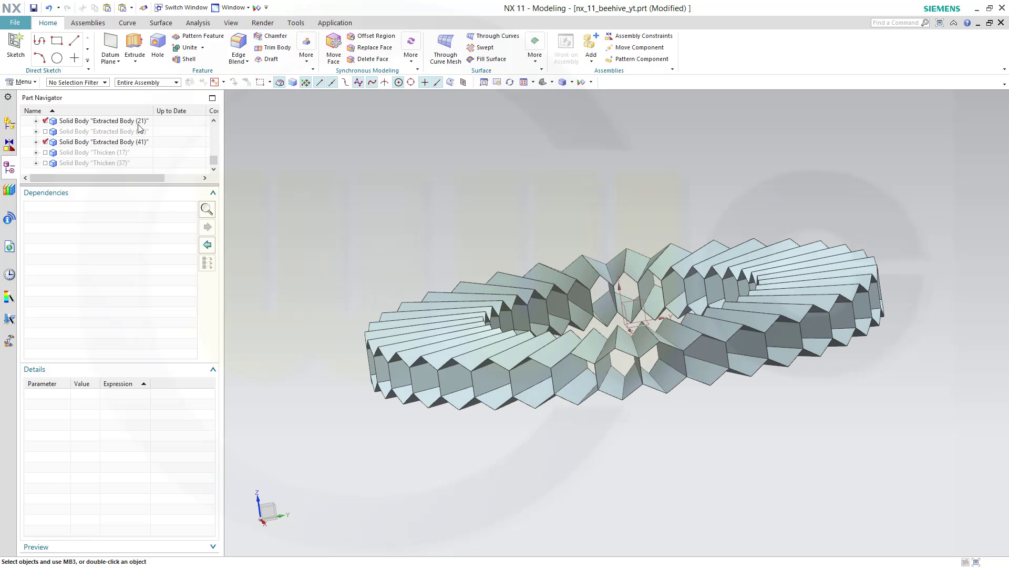
{"action": "right_click", "coordinate": [124, 109]}
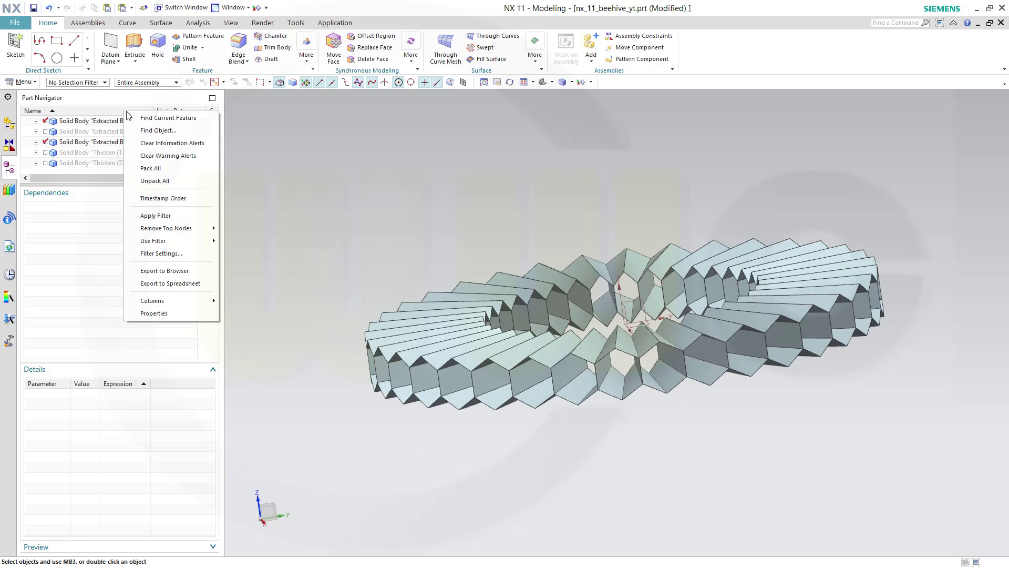
{"action": "left_click", "coordinate": [179, 202]}
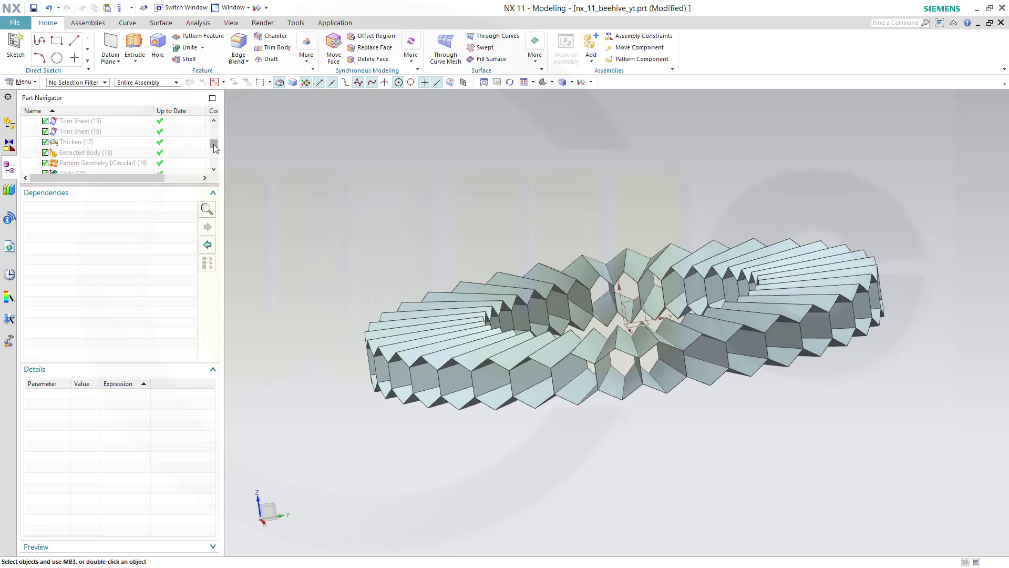
{"action": "left_click_drag", "start_coordinate": [214, 149], "coordinate": [213, 172]}
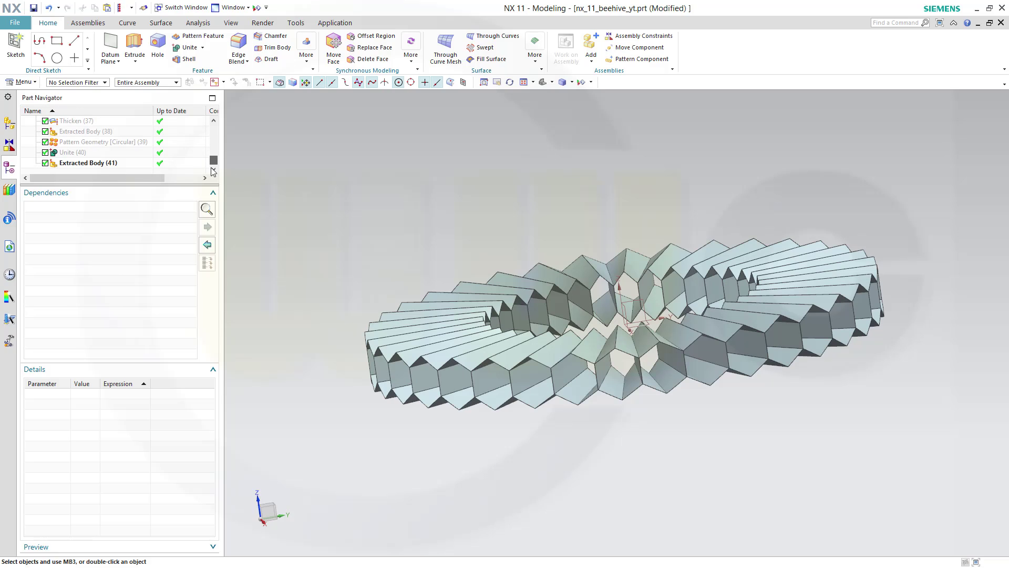
{"action": "left_click", "coordinate": [96, 164]}
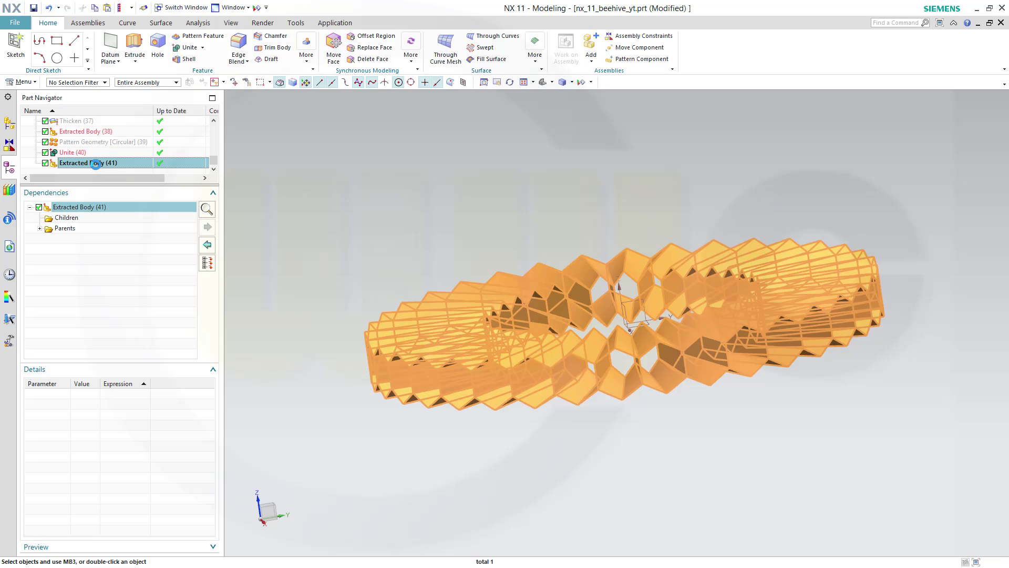
{"action": "left_click", "coordinate": [247, 153]}
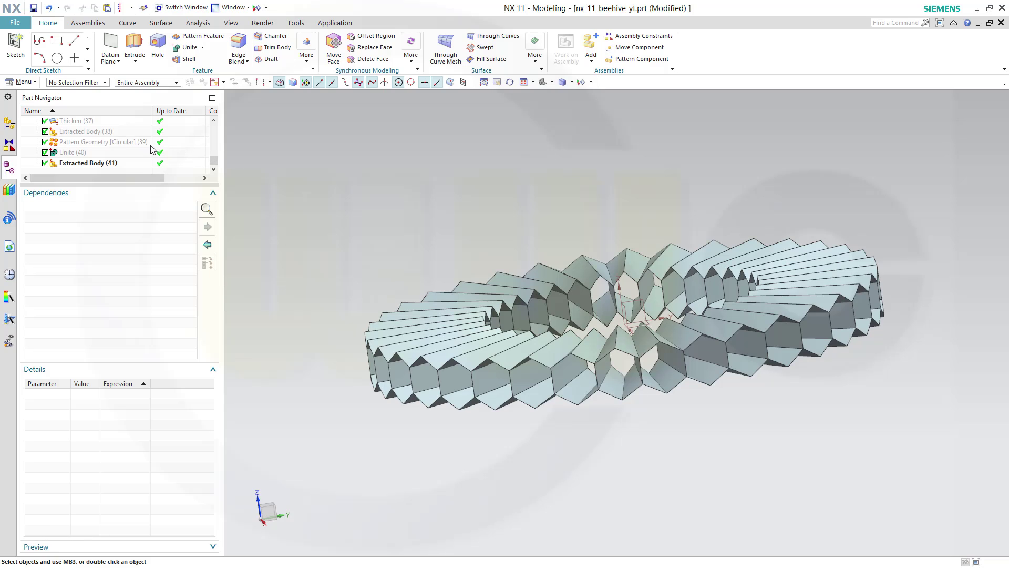
{"action": "right_click", "coordinate": [80, 113]}
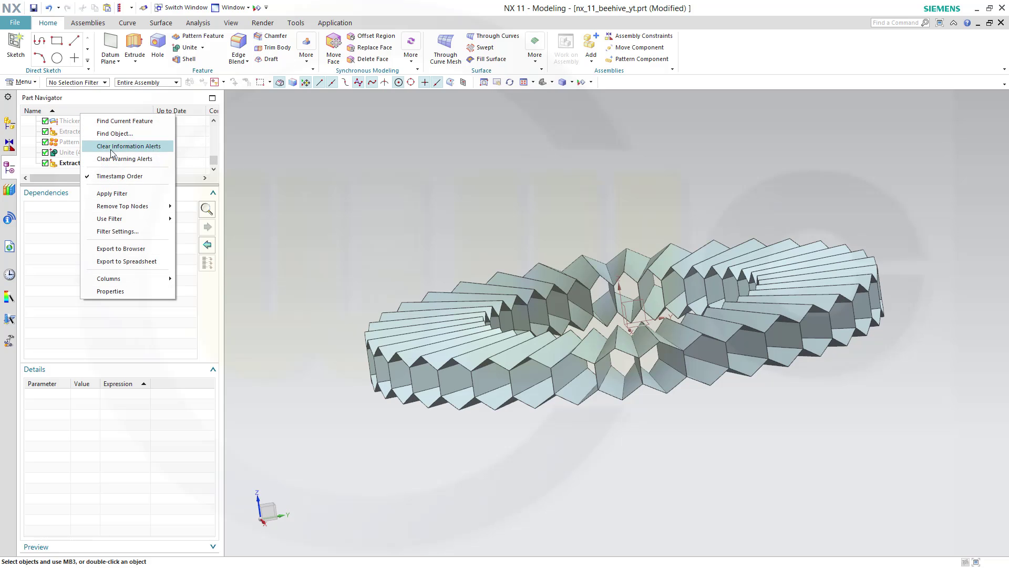
{"action": "left_click", "coordinate": [114, 175]}
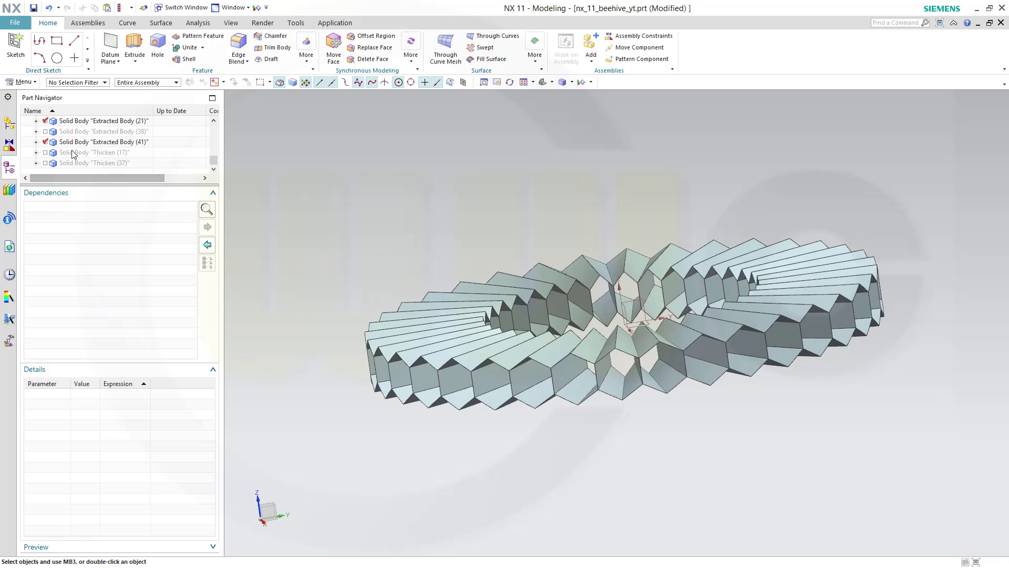
{"action": "scroll", "coordinate": [77, 145], "scroll_direction": "down", "scroll_amount": 1}
{"action": "left_click", "coordinate": [45, 142]}
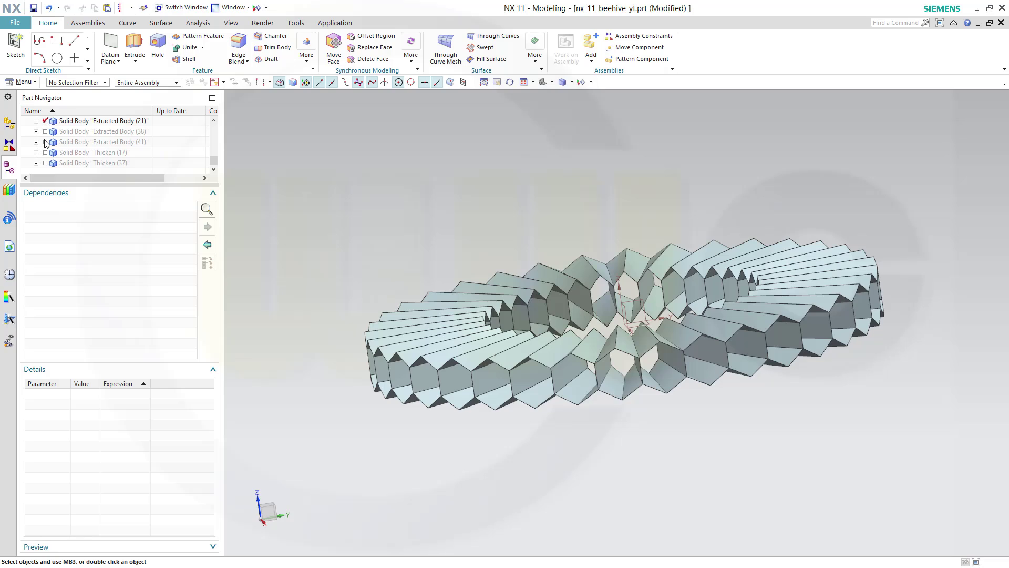
{"action": "left_click", "coordinate": [45, 142]}
{"action": "left_click", "coordinate": [45, 121]}
{"action": "left_click", "coordinate": [45, 121]}
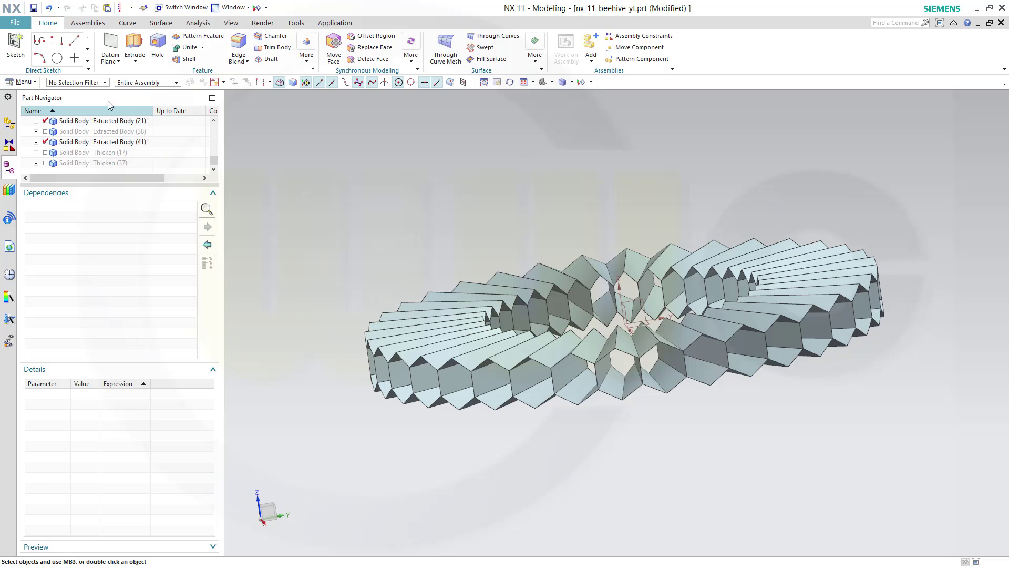
Set up Move Object on Extracted Body (41) as a Distance move along the Z axis
{"action": "left_click", "coordinate": [37, 84]}
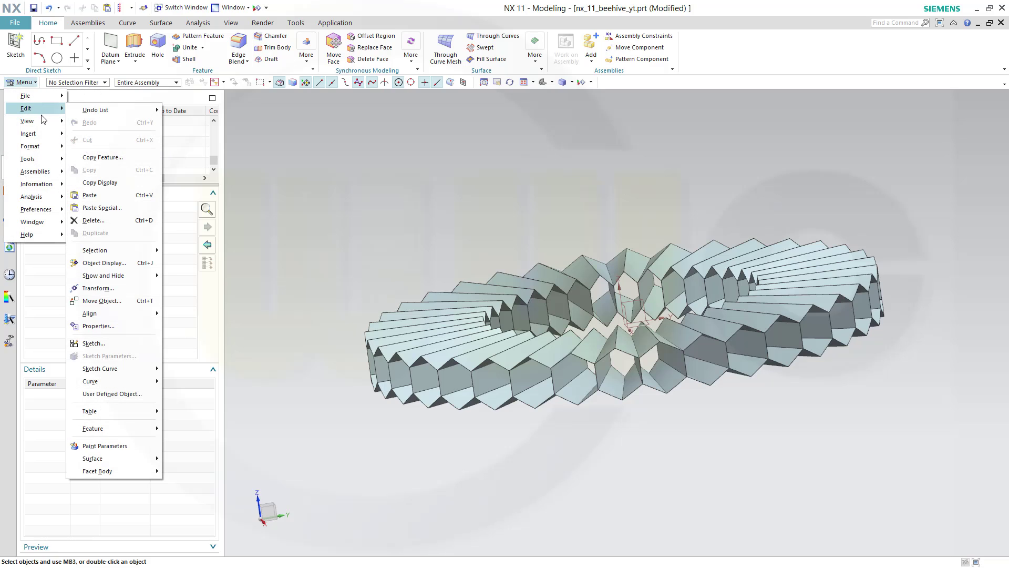
{"action": "left_click", "coordinate": [110, 301]}
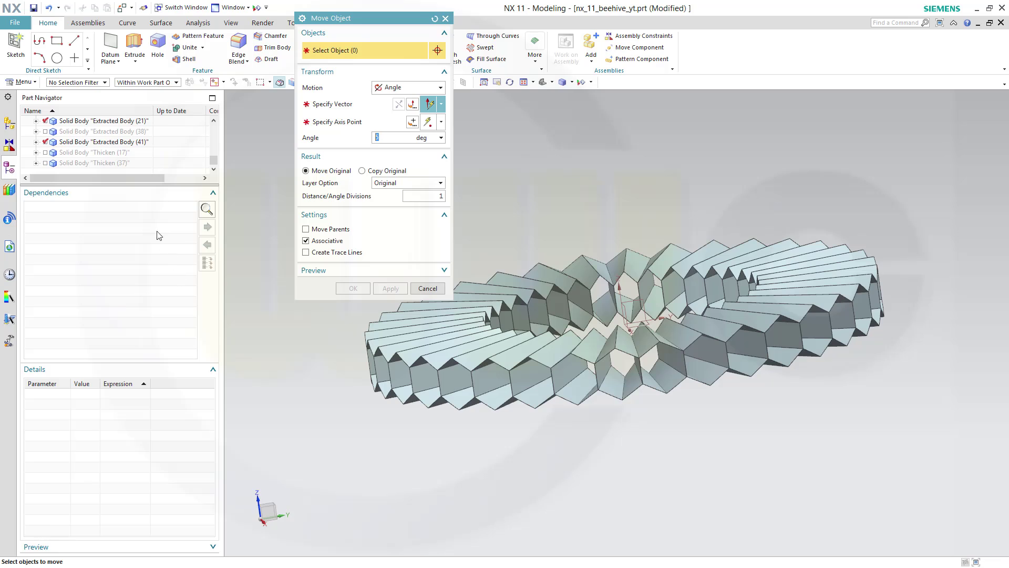
{"action": "left_click", "coordinate": [126, 145]}
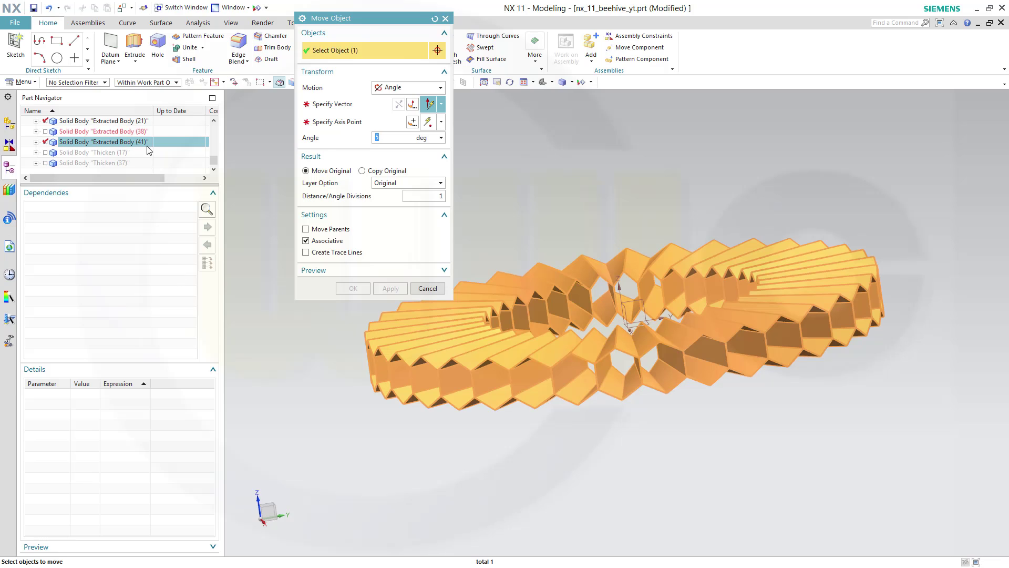
{"action": "left_click", "coordinate": [416, 88]}
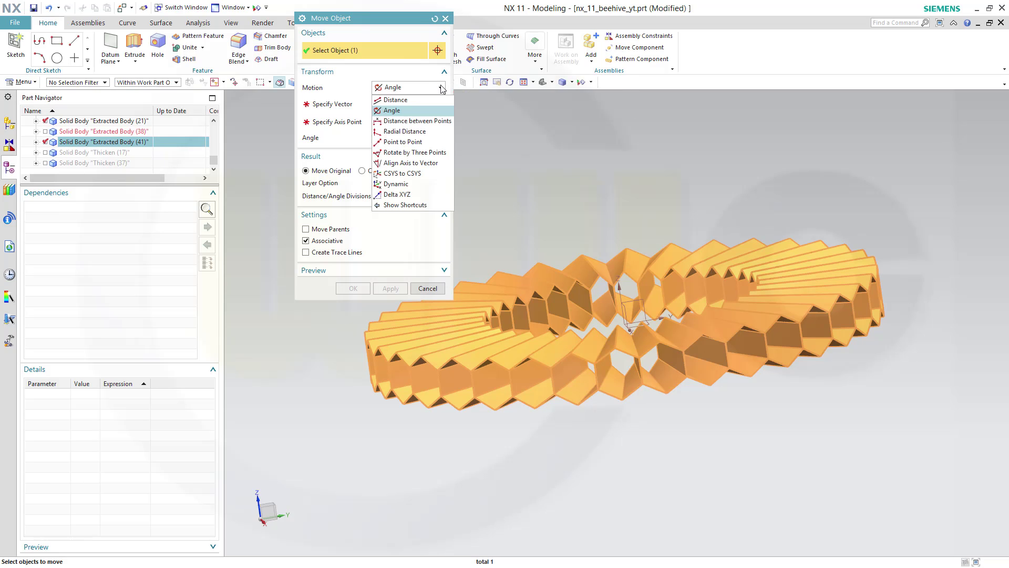
{"action": "left_click", "coordinate": [413, 101]}
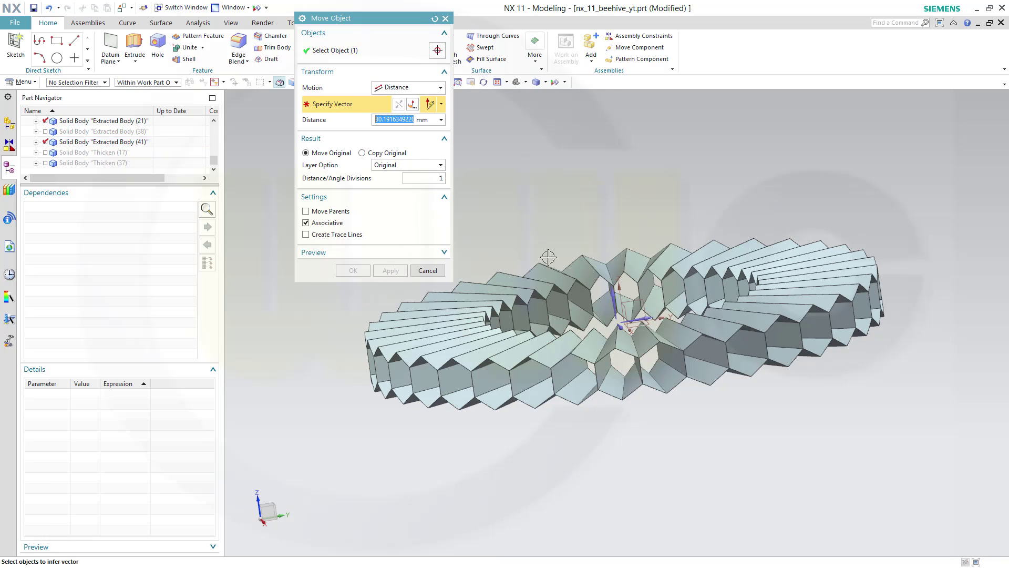
{"action": "left_click", "coordinate": [615, 290]}
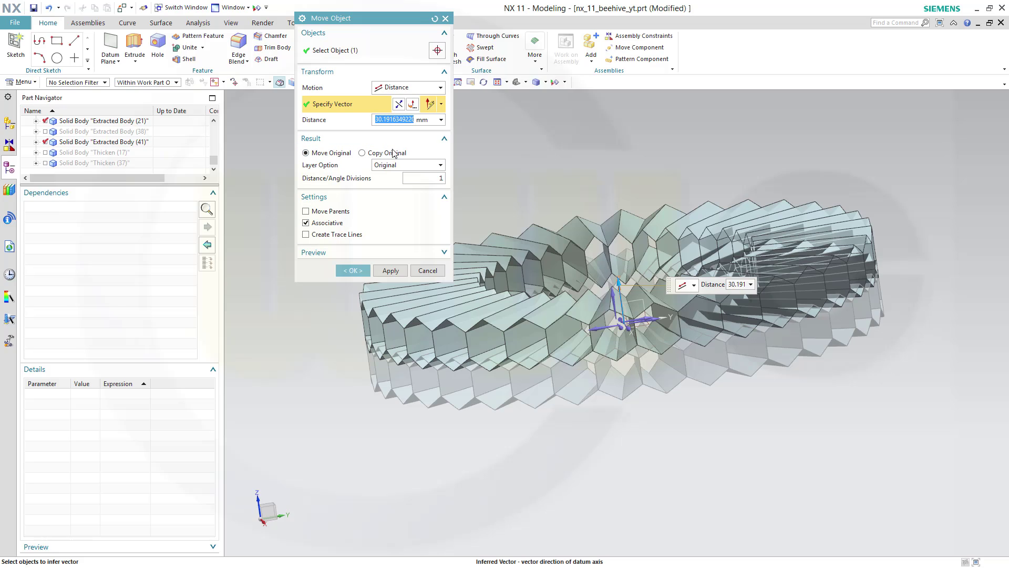
{"action": "left_click", "coordinate": [441, 120]}
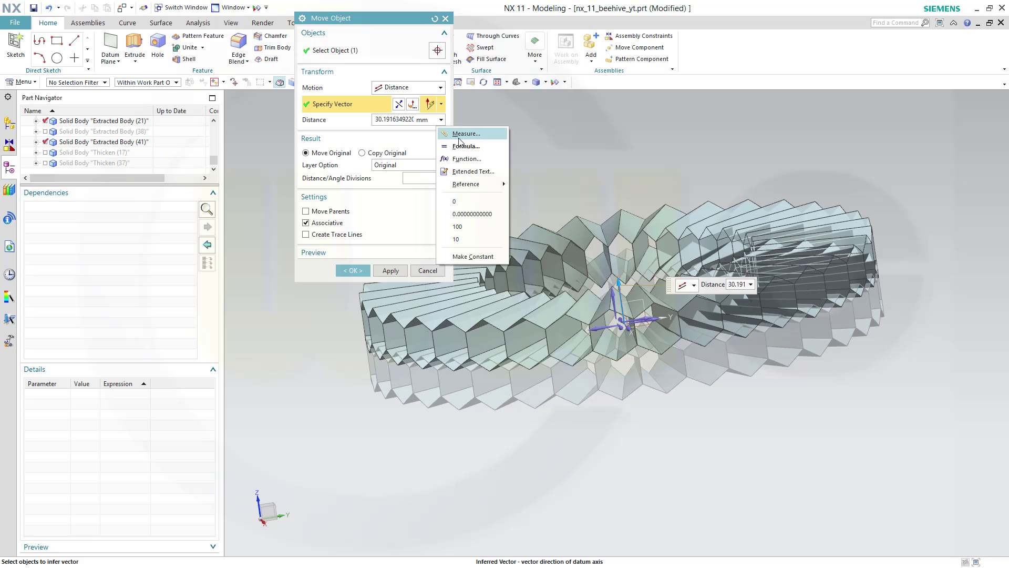
Start a projected-distance measurement for the move distance, directed along the Z axis
{"action": "left_click", "coordinate": [460, 134]}
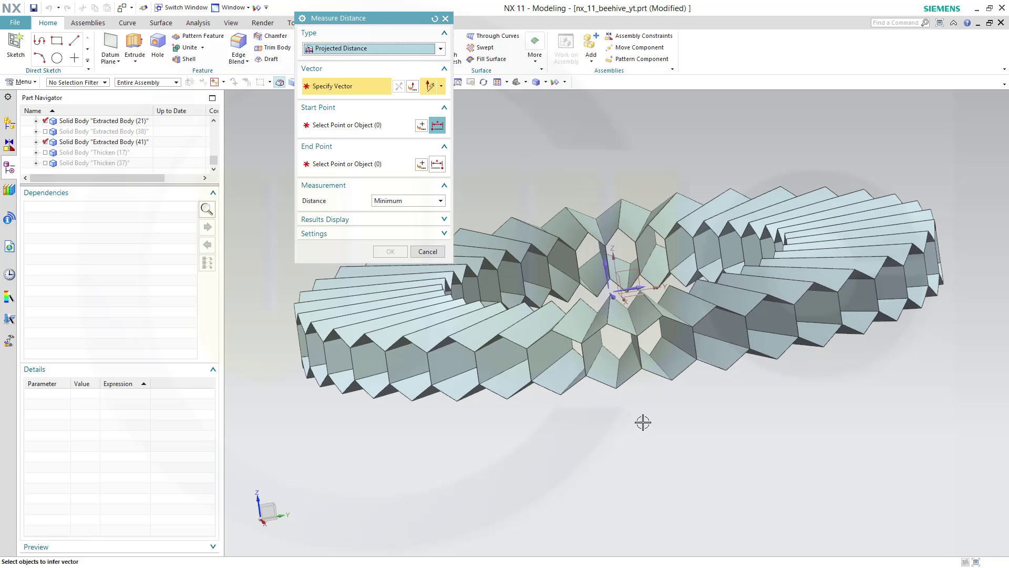
{"action": "scroll", "coordinate": [643, 421], "scroll_direction": "up", "scroll_amount": 2}
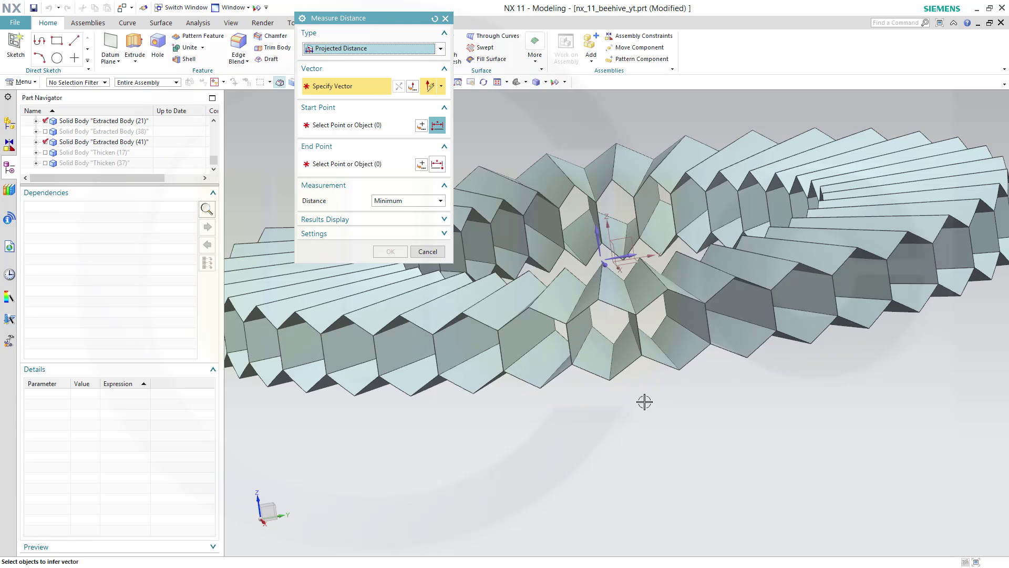
{"action": "scroll", "coordinate": [613, 428], "scroll_direction": "up", "scroll_amount": 1}
{"action": "scroll", "coordinate": [591, 329], "scroll_direction": "up", "scroll_amount": 1}
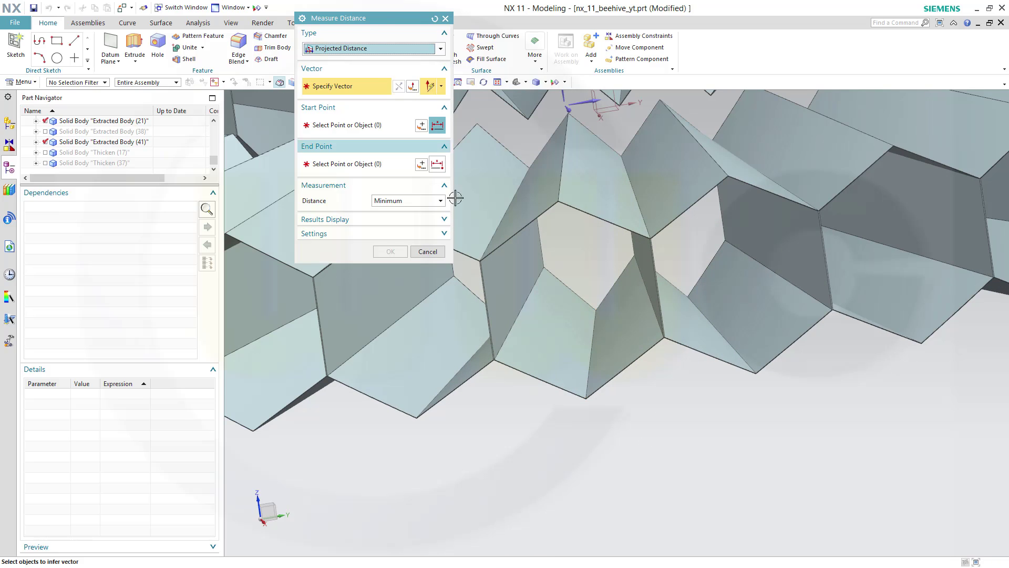
{"action": "scroll", "coordinate": [633, 444], "scroll_direction": "up", "scroll_amount": 1}
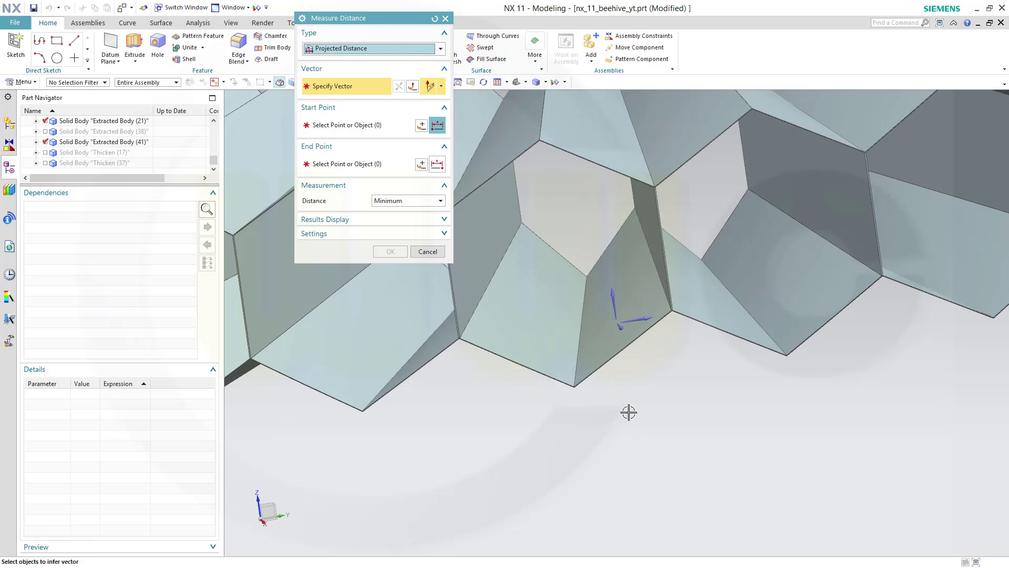
{"action": "scroll", "coordinate": [630, 412], "scroll_direction": "up", "scroll_amount": 2}
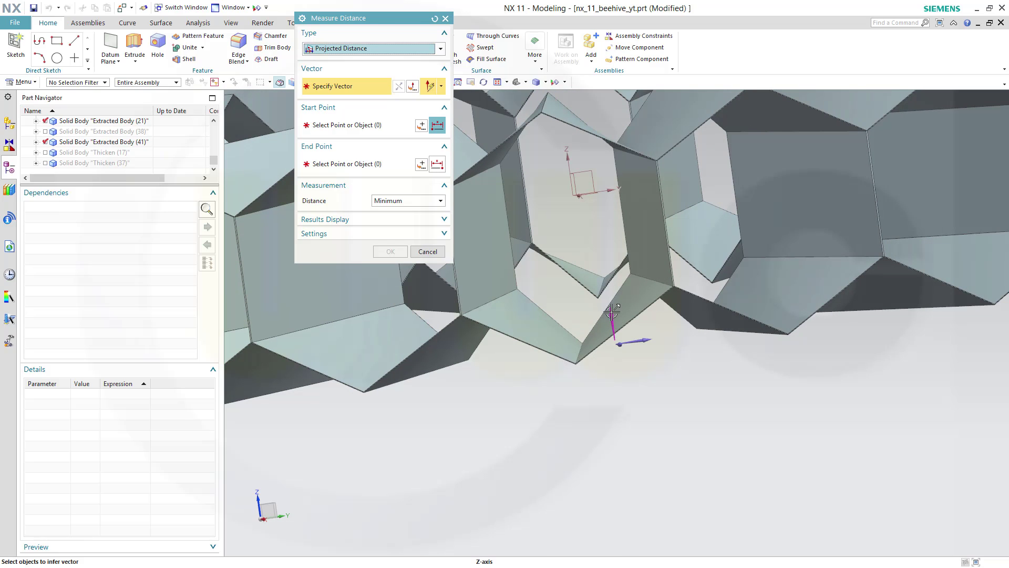
{"action": "left_click", "coordinate": [612, 313]}
{"action": "middle_click_drag", "start_coordinate": [673, 360], "coordinate": [682, 457], "text": "shift"}
{"action": "scroll", "coordinate": [685, 458], "scroll_direction": "up", "scroll_amount": 2}
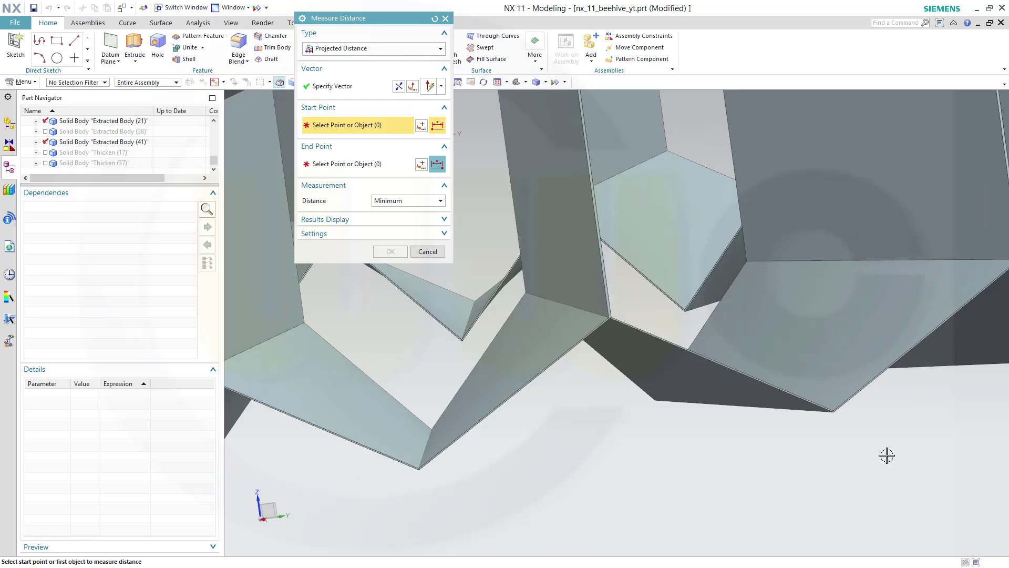
{"action": "scroll", "coordinate": [885, 453], "scroll_direction": "up", "scroll_amount": 4}
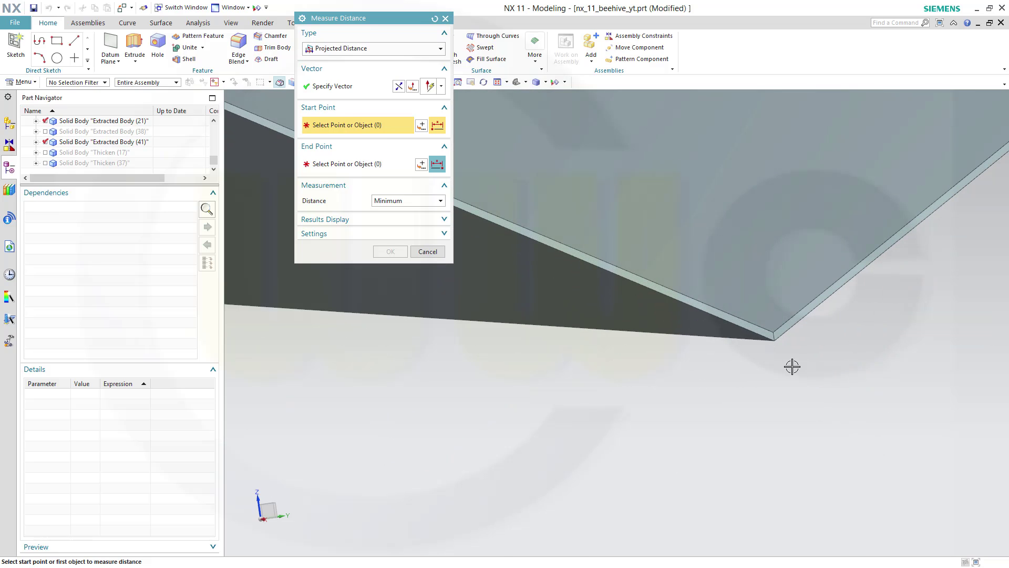
Measure from the corner vertex to the cell edge and accept 30.1916 mm as the distance
{"action": "left_click", "coordinate": [775, 340]}
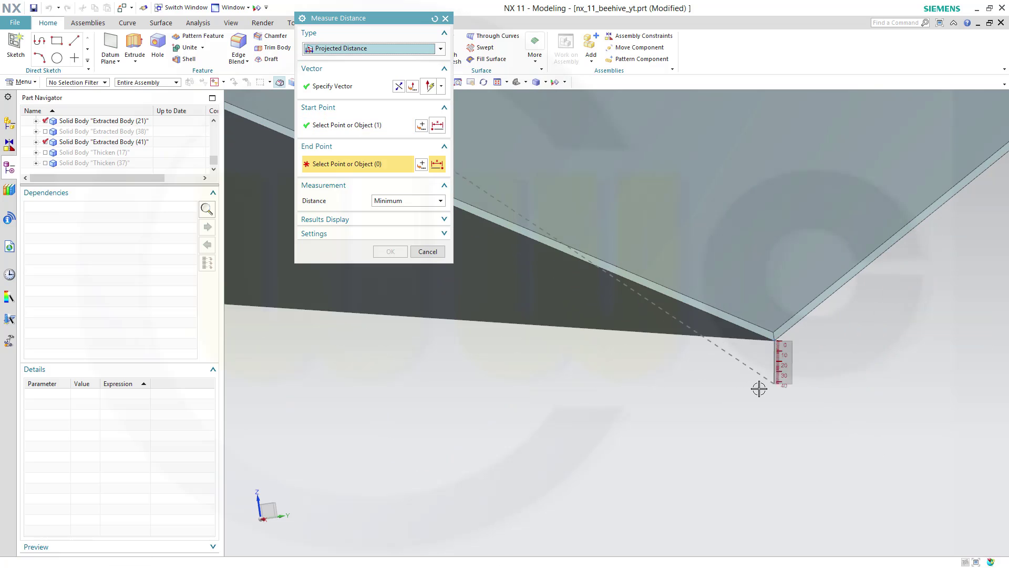
{"action": "scroll", "coordinate": [737, 388], "scroll_direction": "down", "scroll_amount": 4}
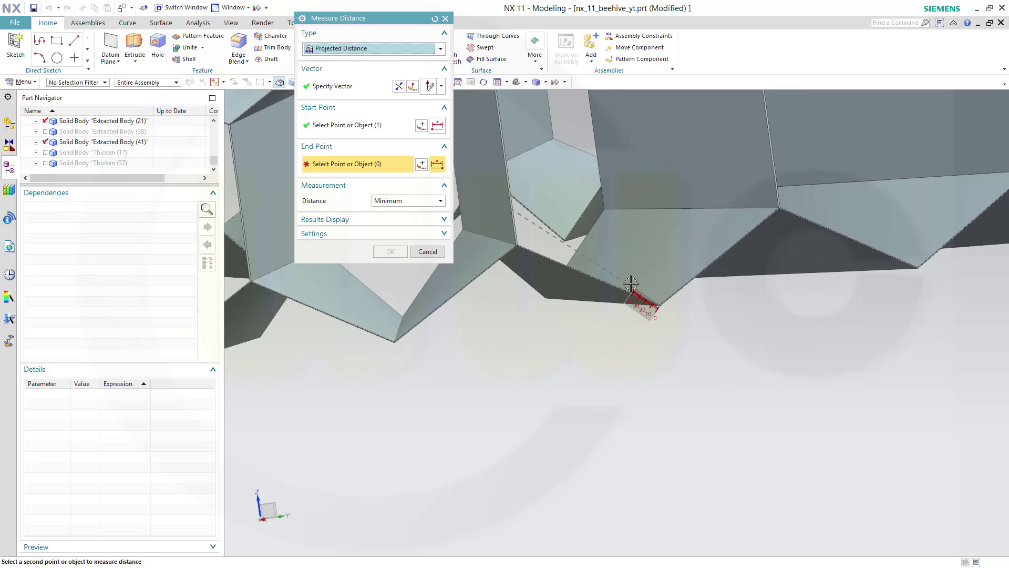
{"action": "scroll", "coordinate": [673, 368], "scroll_direction": "up", "scroll_amount": 5}
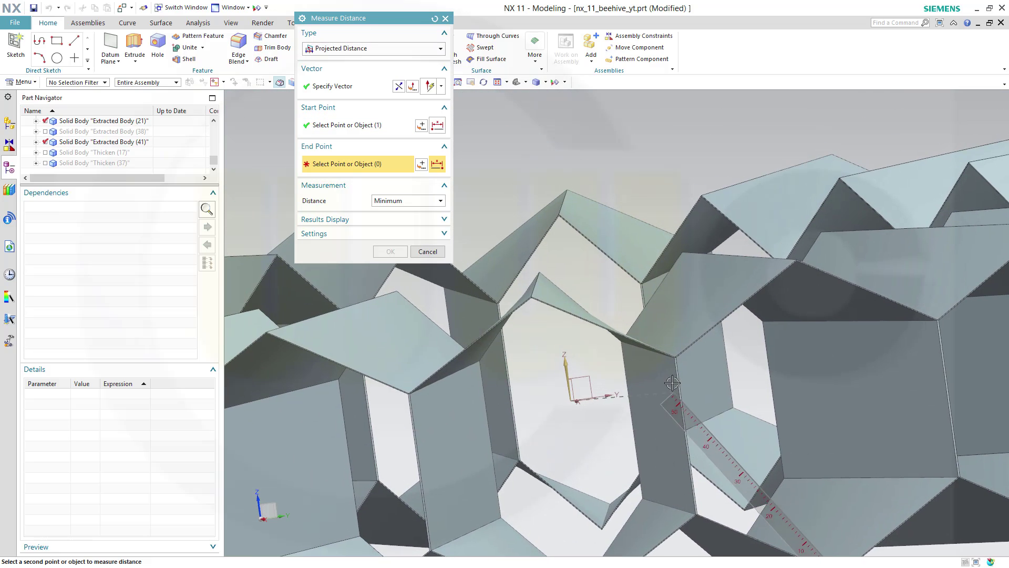
{"action": "scroll", "coordinate": [673, 376], "scroll_direction": "up", "scroll_amount": 5}
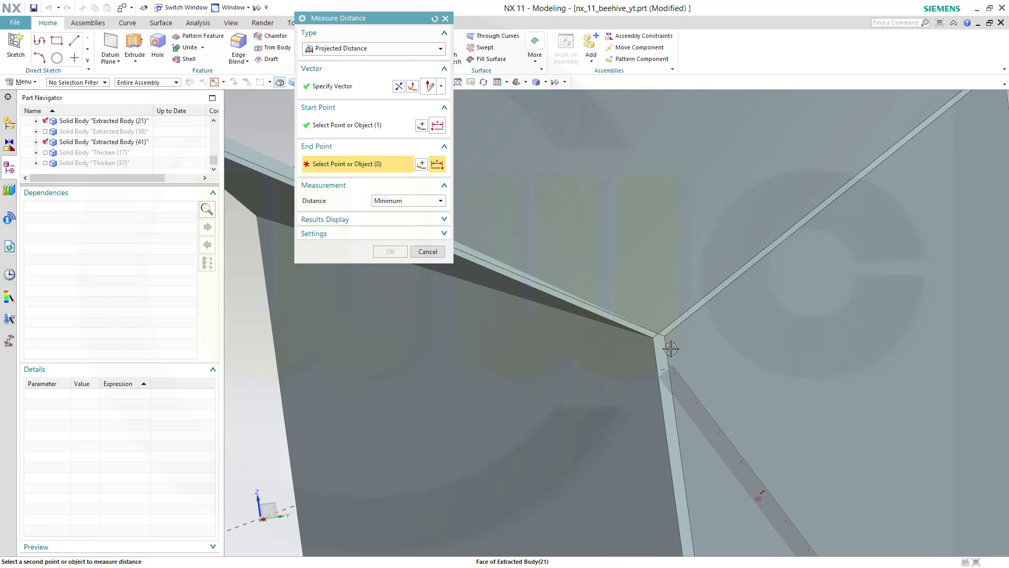
{"action": "left_click", "coordinate": [654, 333]}
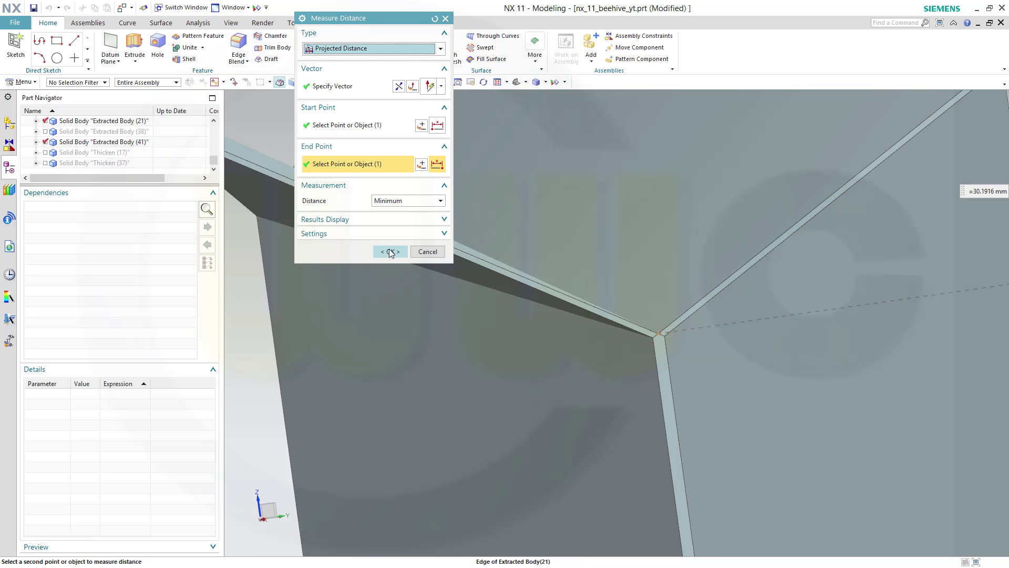
{"action": "left_click", "coordinate": [390, 252]}
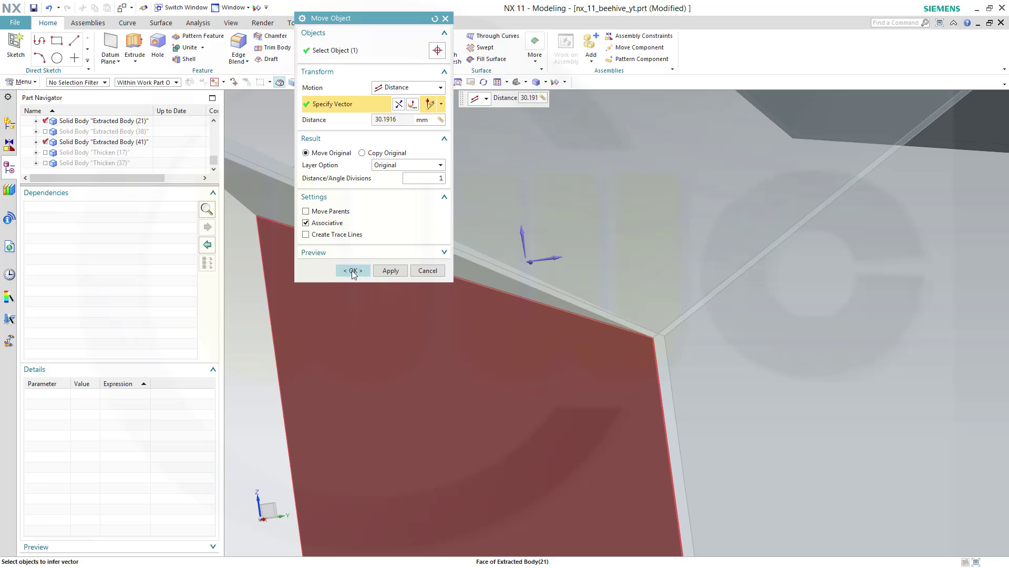
Apply the 30.1916 mm Z-axis move to the second honeycomb ring
{"action": "left_click", "coordinate": [352, 271]}
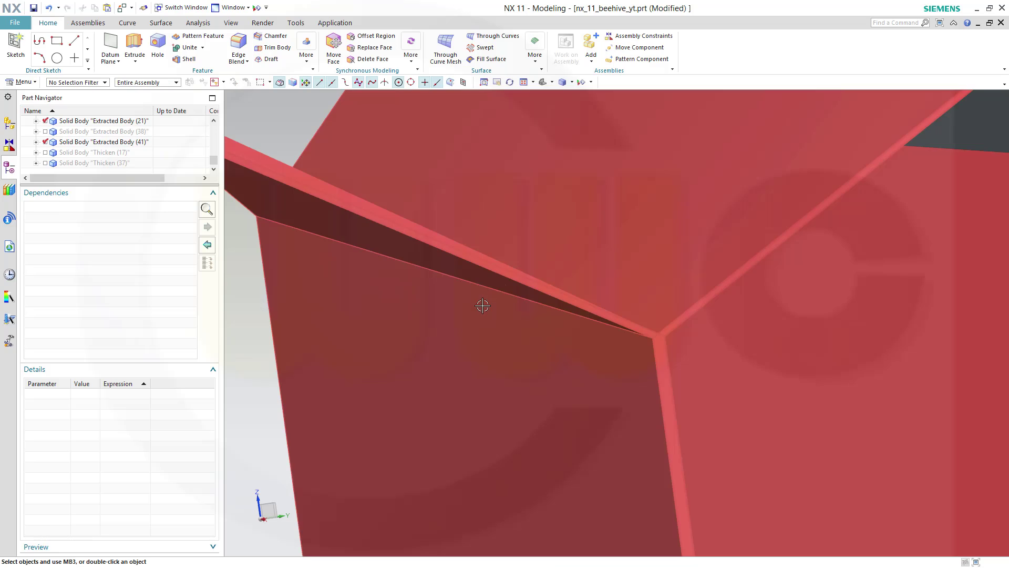
{"action": "scroll", "coordinate": [483, 305], "scroll_direction": "down", "scroll_amount": 10}
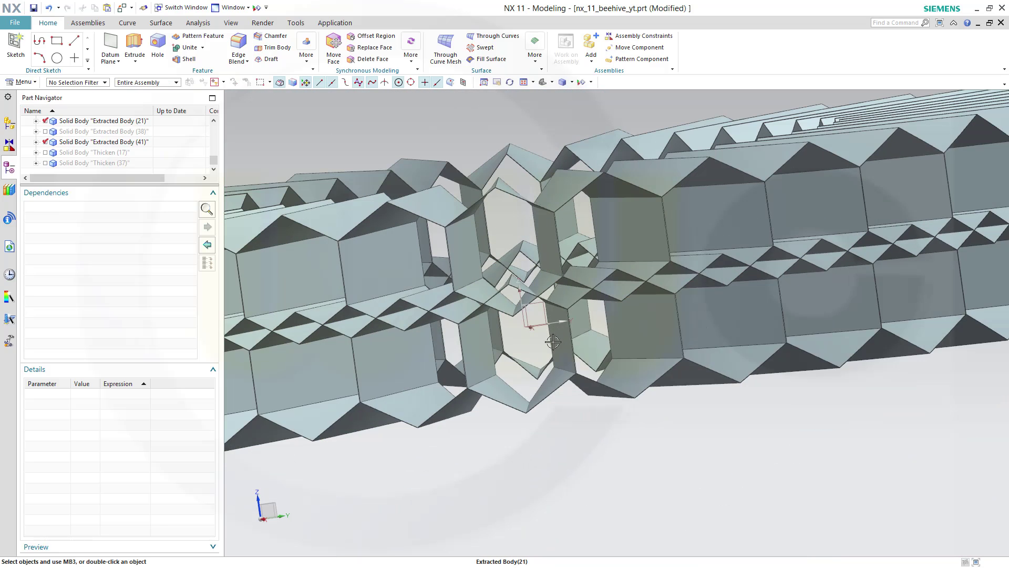
{"action": "middle_click_drag", "start_coordinate": [539, 343], "coordinate": [508, 363]}
{"action": "scroll", "coordinate": [508, 362], "scroll_direction": "up", "scroll_amount": 5}
{"action": "scroll", "coordinate": [507, 363], "scroll_direction": "down", "scroll_amount": 8}
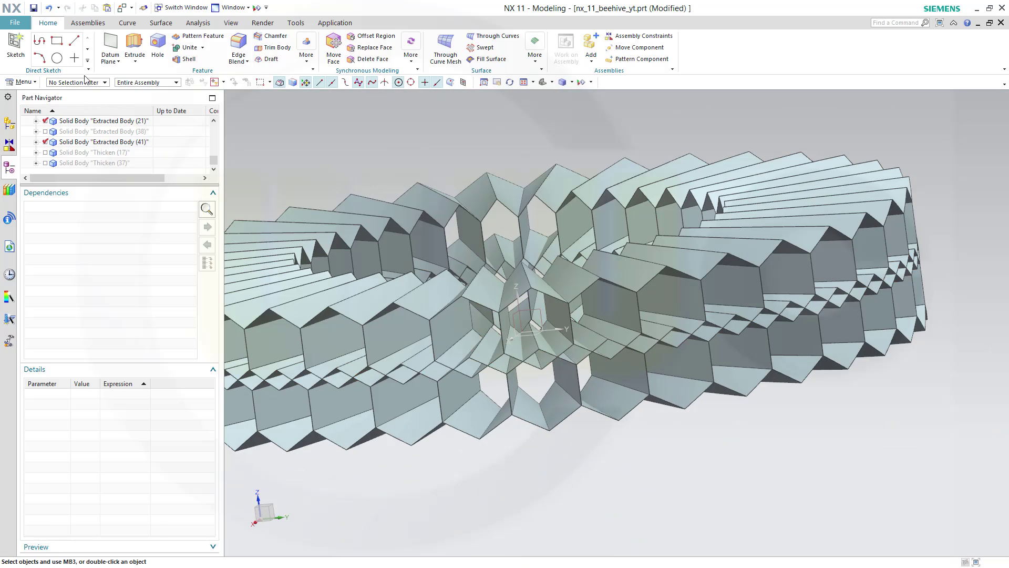
Rotate the upper ring, Extracted Body (41), 5 degrees about the datum Z axis
{"action": "left_click", "coordinate": [123, 7]}
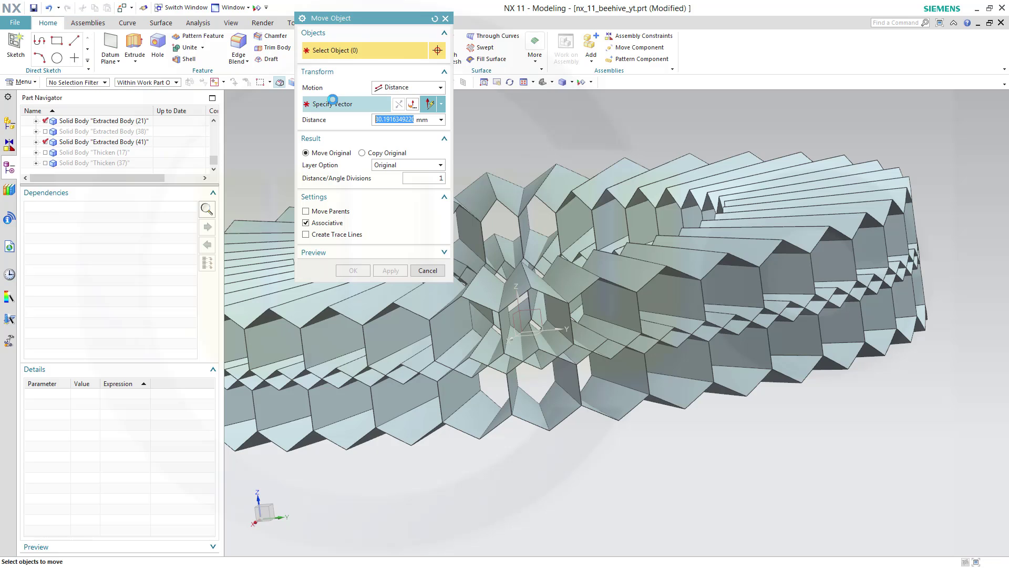
{"action": "left_click", "coordinate": [435, 88]}
{"action": "left_click", "coordinate": [394, 103]}
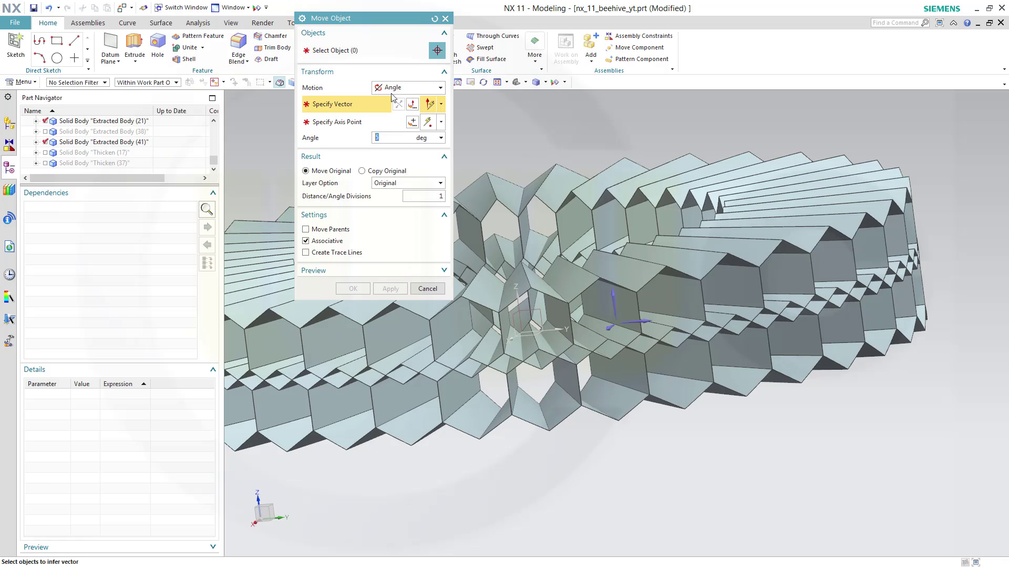
{"action": "left_click", "coordinate": [355, 51]}
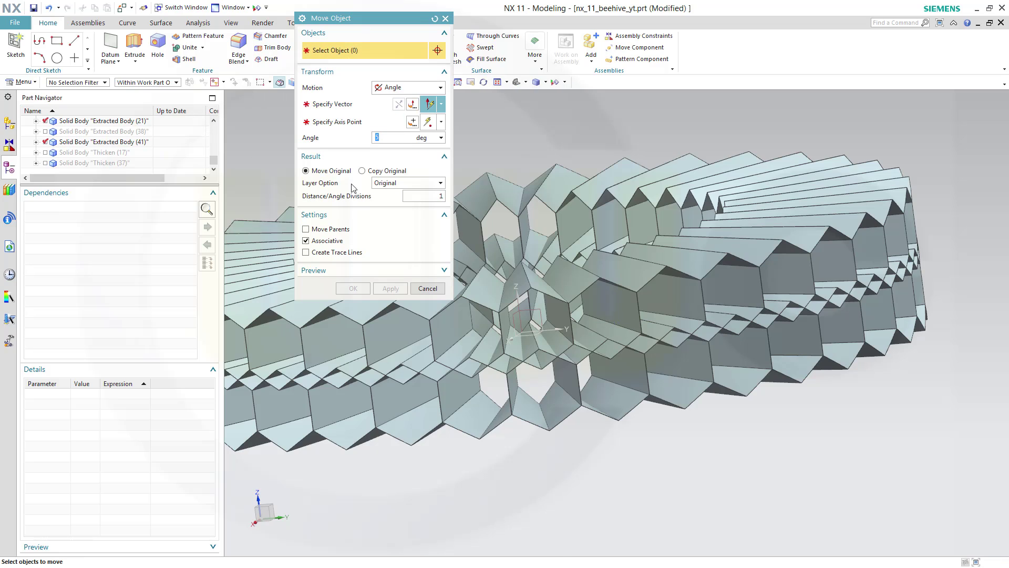
{"action": "left_click", "coordinate": [592, 199]}
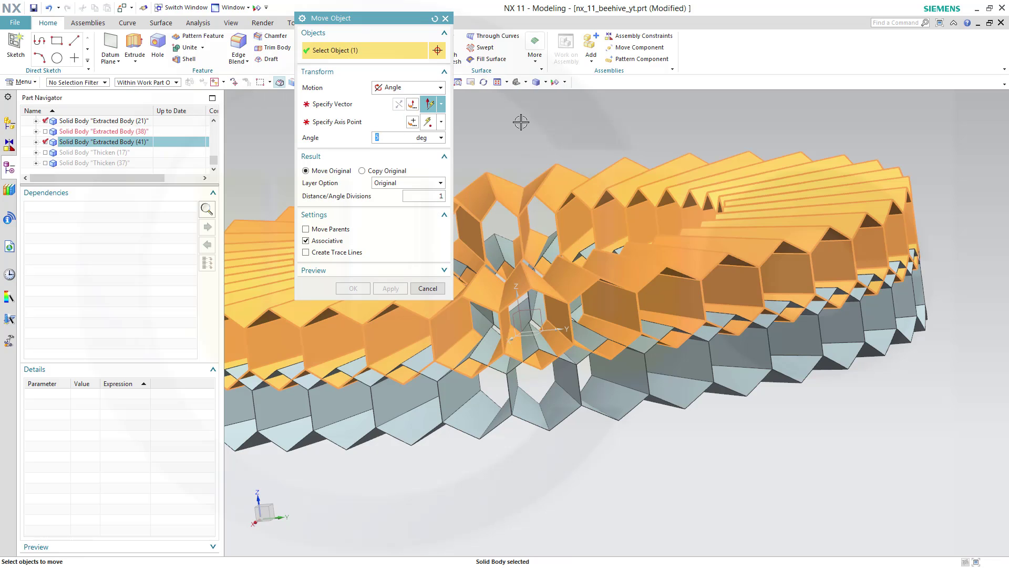
{"action": "left_click", "coordinate": [430, 105]}
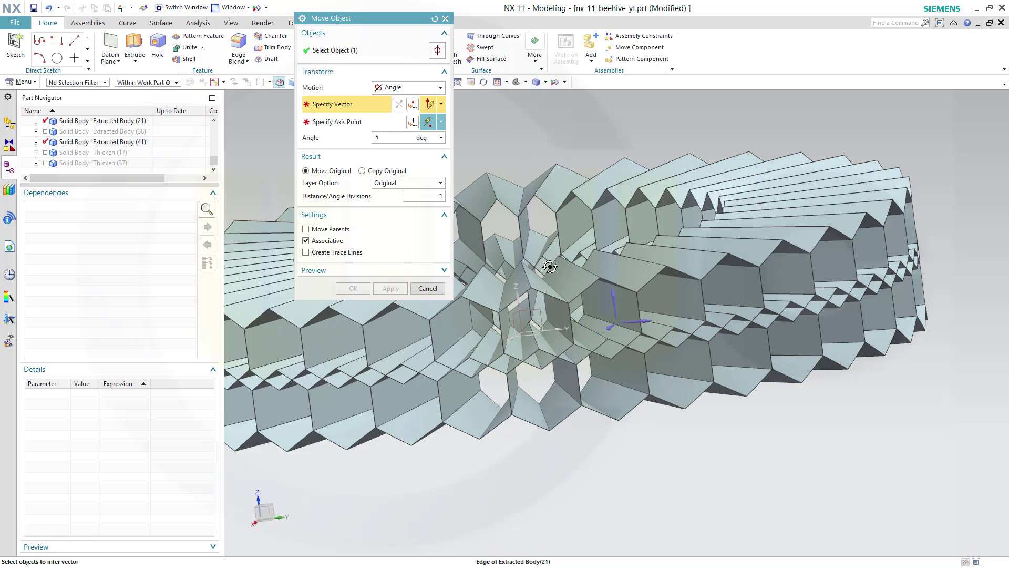
{"action": "middle_click_drag", "start_coordinate": [549, 268], "coordinate": [527, 288]}
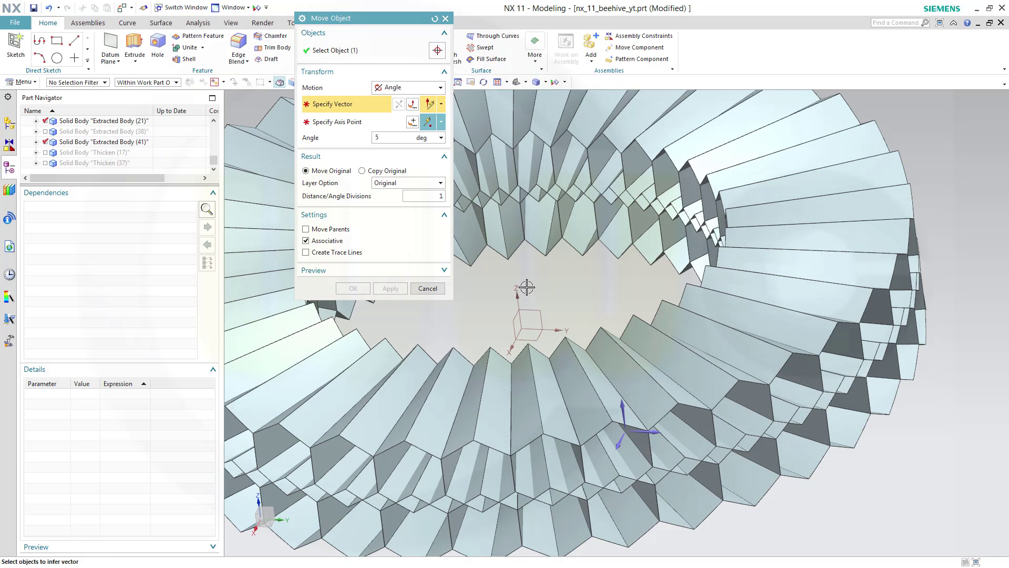
{"action": "left_click", "coordinate": [560, 268]}
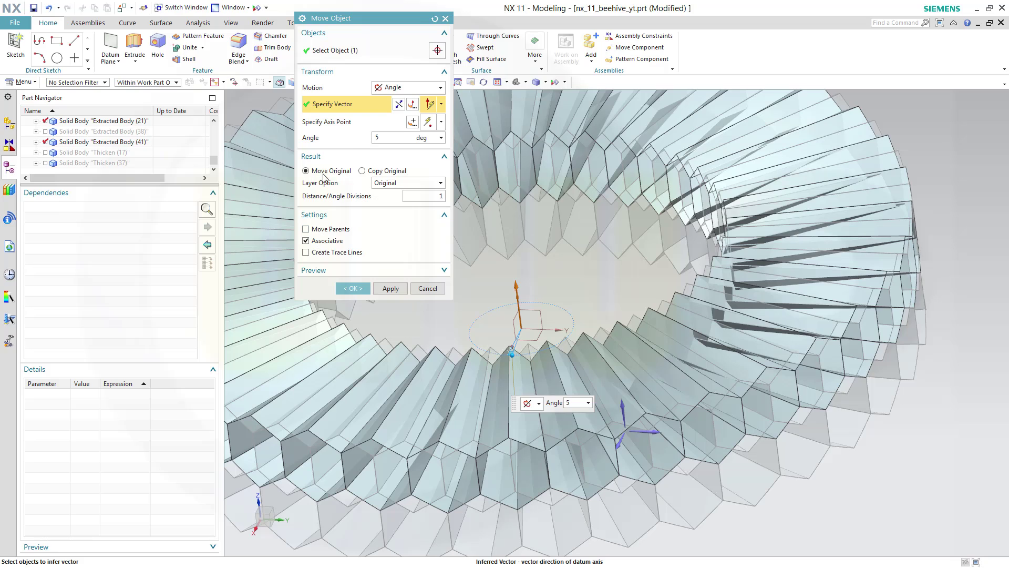
{"action": "left_click", "coordinate": [354, 288]}
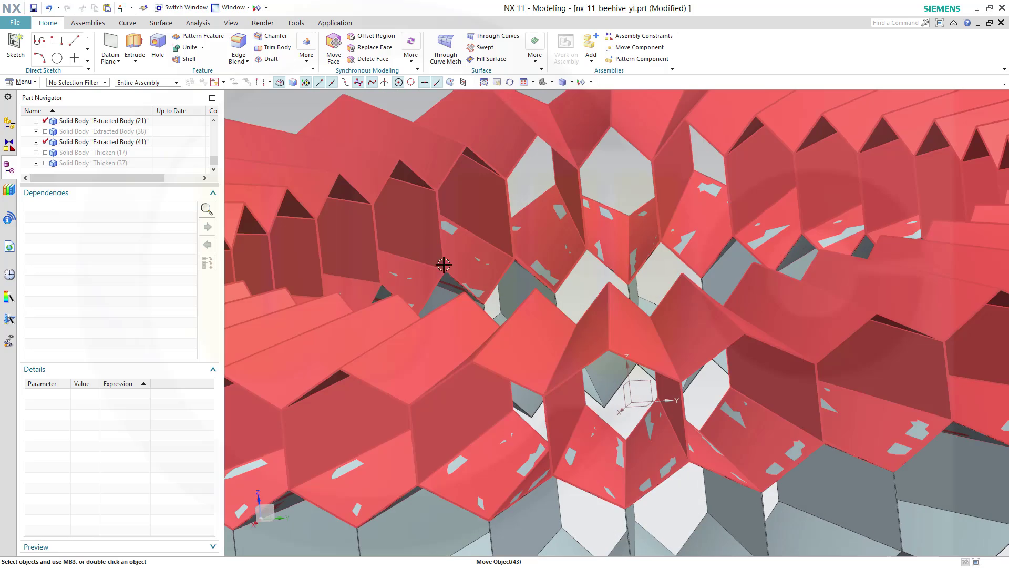
{"action": "key", "text": "ctrl+f"}
{"action": "middle_click_drag", "start_coordinate": [564, 414], "coordinate": [507, 353]}
{"action": "scroll", "coordinate": [507, 354], "scroll_direction": "up", "scroll_amount": 2}
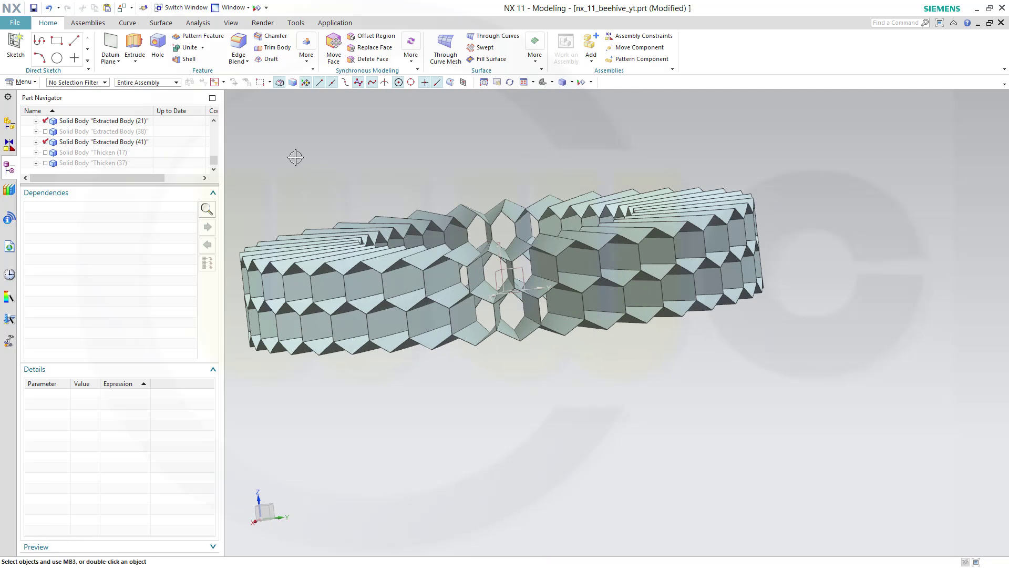
Unite the lower ring as target with the upper ring as tool into one solid
{"action": "left_click", "coordinate": [188, 47]}
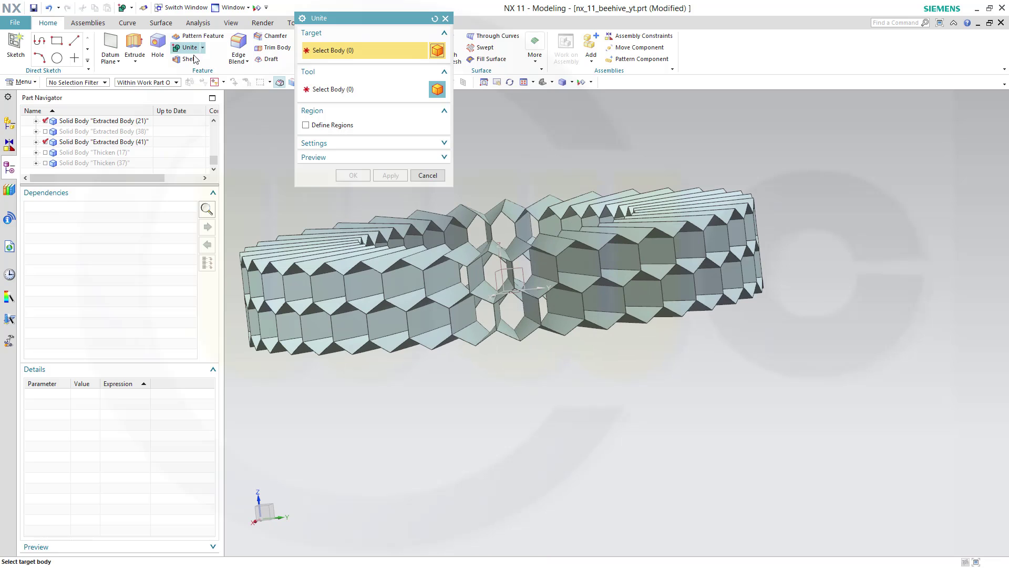
{"action": "left_click", "coordinate": [374, 334]}
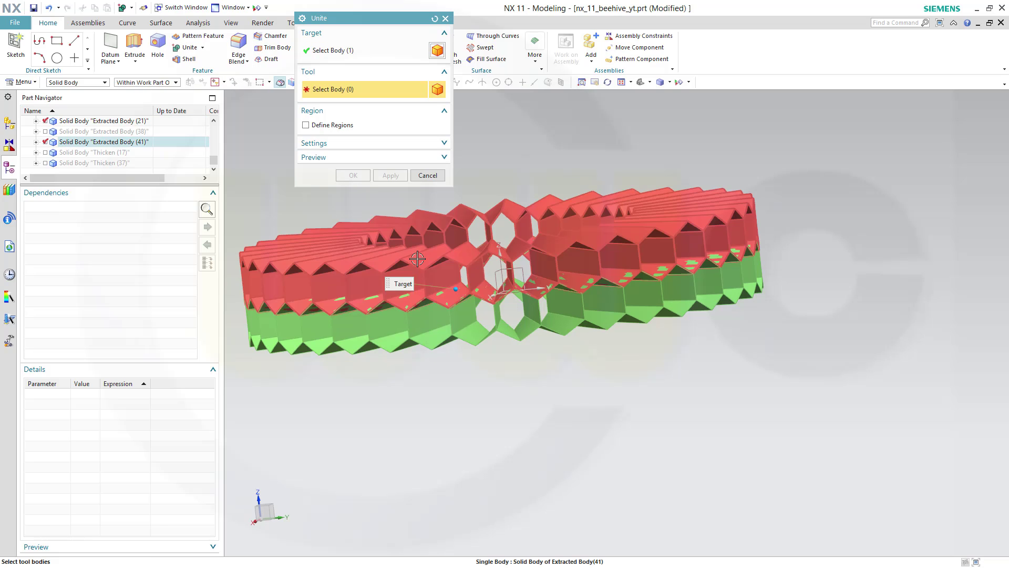
{"action": "left_click", "coordinate": [417, 259]}
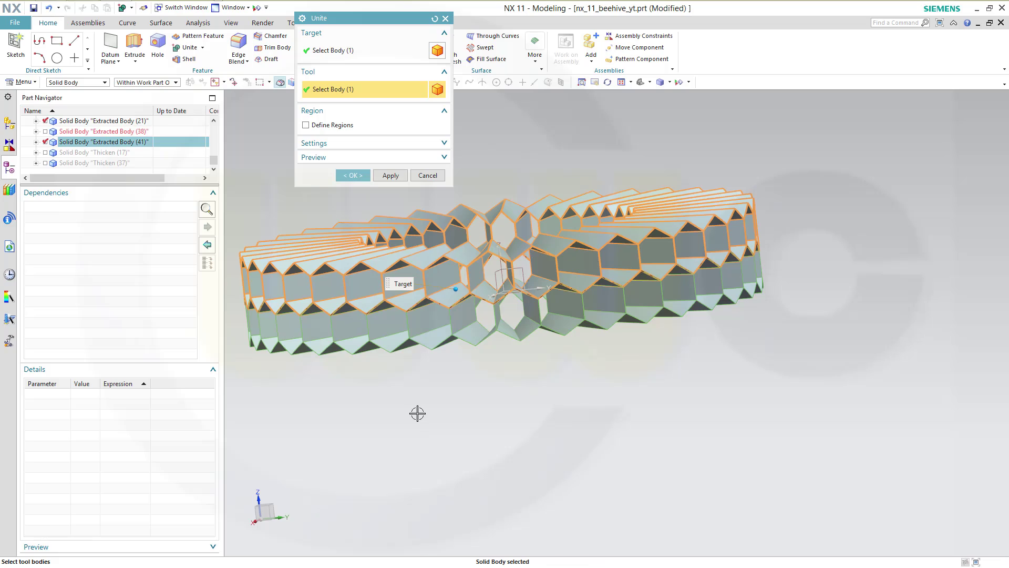
{"action": "left_click", "coordinate": [348, 177]}
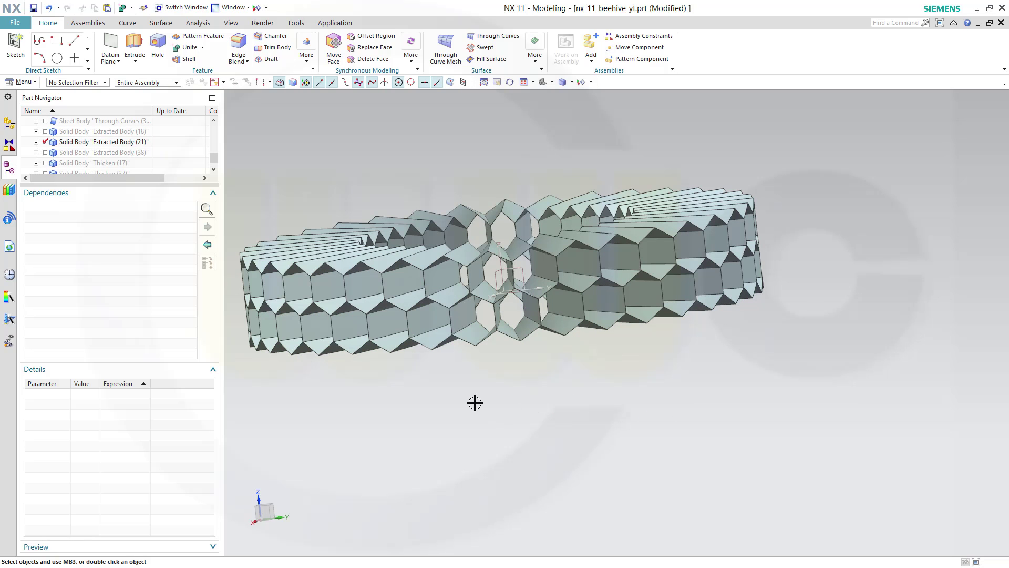
Orbit to an oblique view of the double ring and open the Feature More gallery
{"action": "mouse_move", "coordinate": [475, 399]}
{"action": "middle_mouse_down"}
{"action": "mouse_move", "coordinate": [480, 392]}
{"action": "mouse_move", "coordinate": [490, 409]}
{"action": "mouse_move", "coordinate": [488, 391]}
{"action": "middle_mouse_up"}
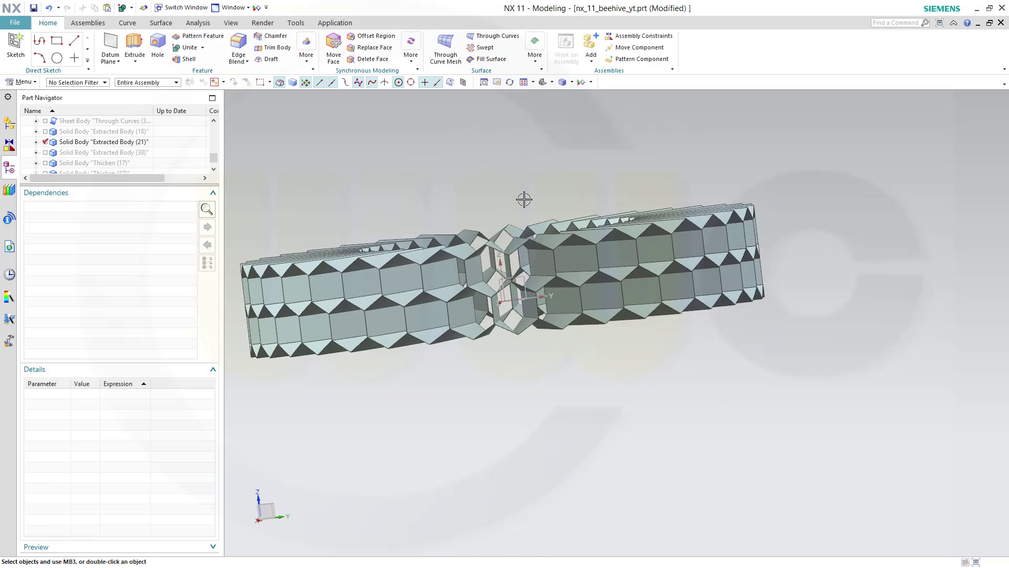
{"action": "middle_click_drag", "start_coordinate": [525, 199], "coordinate": [500, 198]}
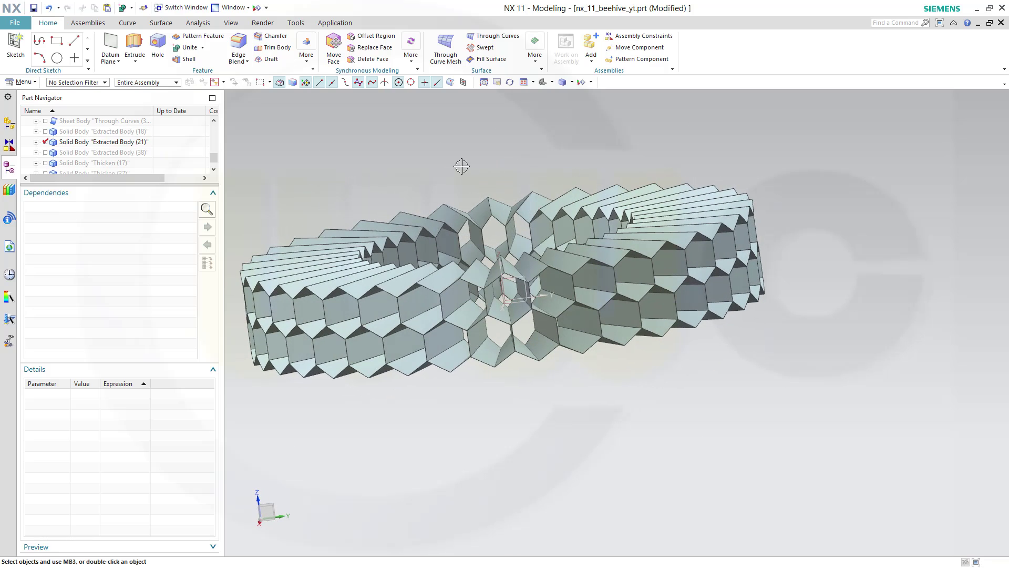
{"action": "middle_click_drag", "start_coordinate": [461, 166], "coordinate": [642, 204]}
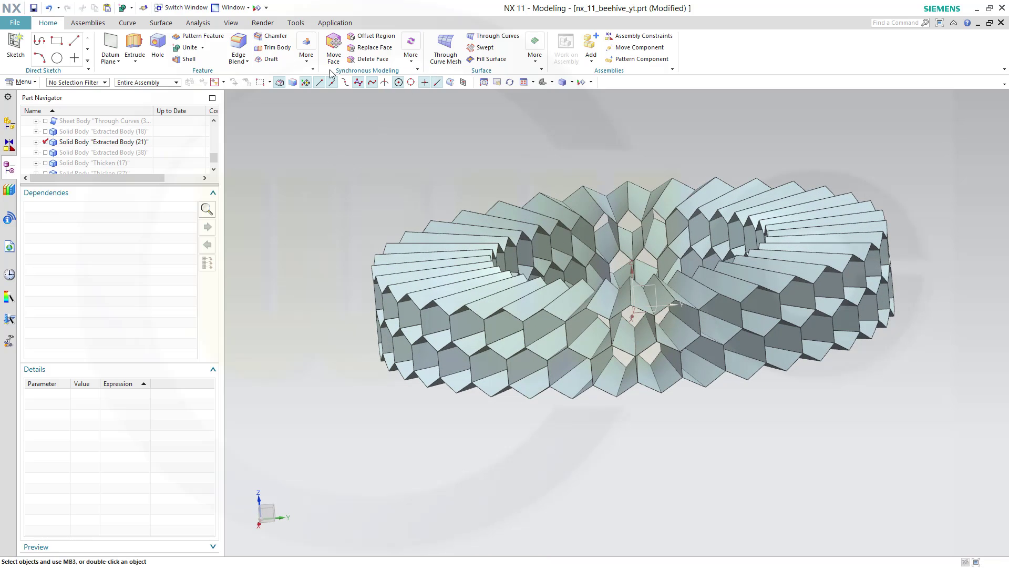
{"action": "left_click", "coordinate": [310, 66]}
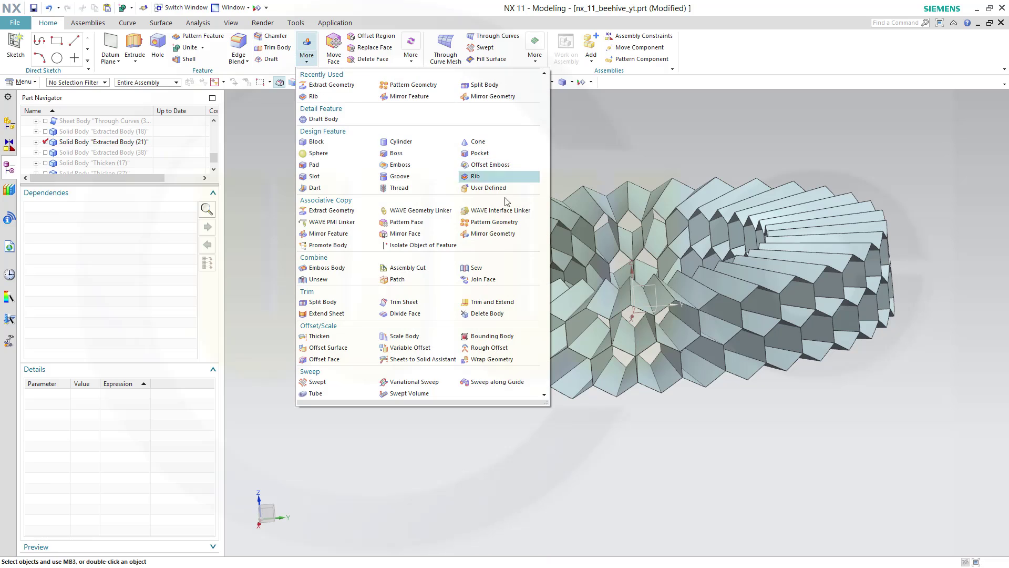
Start a linear Pattern Geometry of the united beehive body along the datum Z axis
{"action": "left_click", "coordinate": [507, 225]}
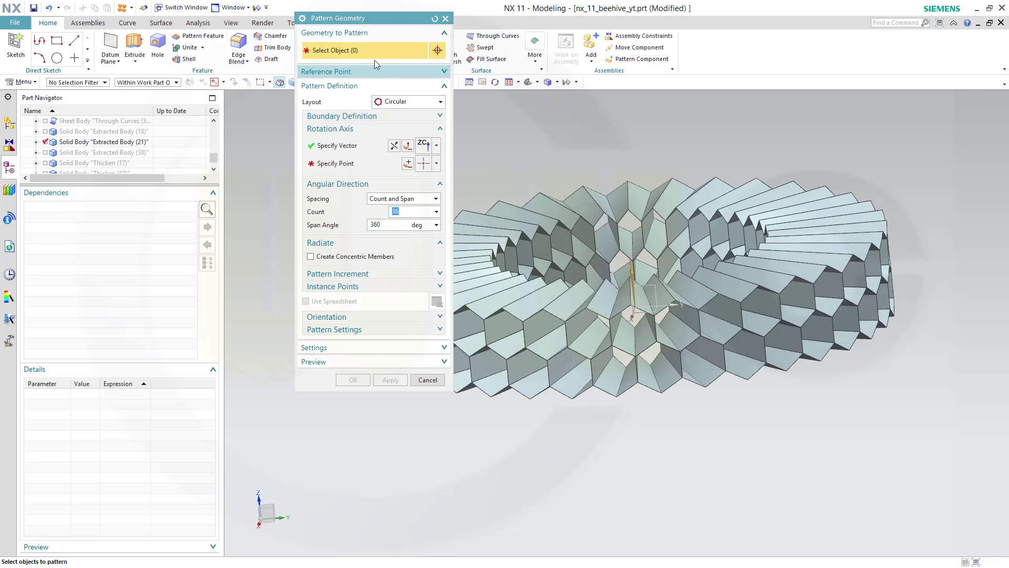
{"action": "left_click", "coordinate": [440, 103]}
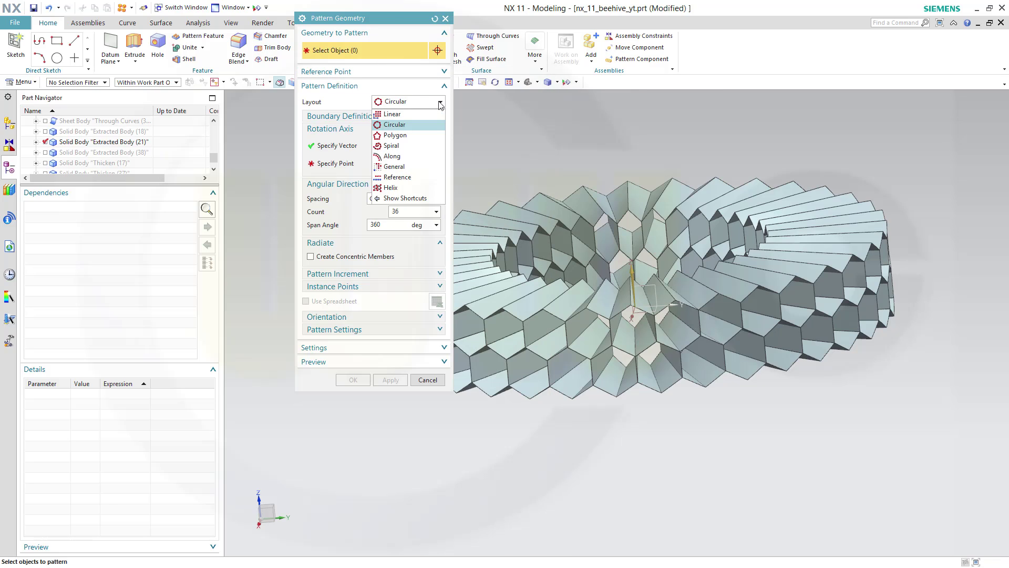
{"action": "left_click", "coordinate": [395, 111]}
{"action": "left_click", "coordinate": [371, 50]}
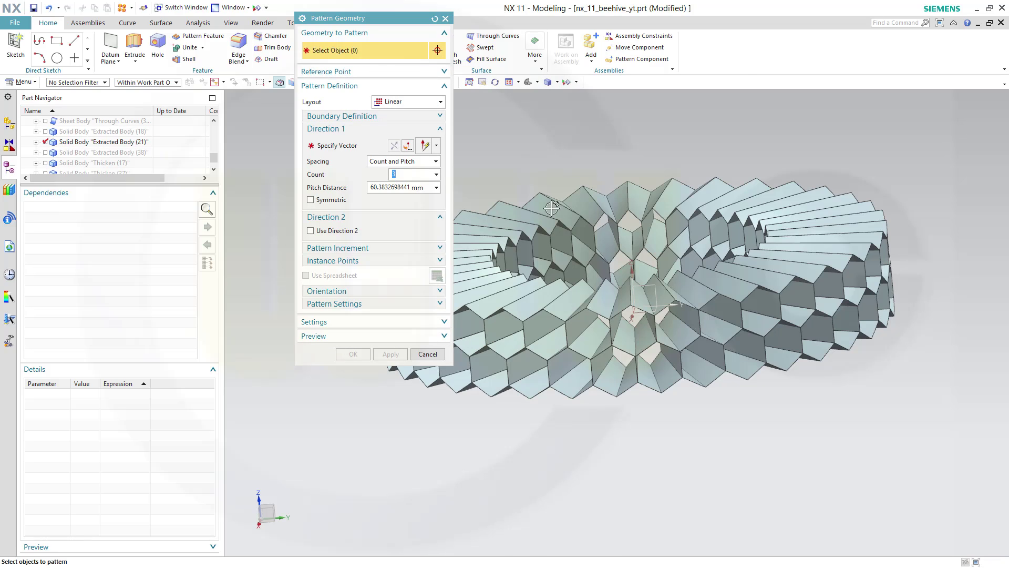
{"action": "left_click", "coordinate": [697, 175]}
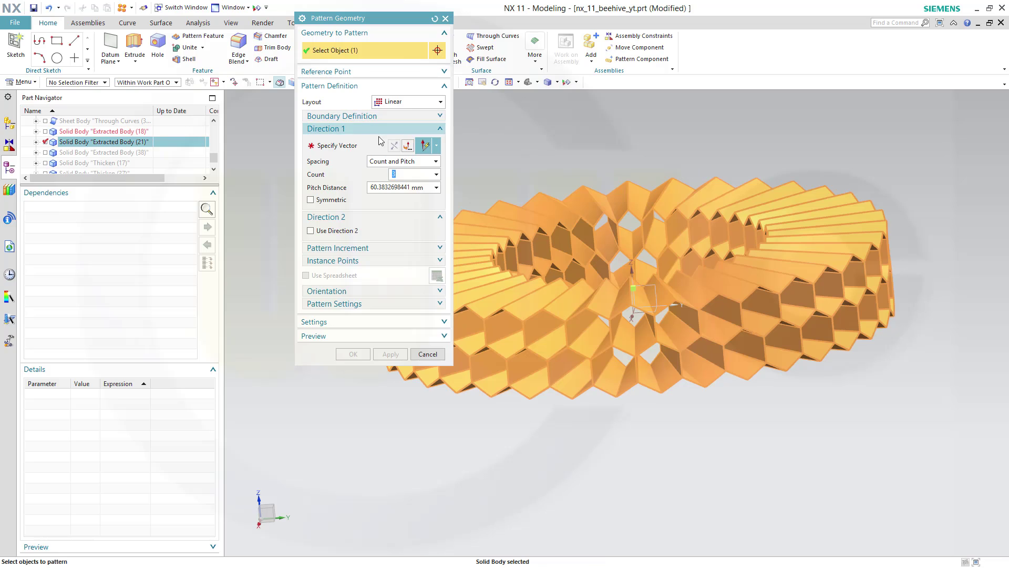
{"action": "left_click", "coordinate": [348, 147]}
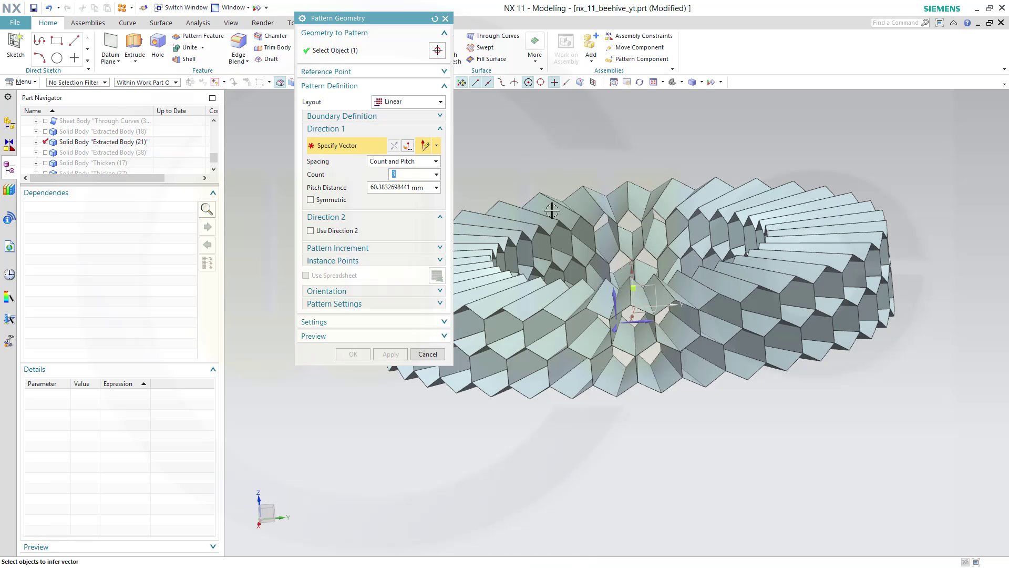
{"action": "left_click", "coordinate": [636, 274]}
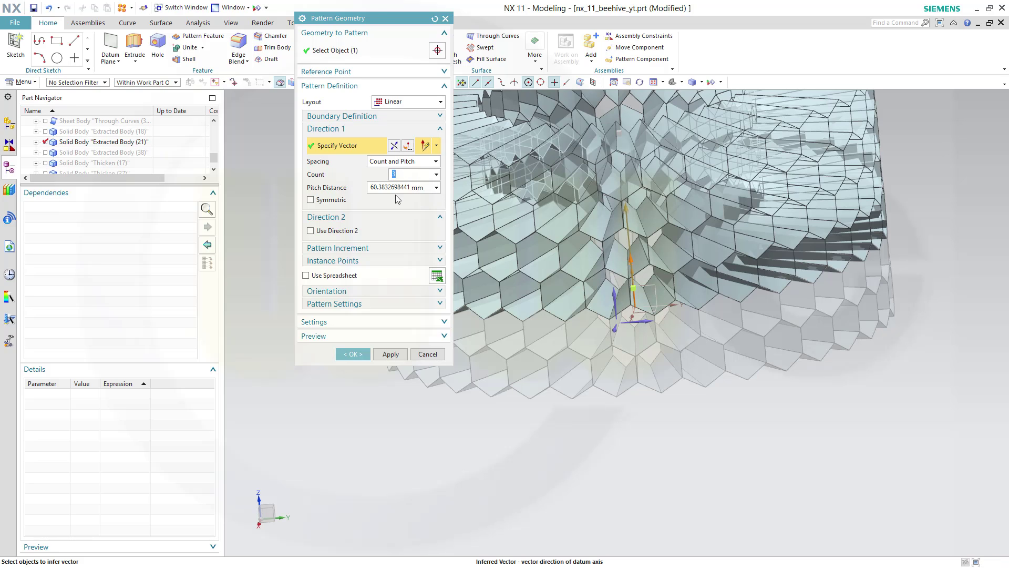
{"action": "left_click", "coordinate": [436, 189]}
Start a projected-distance measurement for the pitch along the Z axis, viewed side-on
{"action": "left_click", "coordinate": [456, 203]}
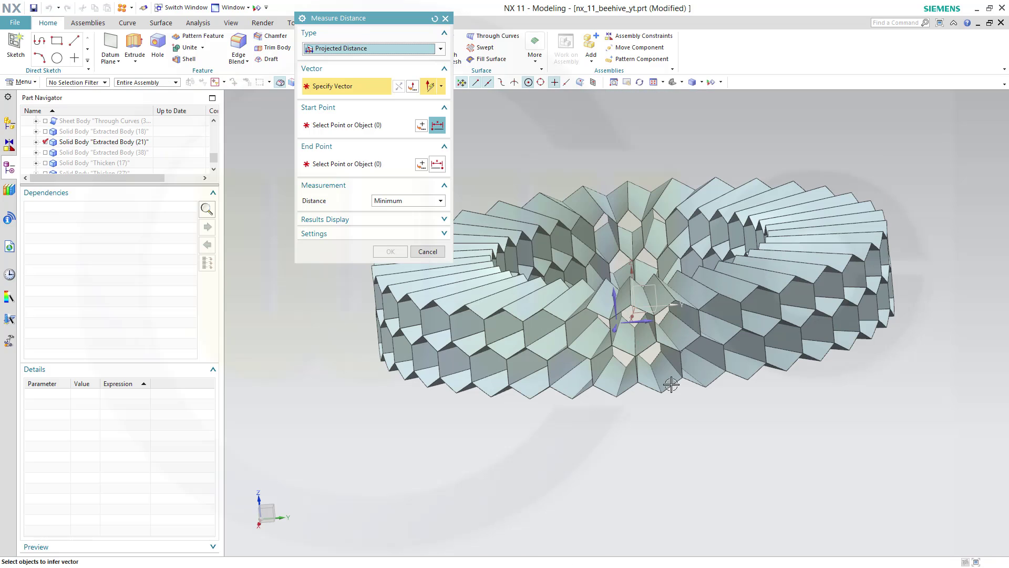
{"action": "middle_click_drag", "start_coordinate": [675, 422], "coordinate": [673, 406]}
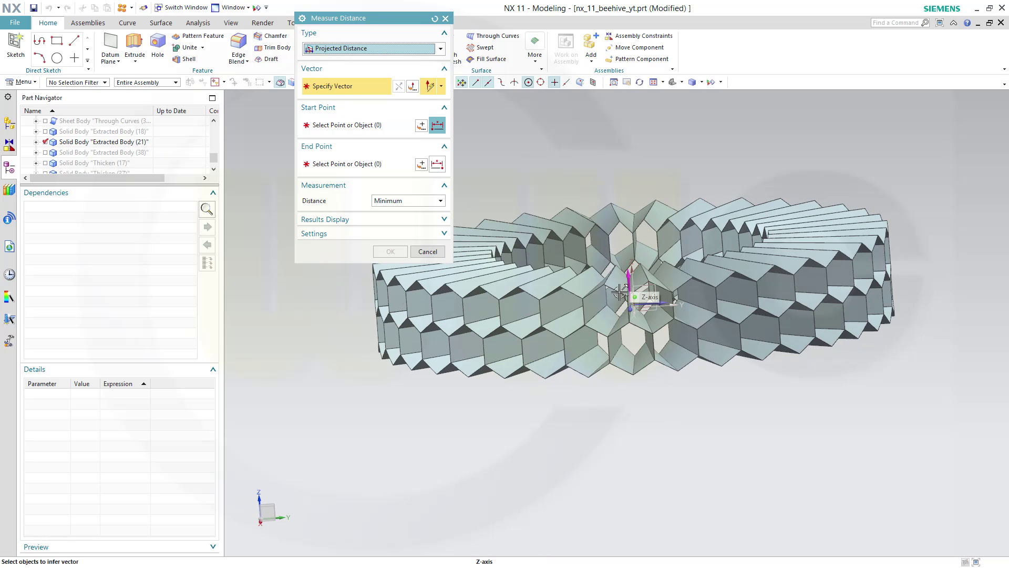
{"action": "scroll", "coordinate": [618, 296], "scroll_direction": "up", "scroll_amount": 2}
{"action": "left_click", "coordinate": [638, 286]}
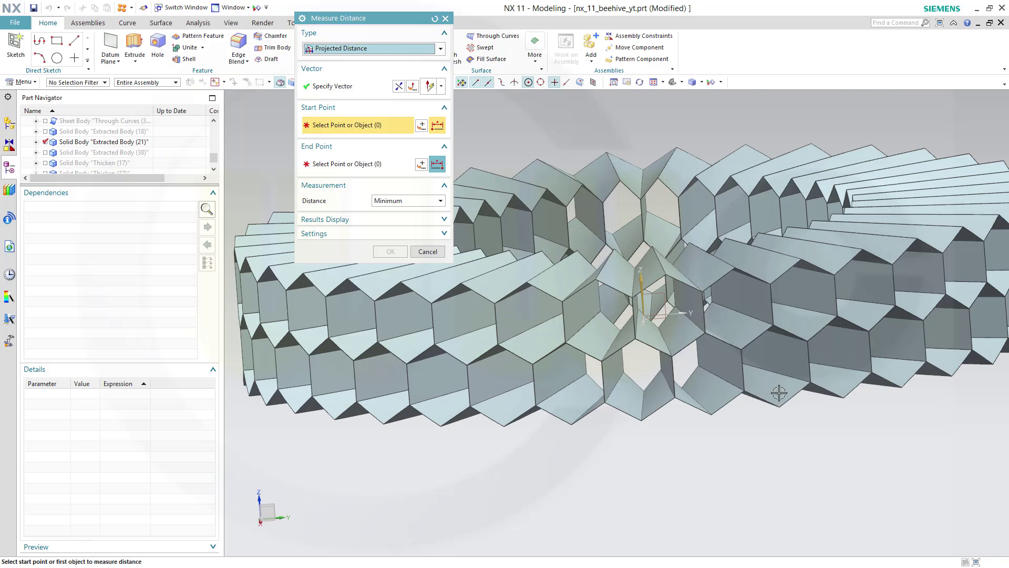
{"action": "scroll", "coordinate": [780, 398], "scroll_direction": "up", "scroll_amount": 3}
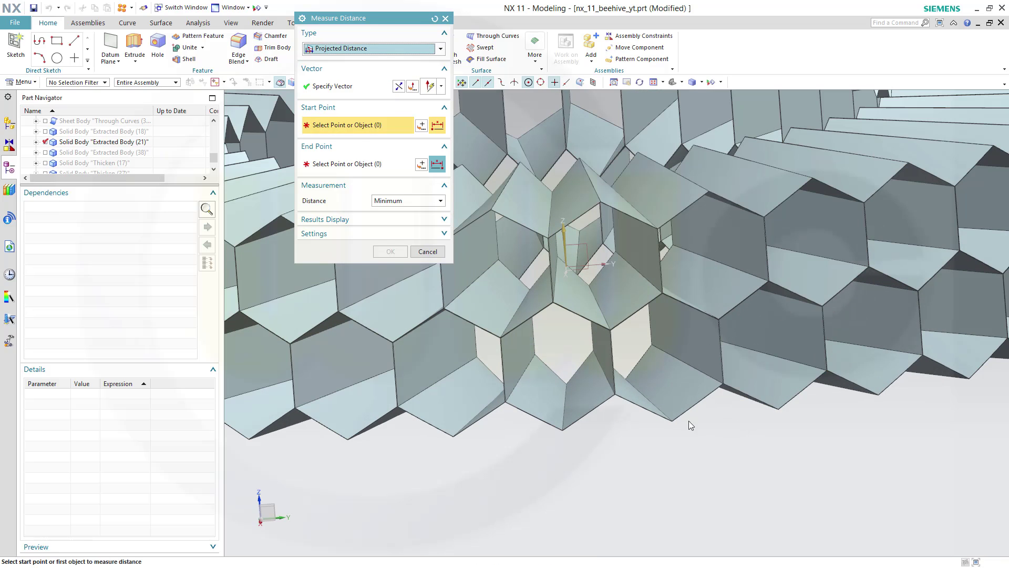
{"action": "key", "text": "F8"}
{"action": "scroll", "coordinate": [627, 336], "scroll_direction": "up", "scroll_amount": 5}
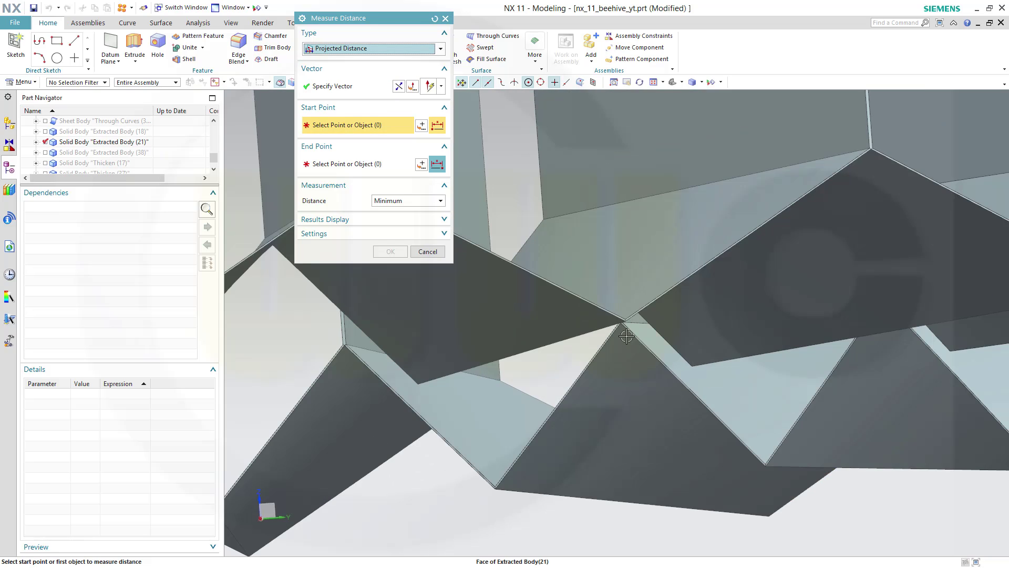
{"action": "scroll", "coordinate": [627, 337], "scroll_direction": "up", "scroll_amount": 3}
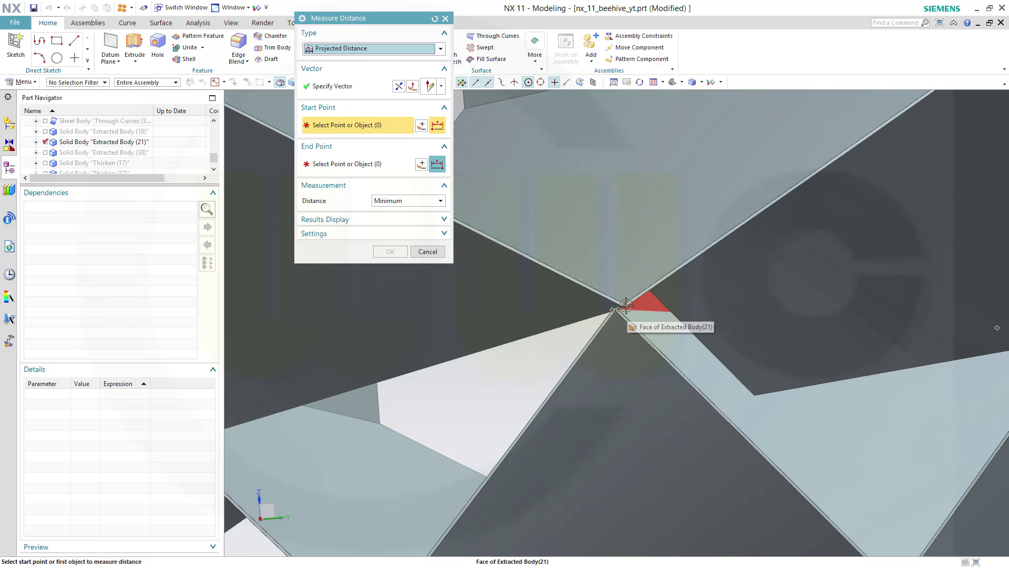
{"action": "scroll", "coordinate": [629, 307], "scroll_direction": "up", "scroll_amount": 2}
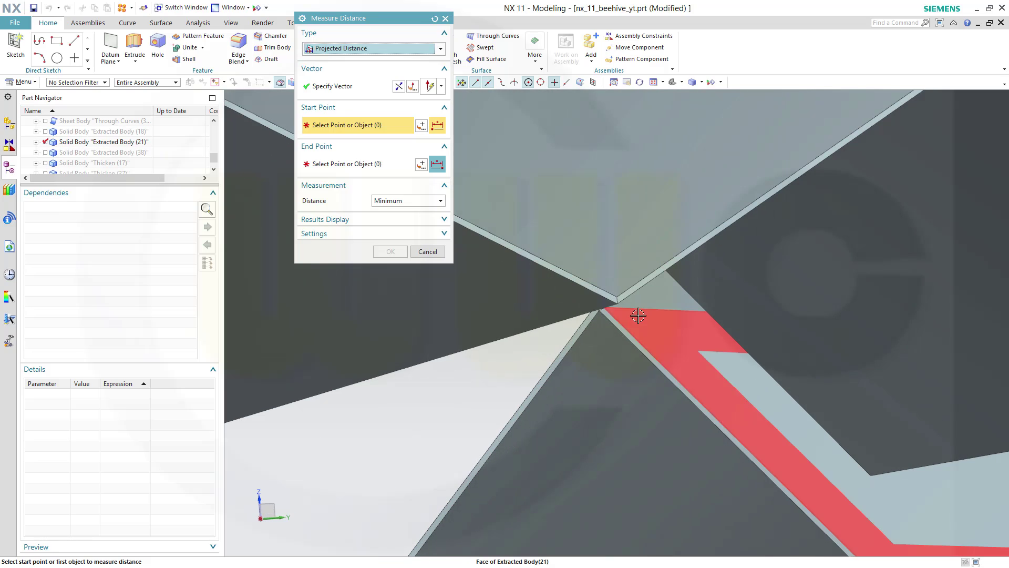
Measure from the lower vertex to the upper apex edge and accept 60.3833 mm as pitch
{"action": "left_click", "coordinate": [619, 300]}
{"action": "scroll", "coordinate": [657, 330], "scroll_direction": "down", "scroll_amount": 1}
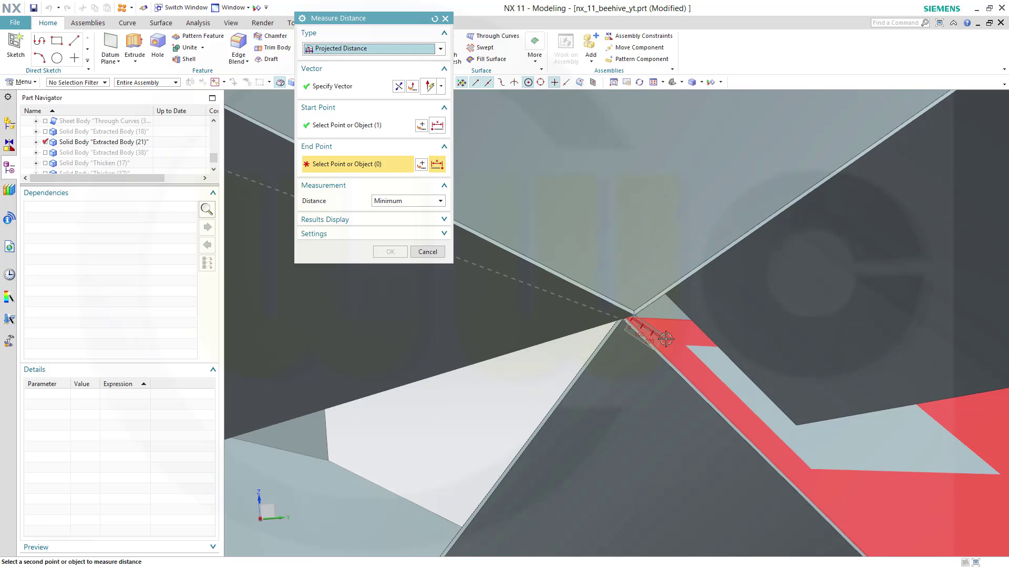
{"action": "scroll", "coordinate": [666, 341], "scroll_direction": "down", "scroll_amount": 5}
{"action": "scroll", "coordinate": [666, 340], "scroll_direction": "up", "scroll_amount": 2}
{"action": "middle_click_drag", "start_coordinate": [670, 287], "coordinate": [683, 528], "text": "shift"}
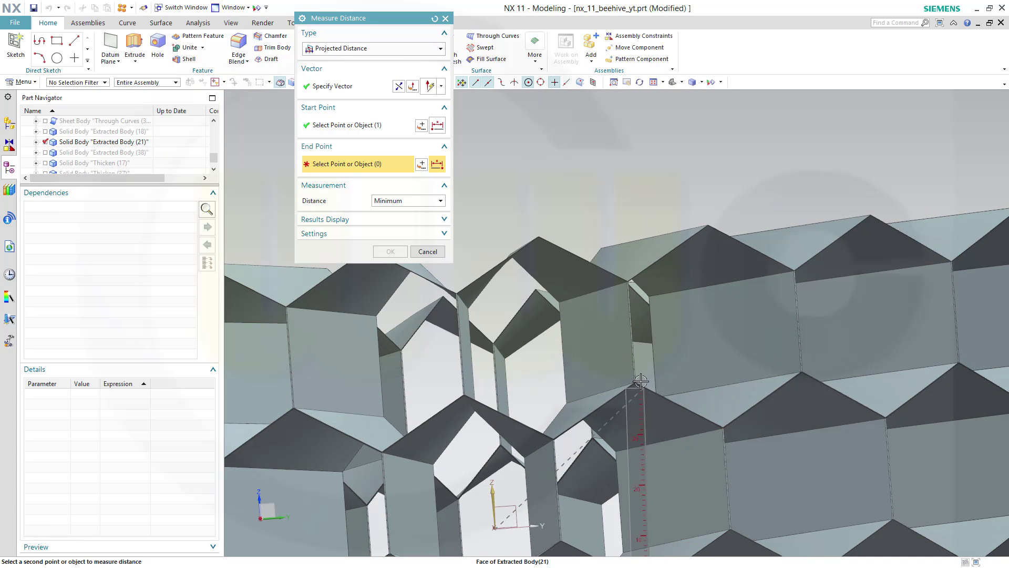
{"action": "scroll", "coordinate": [640, 379], "scroll_direction": "up", "scroll_amount": 5}
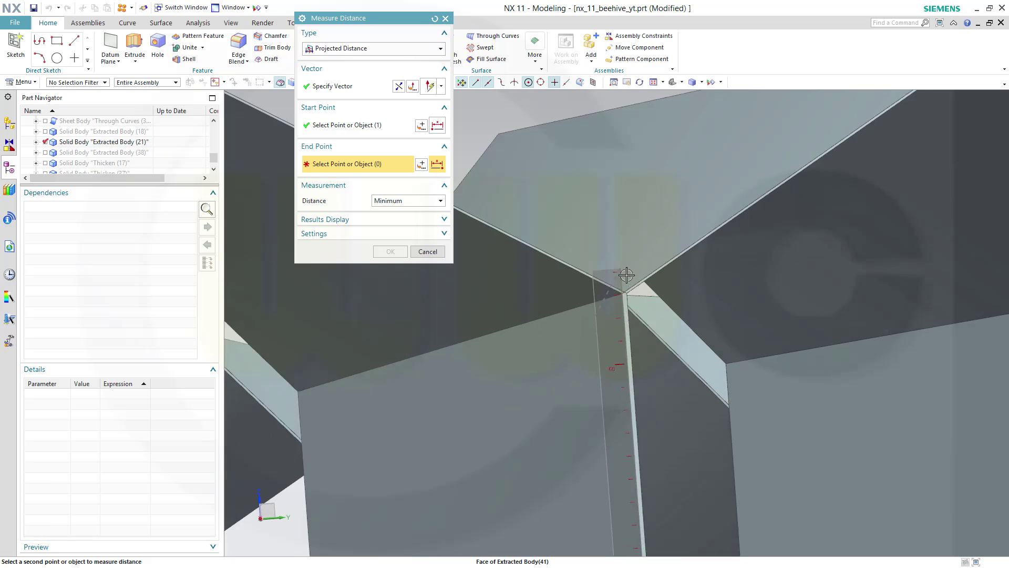
{"action": "scroll", "coordinate": [627, 282], "scroll_direction": "up", "scroll_amount": 3}
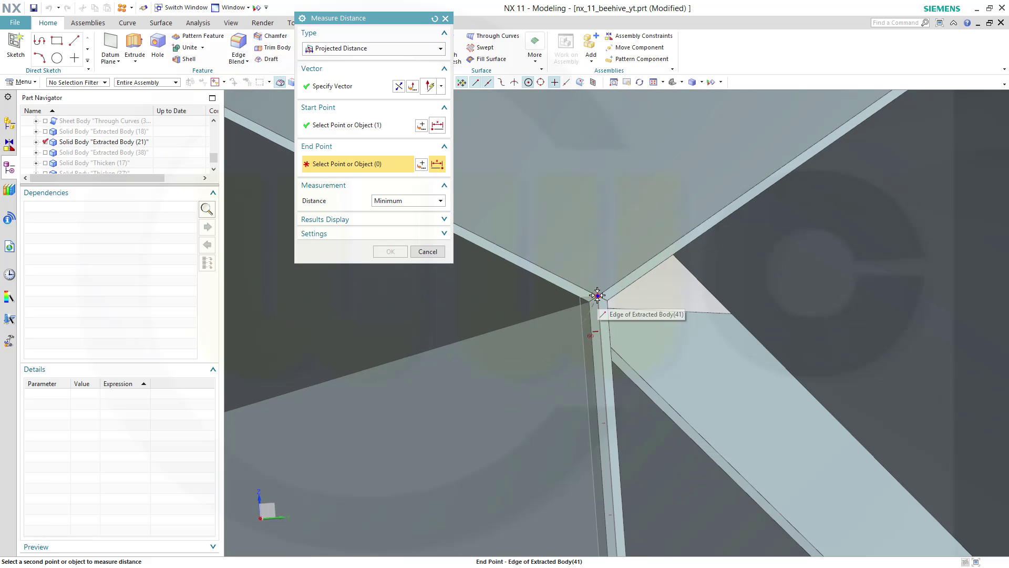
{"action": "left_click", "coordinate": [597, 296]}
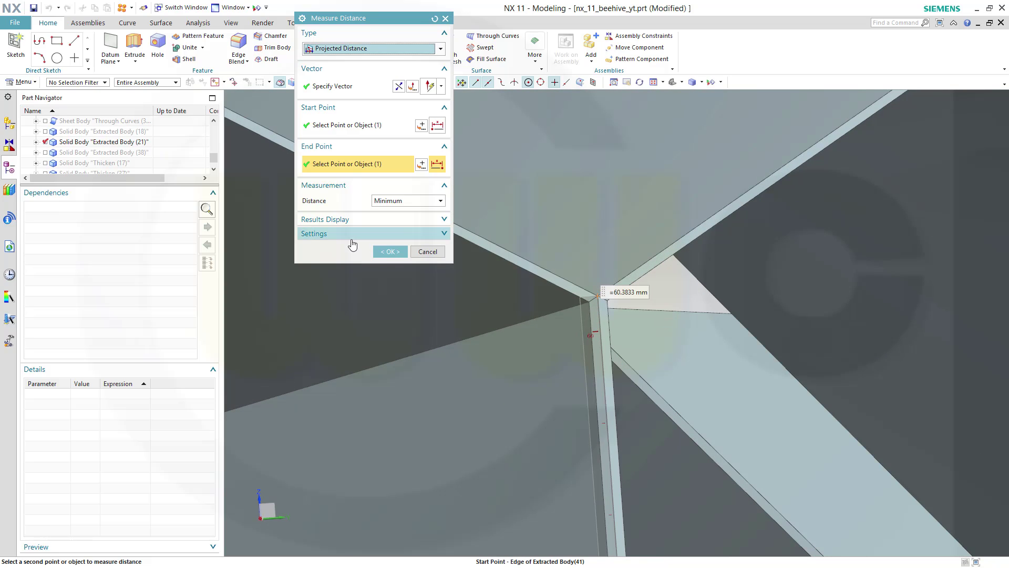
{"action": "left_click", "coordinate": [391, 252]}
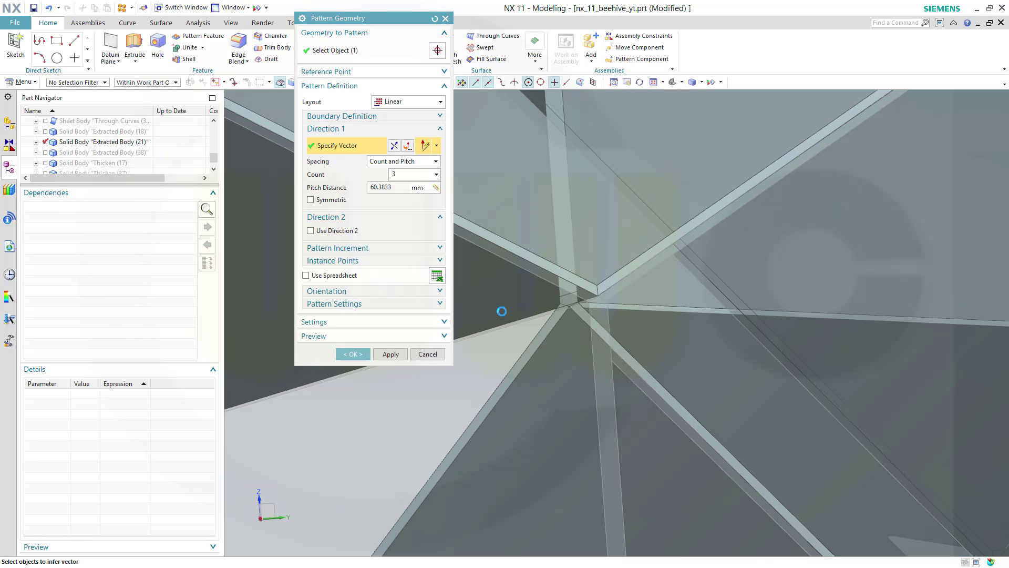
Pattern the double ring linearly along a vertical edge: 3 copies at 60.3833 mm pitch
{"action": "left_click", "coordinate": [602, 405]}
{"action": "scroll", "coordinate": [615, 389], "scroll_direction": "down", "scroll_amount": 10}
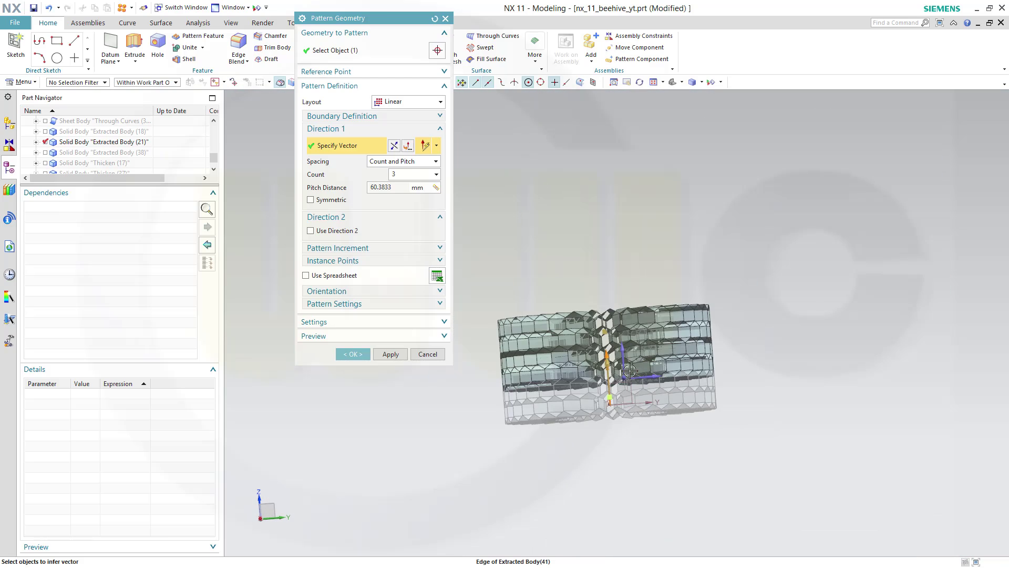
{"action": "scroll", "coordinate": [630, 371], "scroll_direction": "up", "scroll_amount": 3}
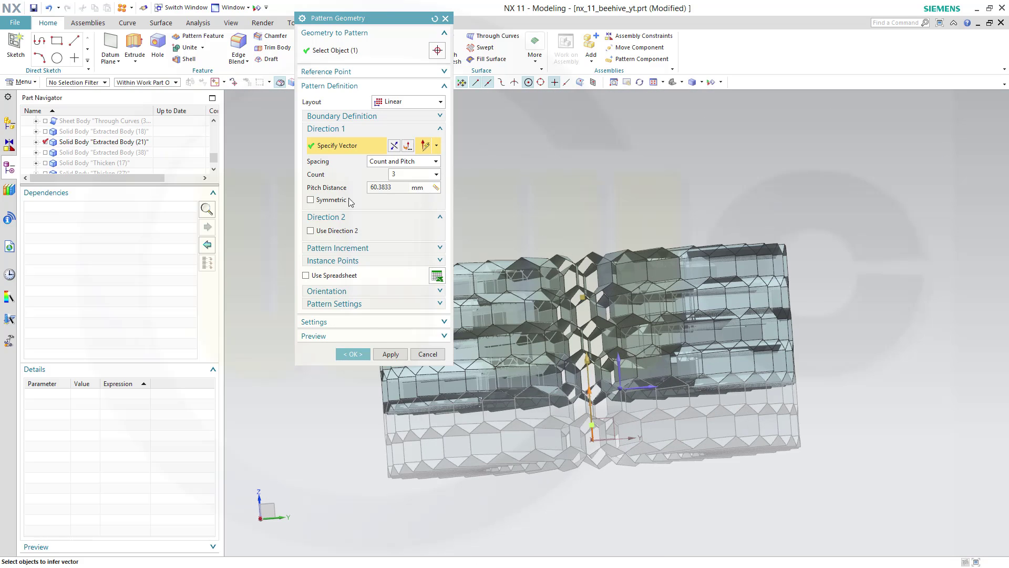
{"action": "left_click", "coordinate": [356, 355]}
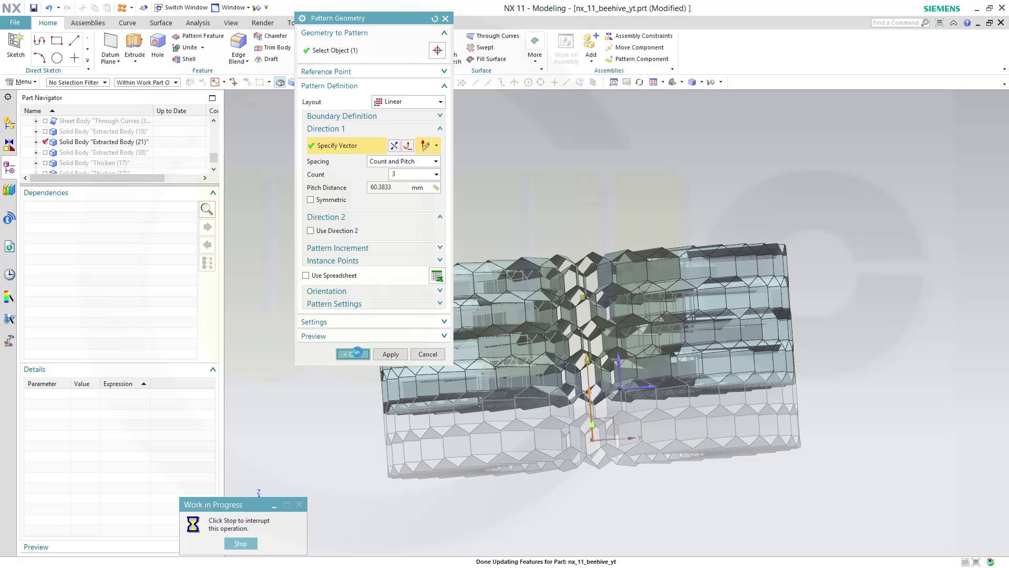
{"action": "scroll", "coordinate": [572, 258], "scroll_direction": "up", "scroll_amount": 5}
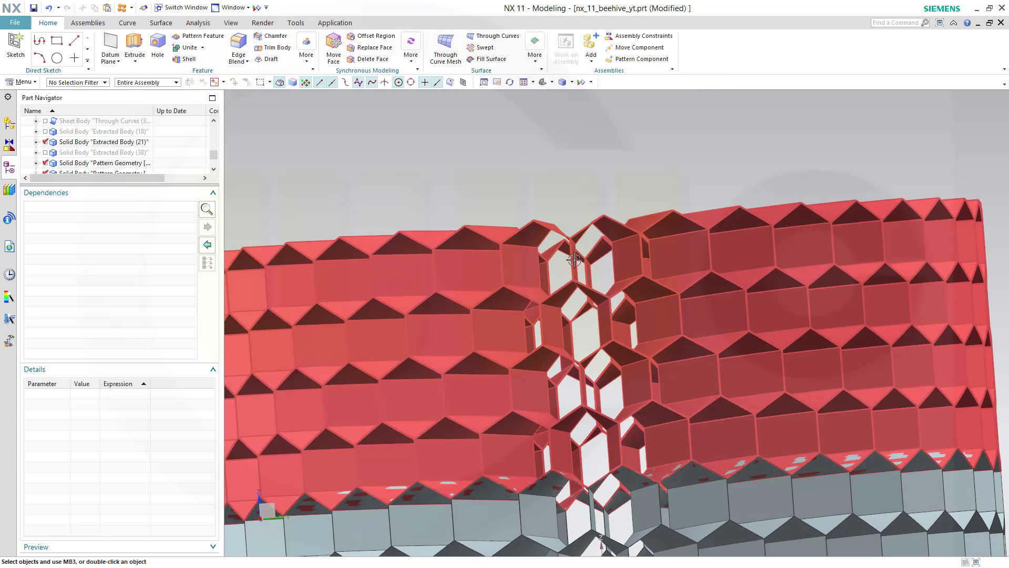
{"action": "middle_click_drag", "start_coordinate": [572, 258], "coordinate": [613, 198]}
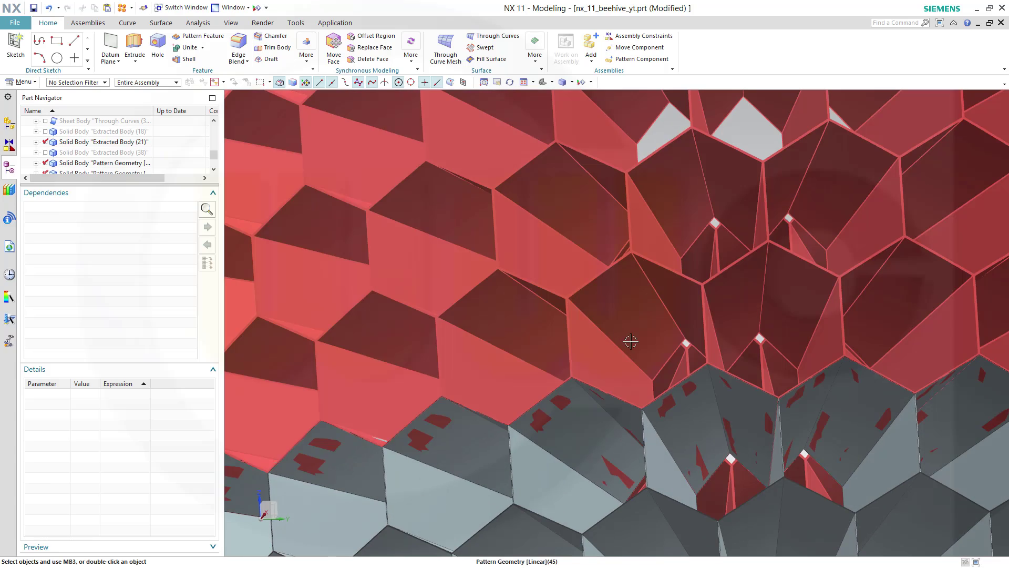
{"action": "scroll", "coordinate": [631, 342], "scroll_direction": "down", "scroll_amount": 10}
{"action": "middle_click_drag", "start_coordinate": [660, 259], "coordinate": [674, 278]}
{"action": "scroll", "coordinate": [747, 505], "scroll_direction": "up", "scroll_amount": 2}
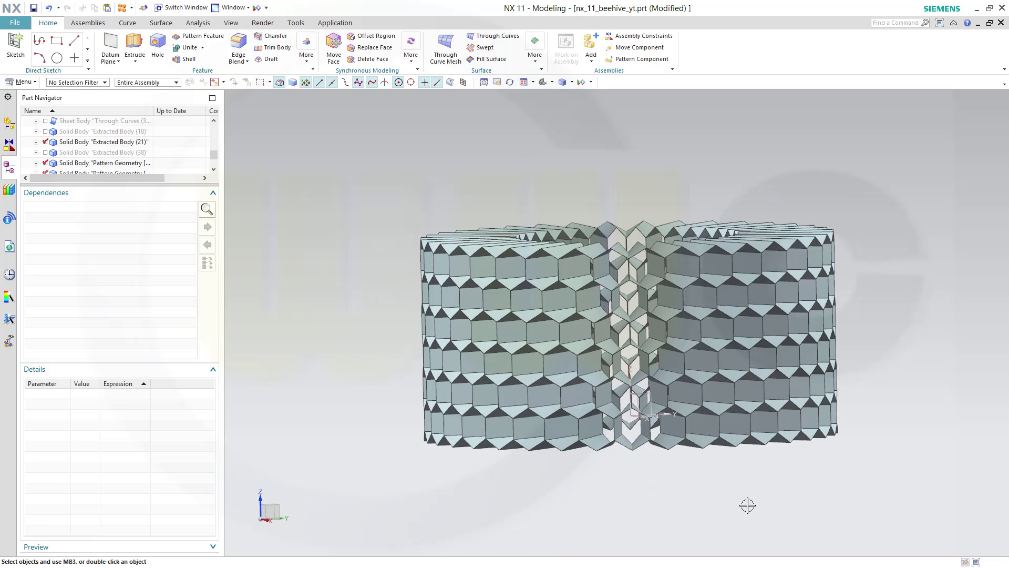
{"action": "scroll", "coordinate": [698, 462], "scroll_direction": "up", "scroll_amount": 1}
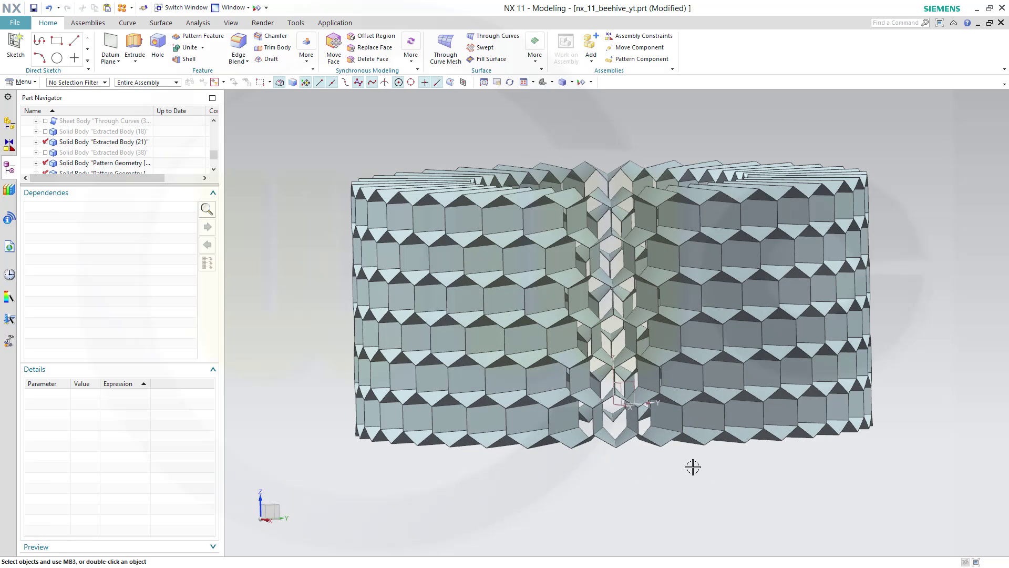
{"action": "scroll", "coordinate": [668, 467], "scroll_direction": "down", "scroll_amount": 1}
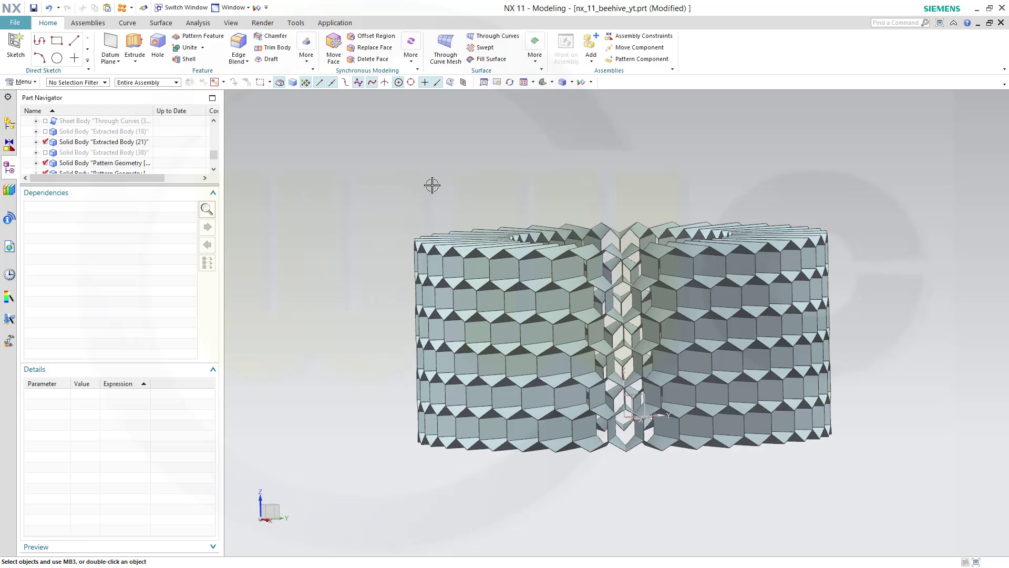
{"action": "mouse_move", "coordinate": [432, 185]}
{"action": "middle_mouse_down"}
{"action": "mouse_move", "coordinate": [445, 218]}
{"action": "mouse_move", "coordinate": [431, 192]}
{"action": "mouse_move", "coordinate": [446, 192]}
{"action": "middle_mouse_up"}
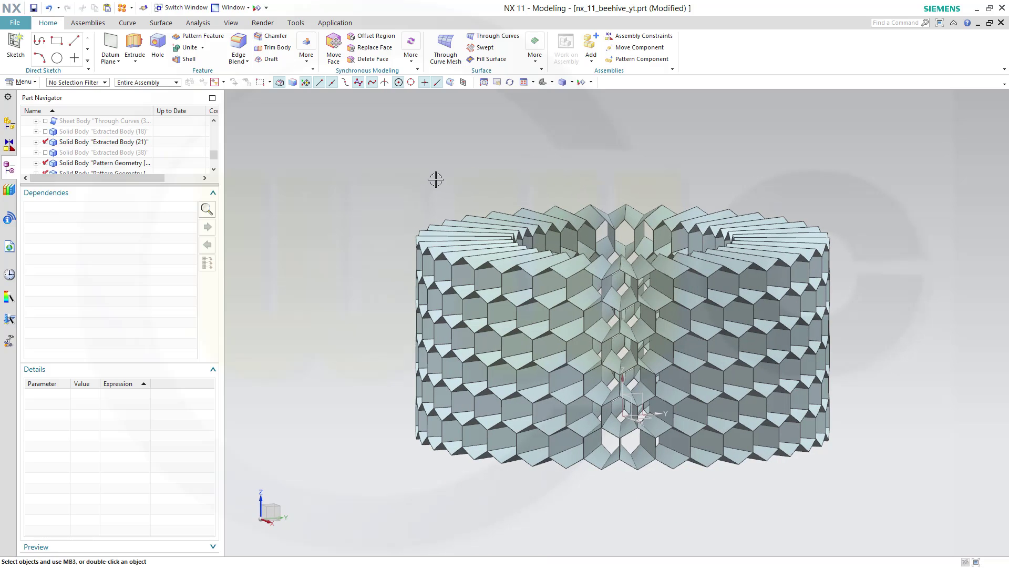
{"action": "left_click", "coordinate": [575, 395]}
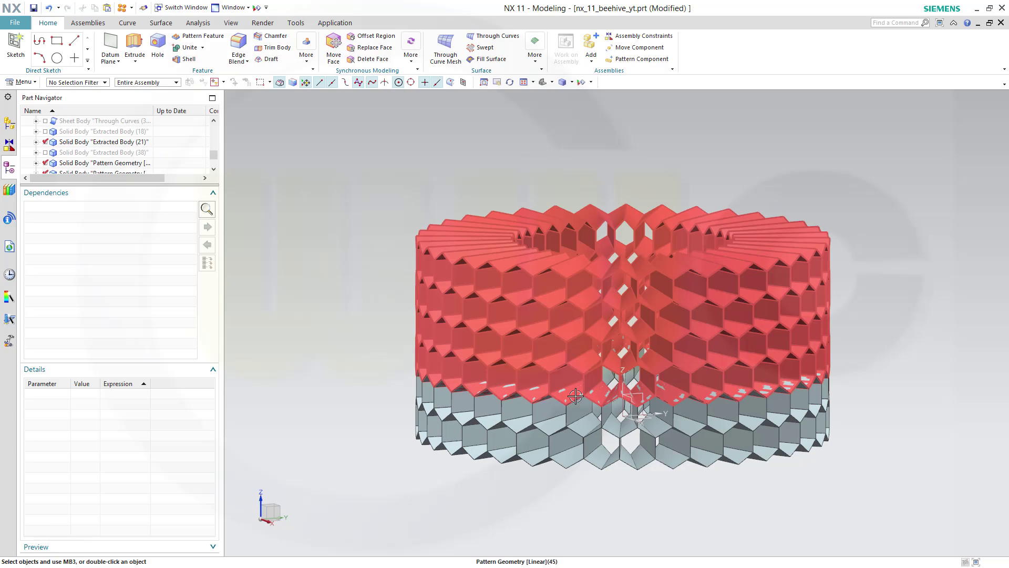
{"action": "key", "text": "Escape"}
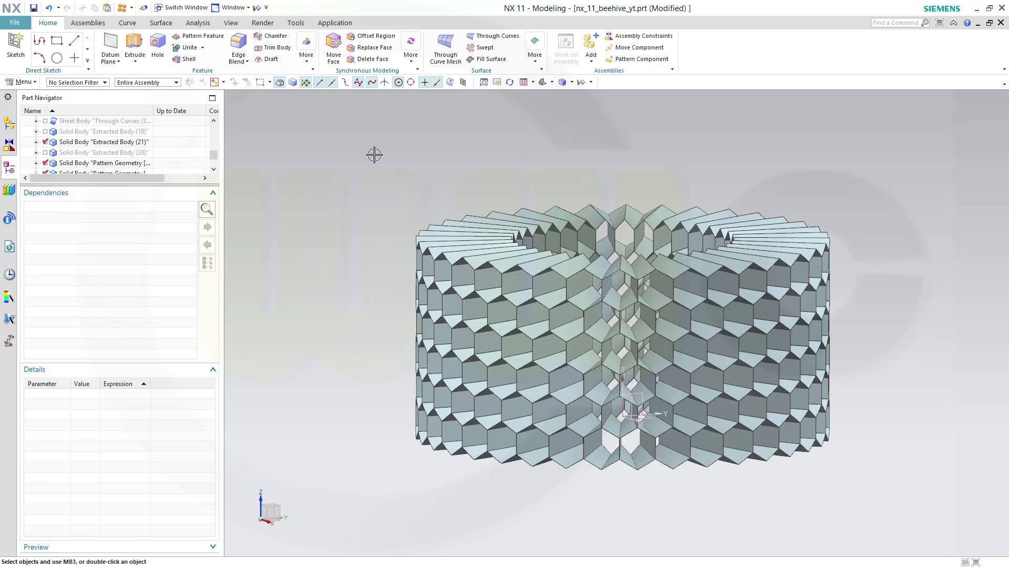